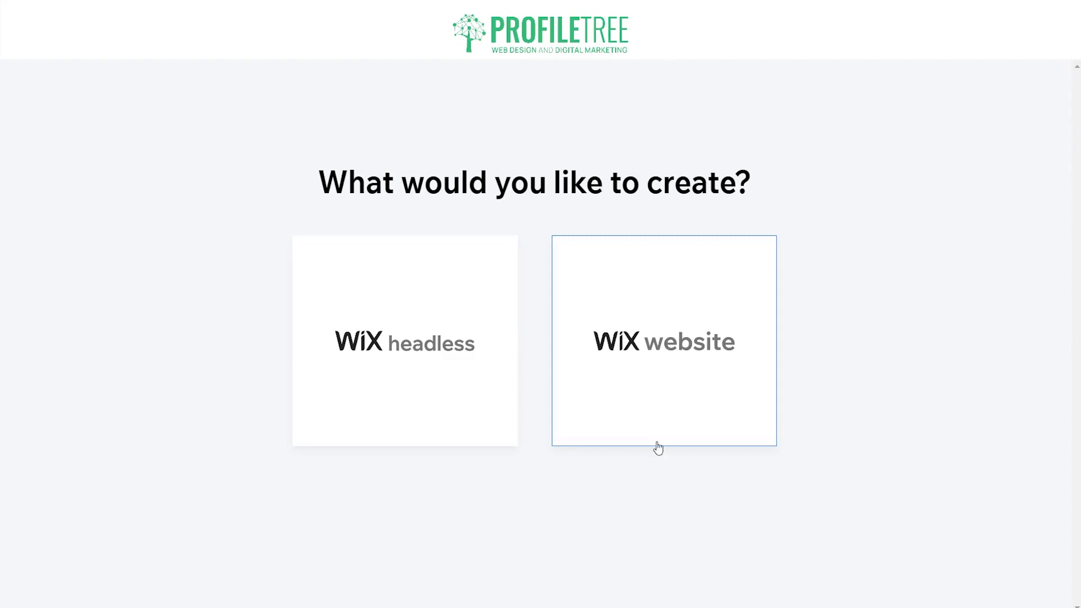
# Choose to create a Wix website, start the AI setup chat, and name the site "ProfileTree Test".
pyautogui.click(729, 313)
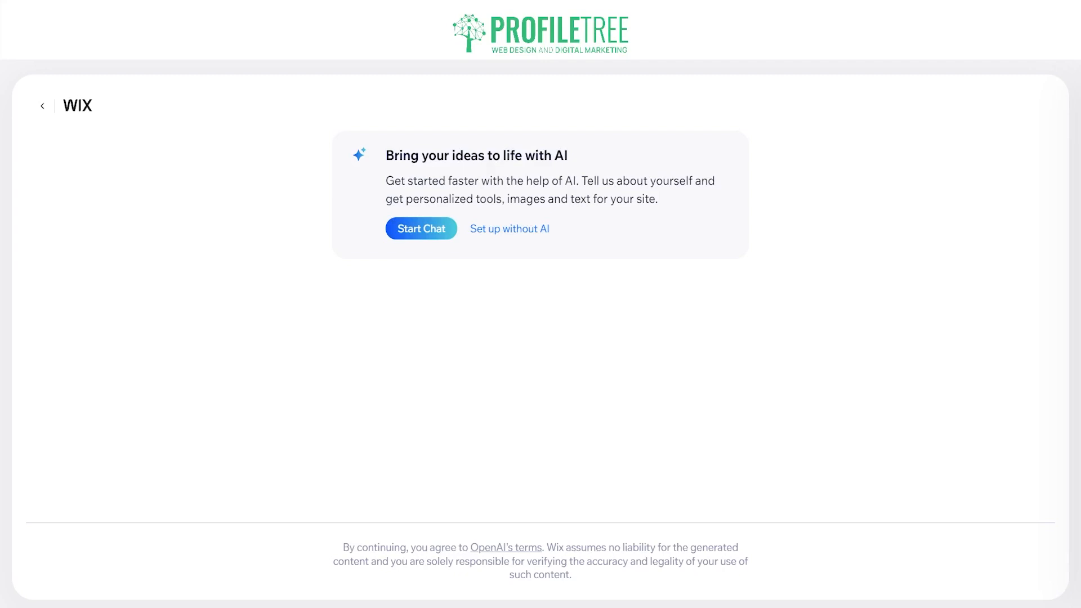
pyautogui.click(421, 229)
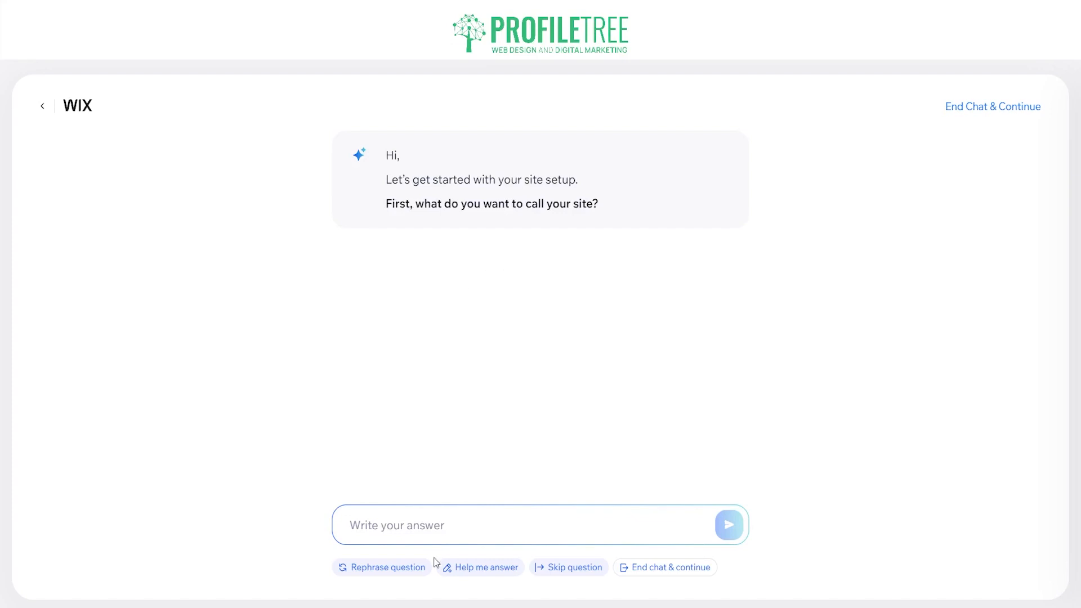
pyautogui.click(439, 535)
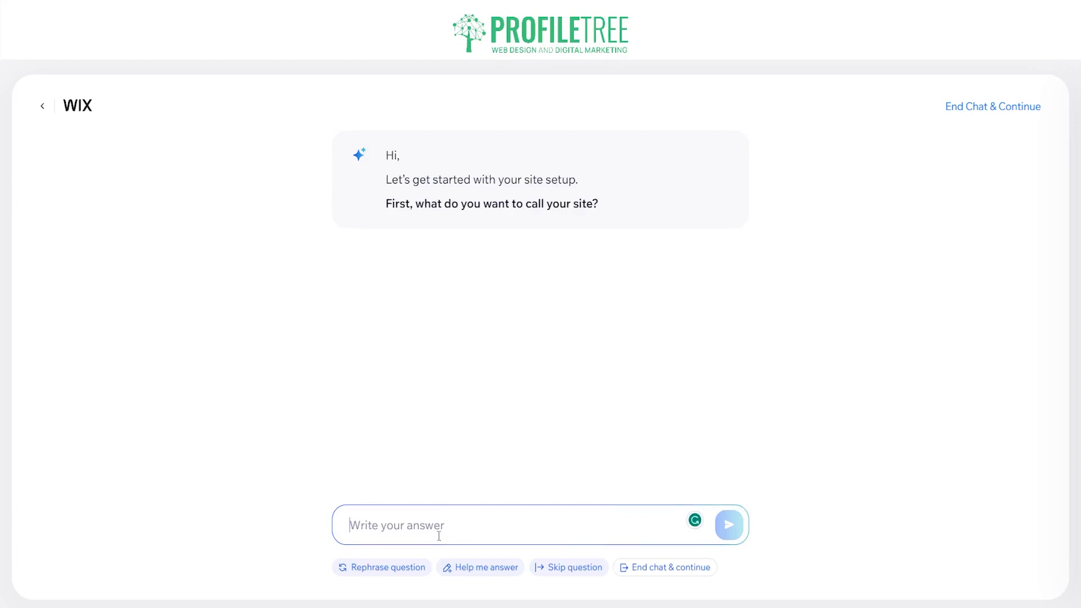
pyautogui.write('ProfileT')
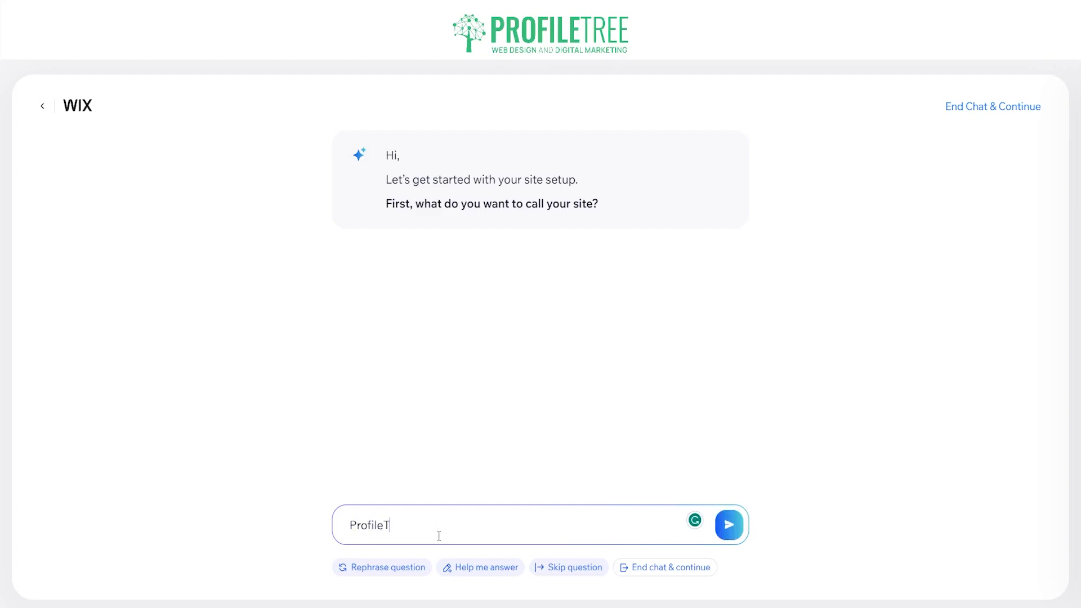
pyautogui.write('ree Test')
pyautogui.click(731, 526)
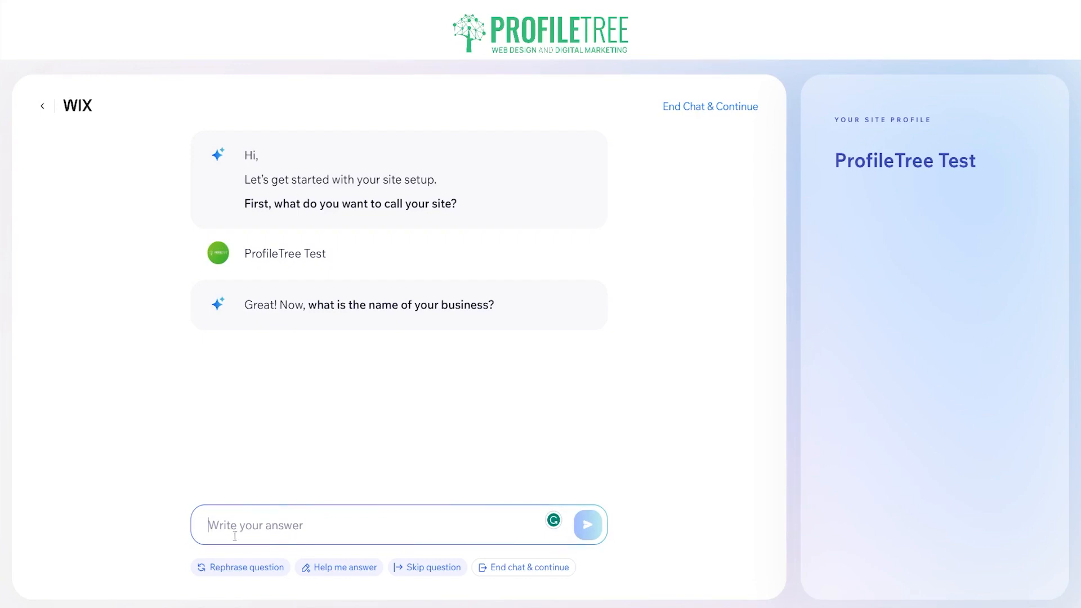
# Answer the business name question with "Amazing Food and Drink" and send it.
pyautogui.write('Amazin')
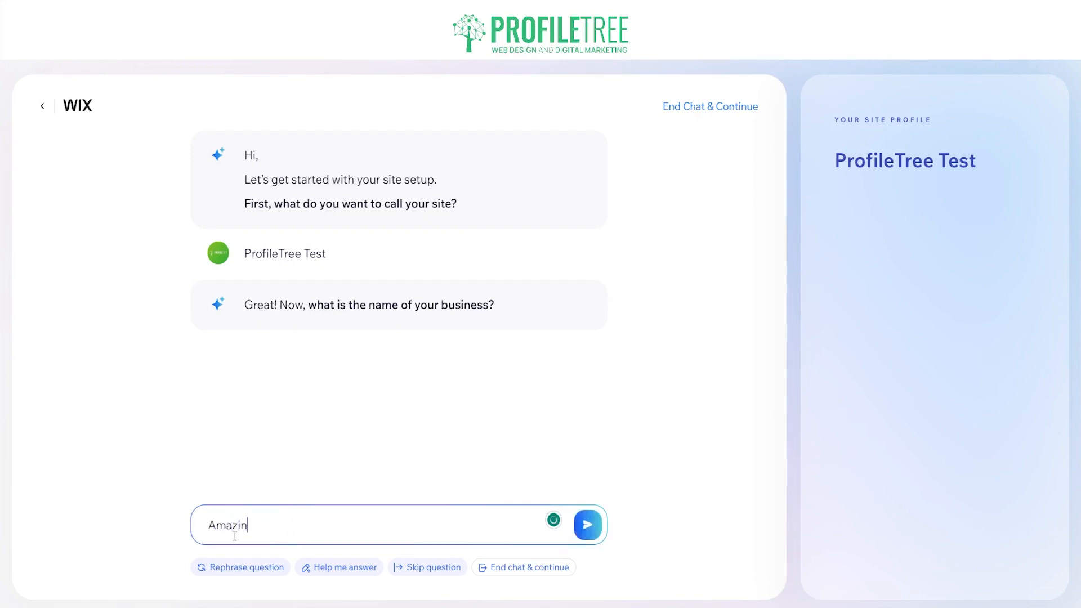
pyautogui.write('g Food and Drink')
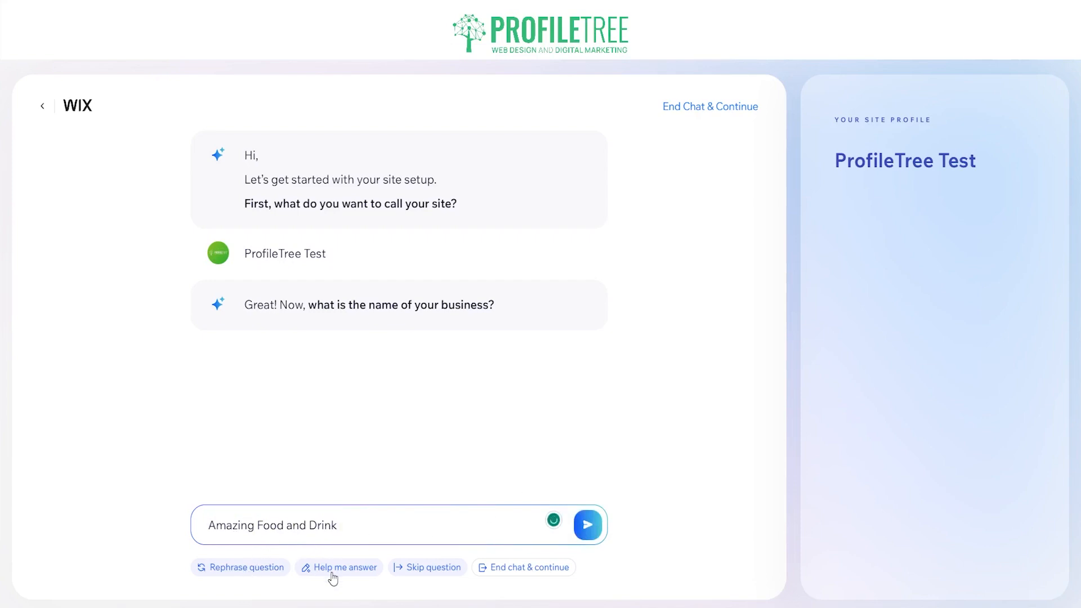
pyautogui.click(585, 536)
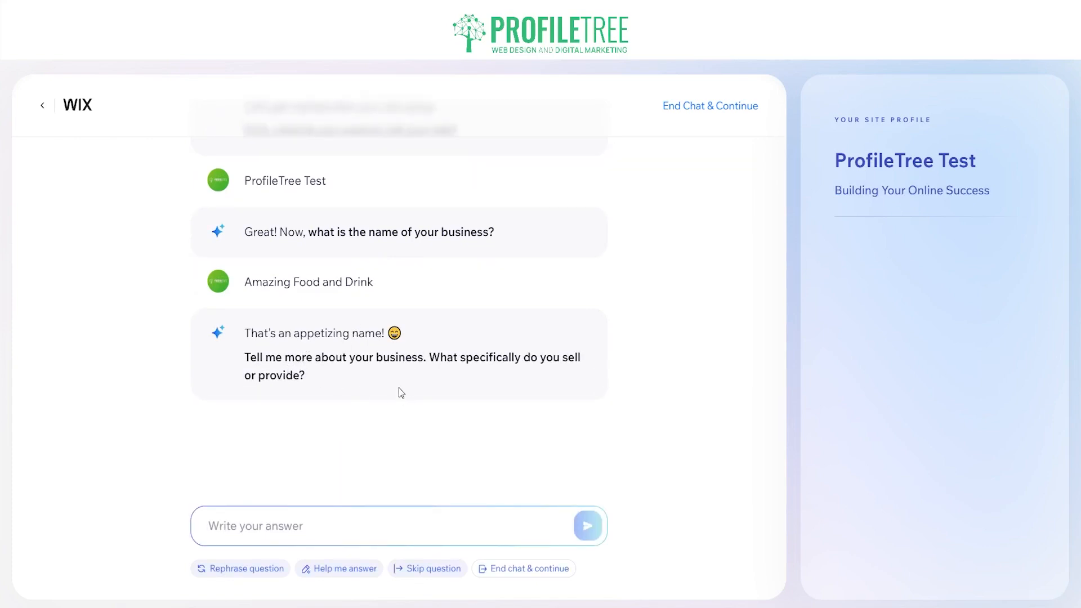
# Begin the business description with "We provide recipes and give tips on how to create a meal in a few simple".
pyautogui.click(358, 520)
pyautogui.write('We')
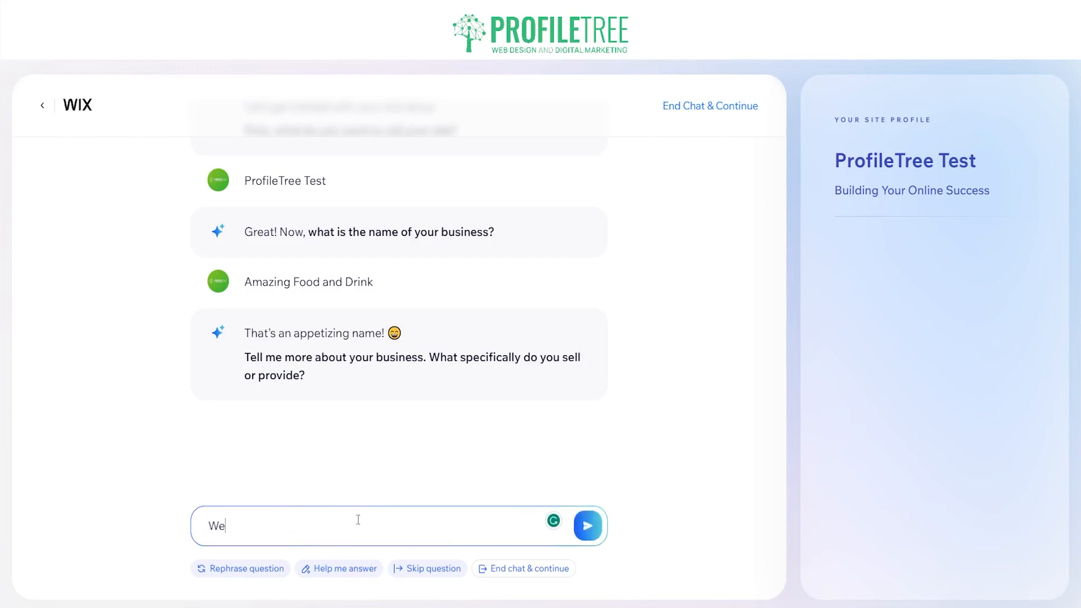
pyautogui.write(' provide reciepies an')
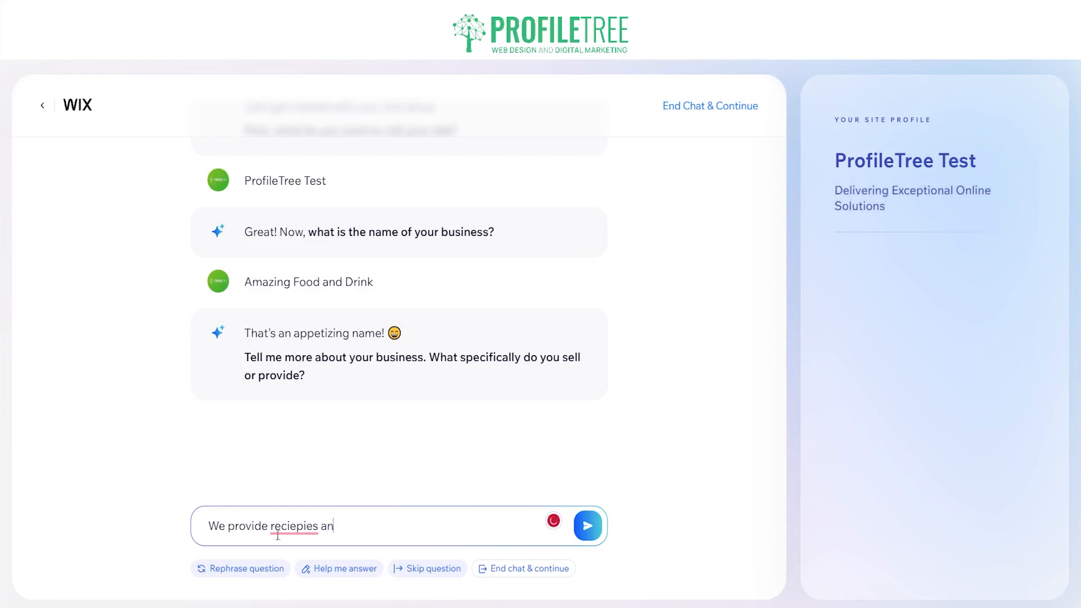
pyautogui.click(294, 526)
pyautogui.click(280, 399)
pyautogui.write('d give tips on')
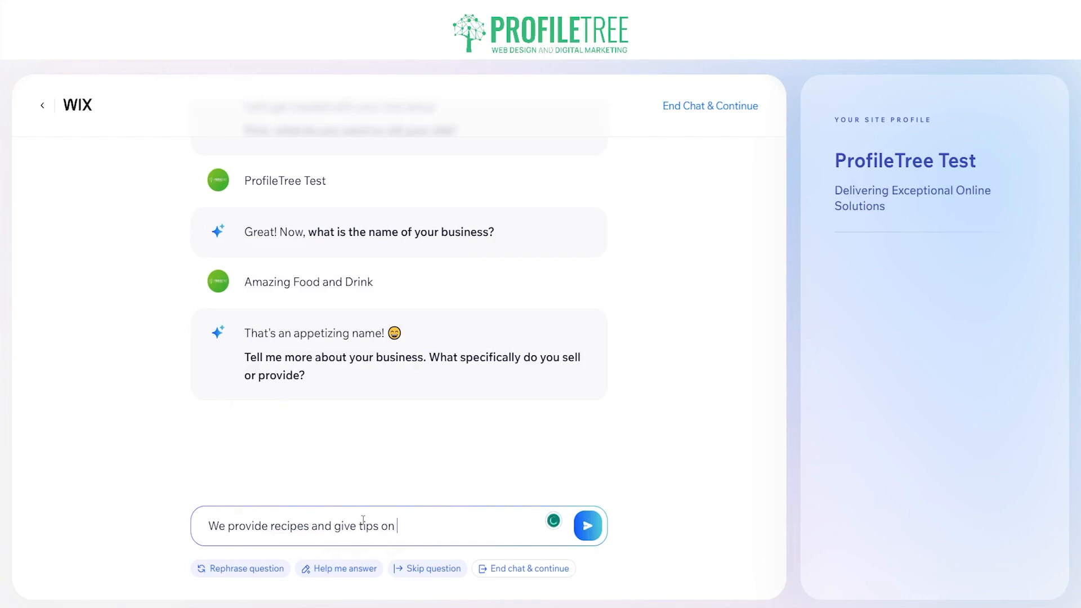
pyautogui.write(' how to create a meal in a few simple d')
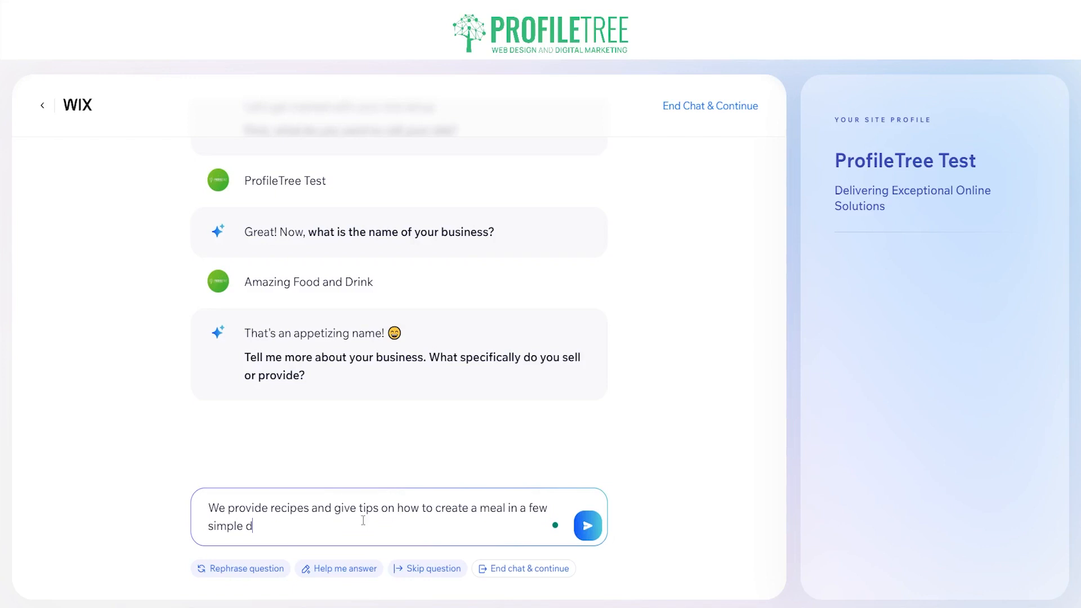
pyautogui.press('BackSpace')
# Continue the description with "steps, we also have a YouTube channel that provides information about the food recipes we showcase", correctly spelled.
pyautogui.write('steps, we also have a YouTube c')
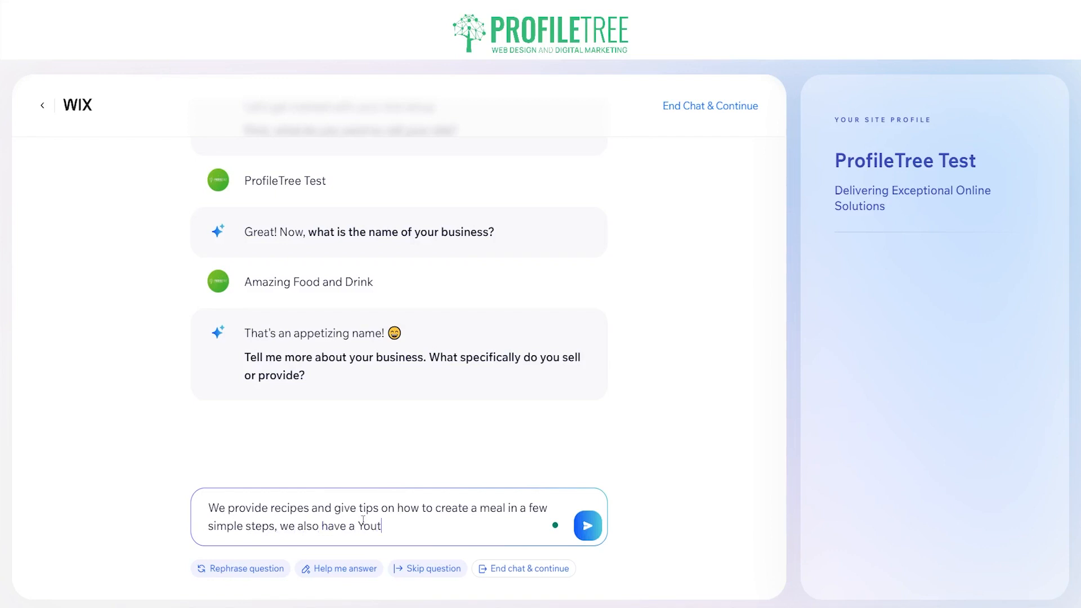
pyautogui.write('hannel that provid')
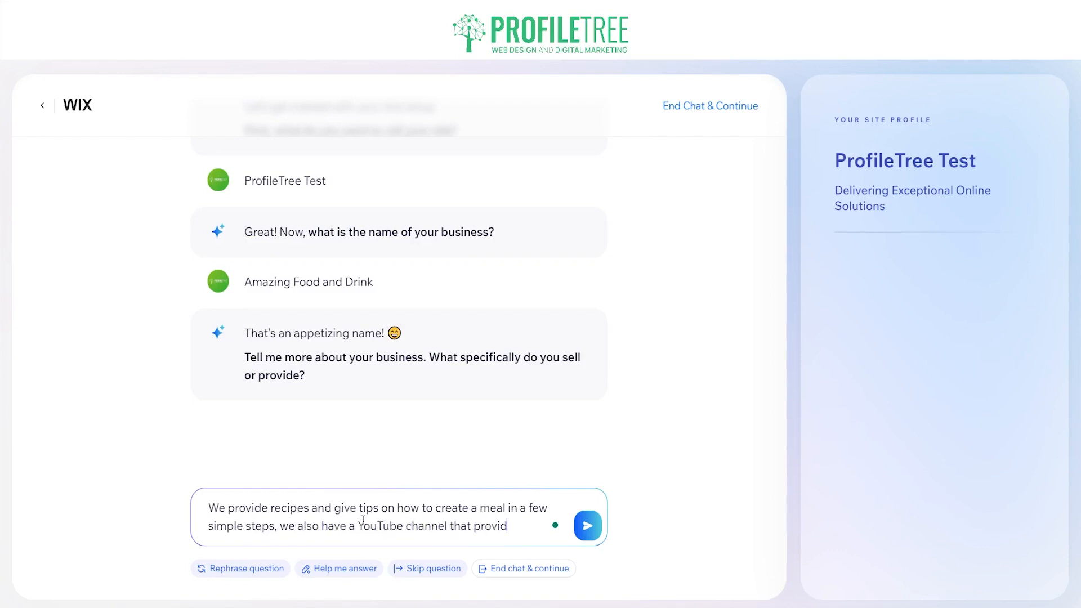
pyautogui.write('es information ')
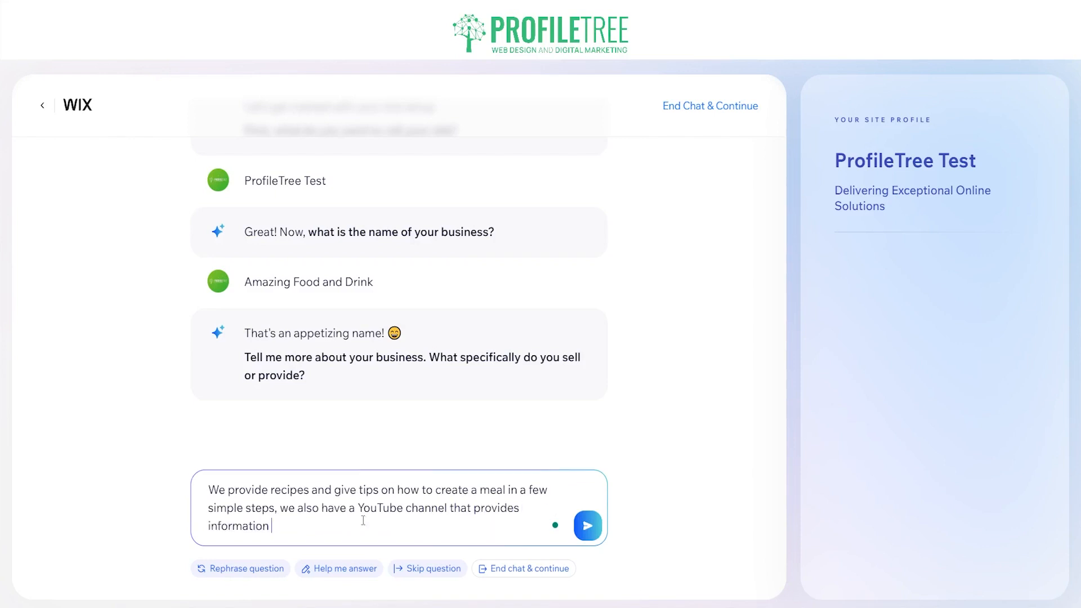
pyautogui.write('about the food recpu')
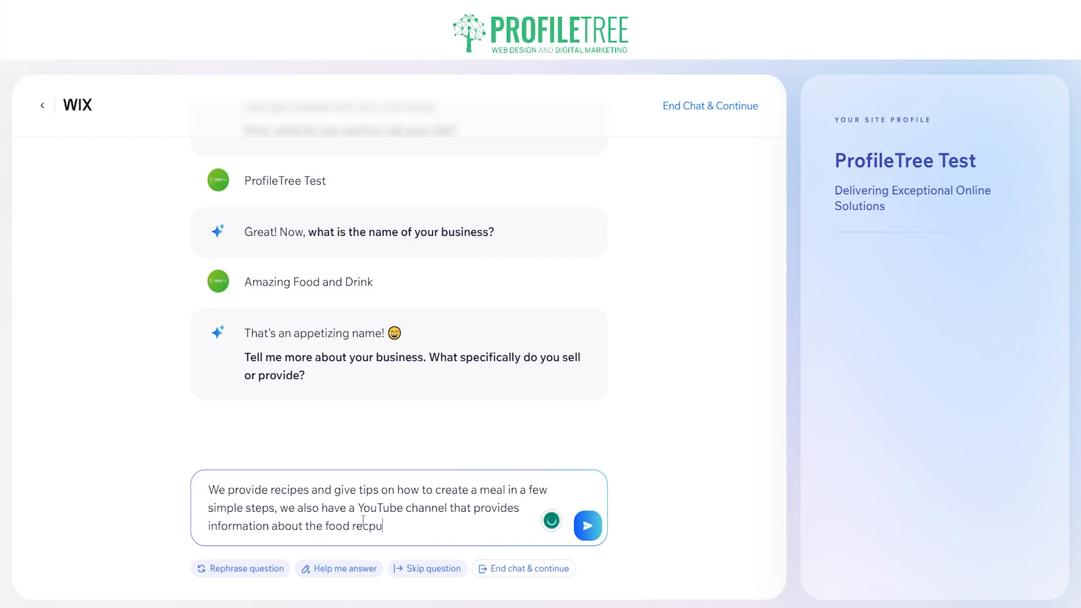
pyautogui.press('BackSpace')
pyautogui.write('ipes')
pyautogui.press('BackSpace')
pyautogui.press('BackSpace')
pyautogui.press('BackSpace')
pyautogui.press('BackSpace')
pyautogui.press('BackSpace')
pyautogui.write('ipiec')
pyautogui.press('BackSpace')
pyautogui.write('s we show')
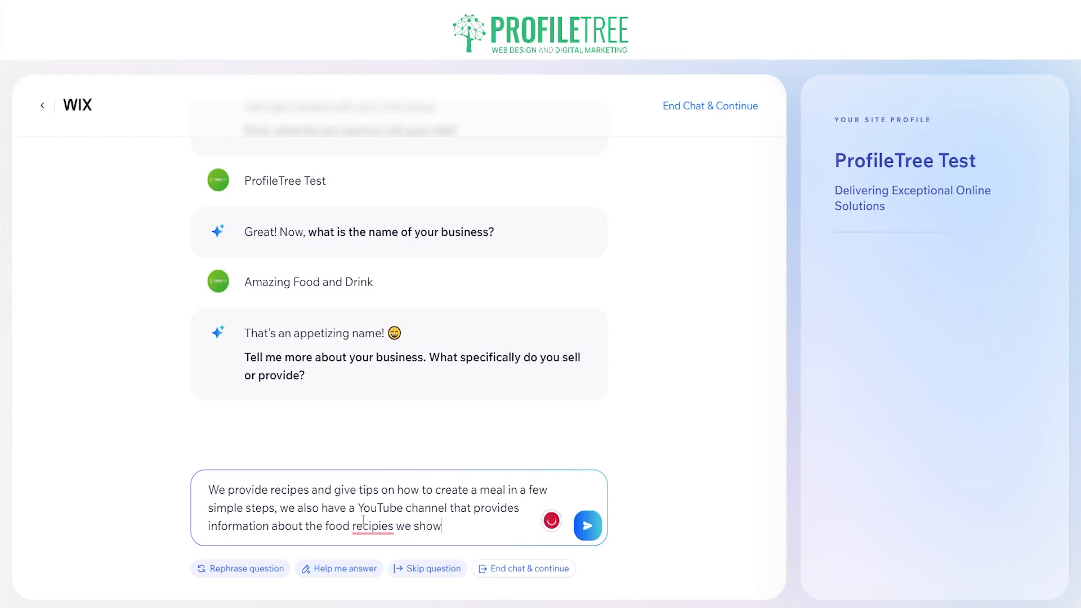
pyautogui.write('case')
pyautogui.moveTo(378, 522)
pyautogui.click(387, 427)
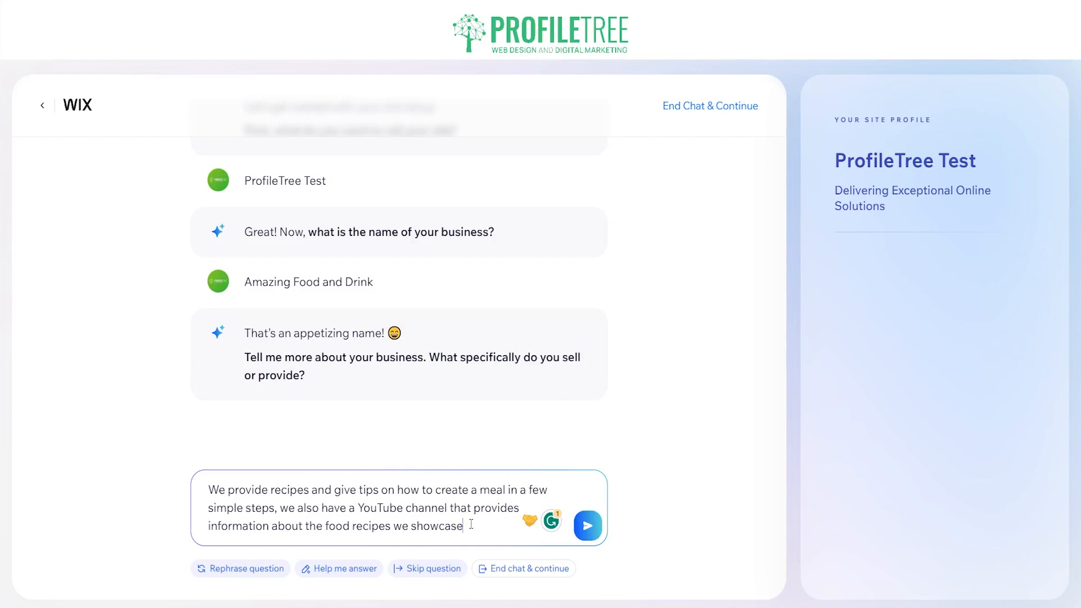
# Extend the business description with ", we provide information on the best healthy meals to cook, how you".
pyautogui.write(', we provide information ')
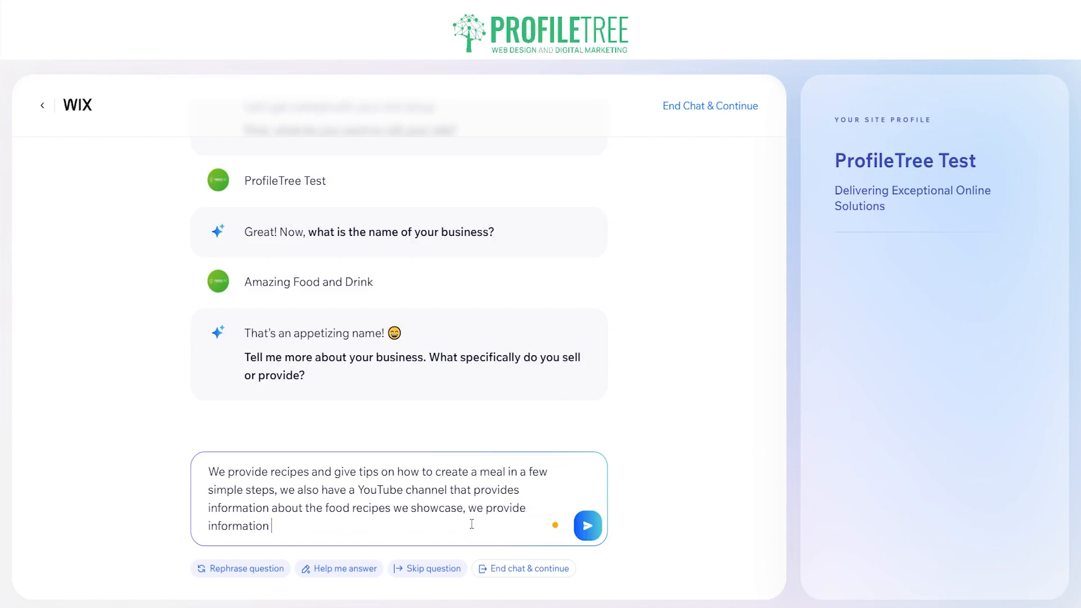
pyautogui.write('on the best health diert')
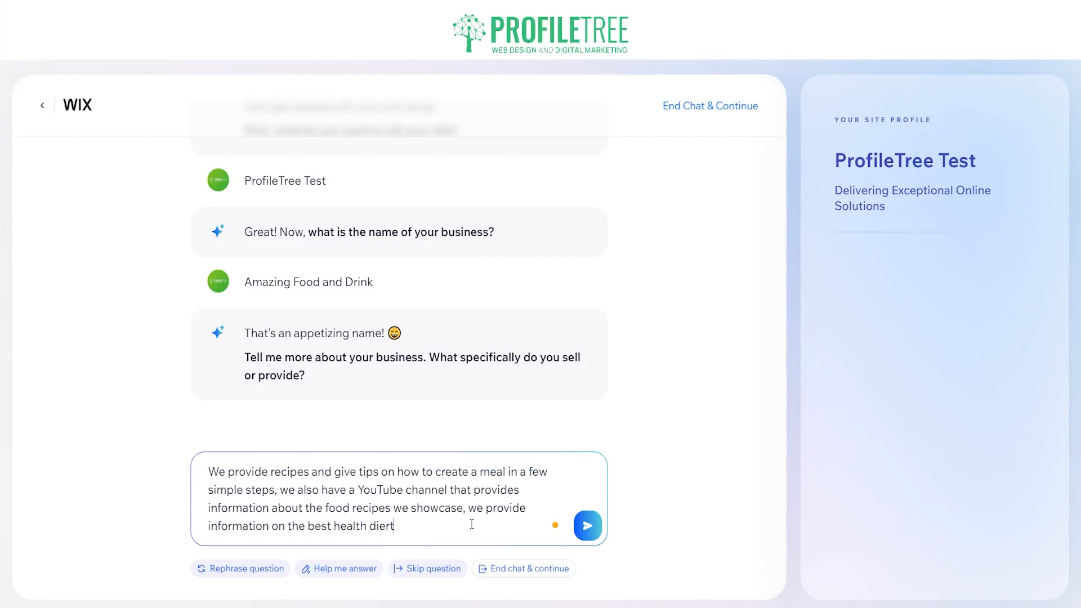
pyautogui.press('BackSpace')
pyautogui.press('BackSpace')
pyautogui.press('BackSpace')
pyautogui.press('BackSpace')
pyautogui.write('y meals to cook, how you wou')
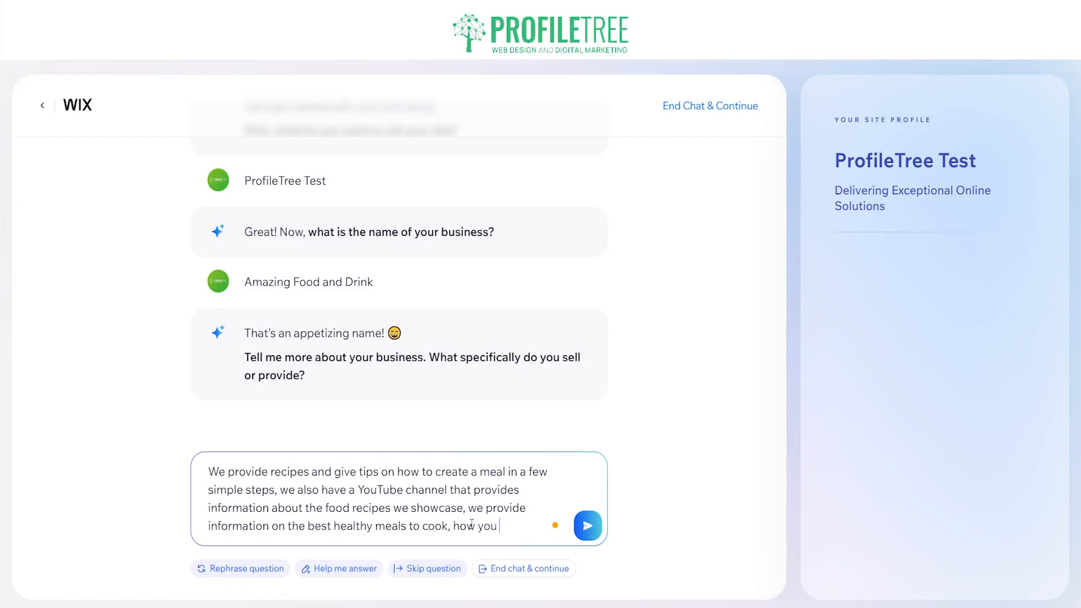
# Finish the business description with "would handle your dietary needs and so on", correctly spelled, and send it.
pyautogui.press('BackSpace')
pyautogui.press('BackSpace')
pyautogui.press('BackSpace')
pyautogui.press('BackSpace')
pyautogui.write('would ha')
pyautogui.write('ndle ')
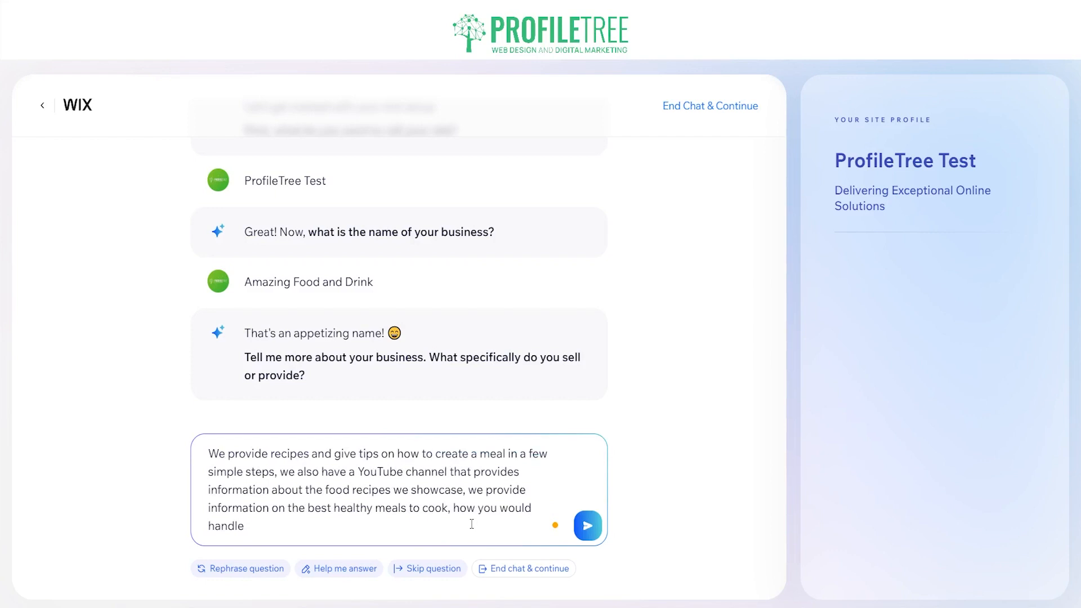
pyautogui.write('your diertry needs')
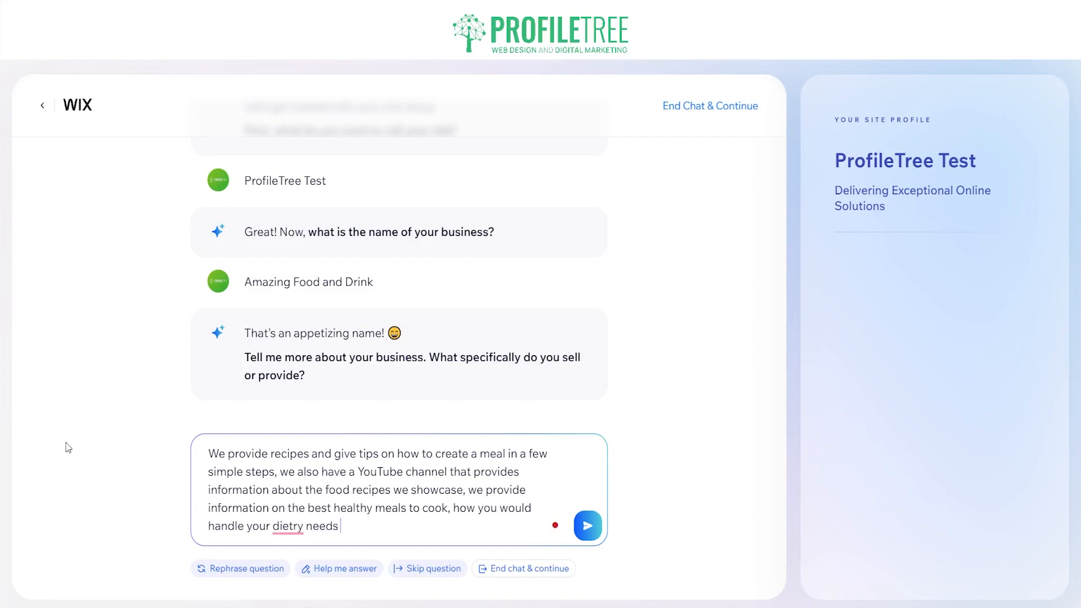
pyautogui.moveTo(288, 526)
pyautogui.click(292, 422)
pyautogui.write('and so on')
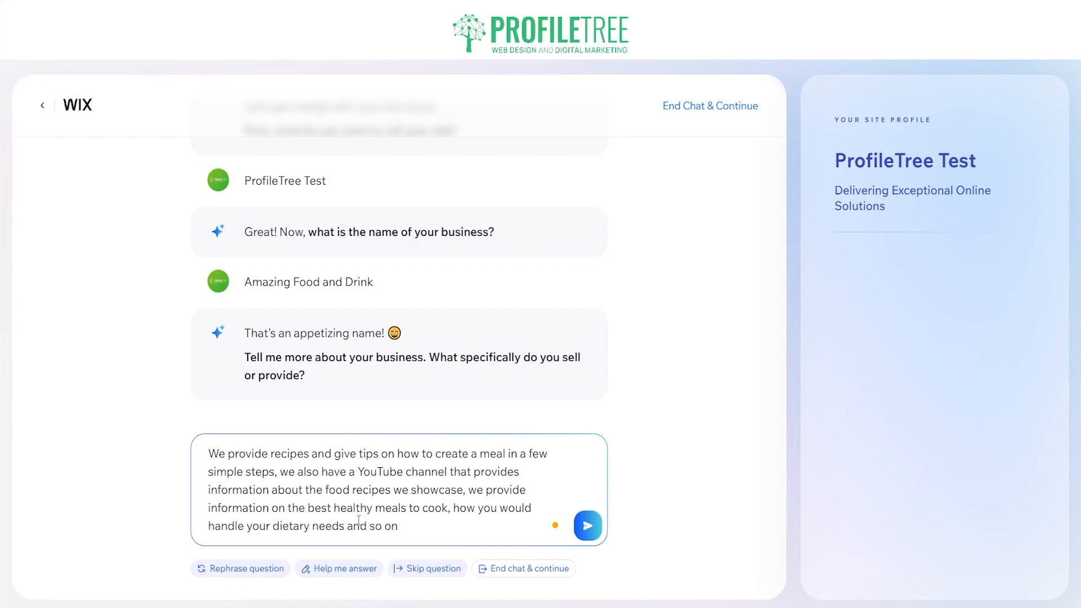
pyautogui.click(596, 533)
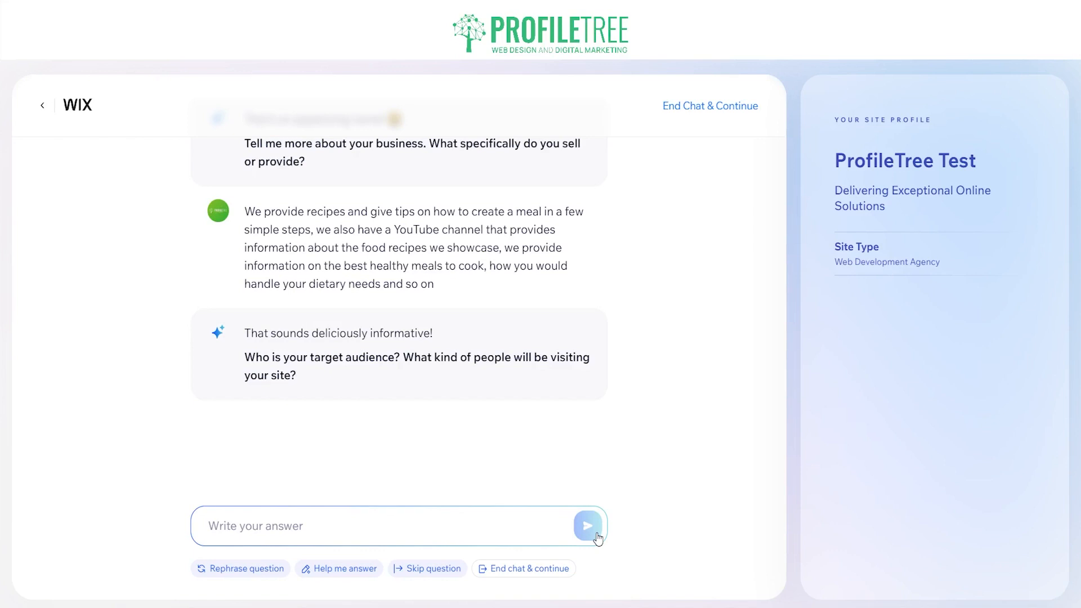
# Begin the target audience answer with "My target audience are those looking for food recipes", correcting the spelling of recipes.
pyautogui.click(475, 535)
pyautogui.write('My ta')
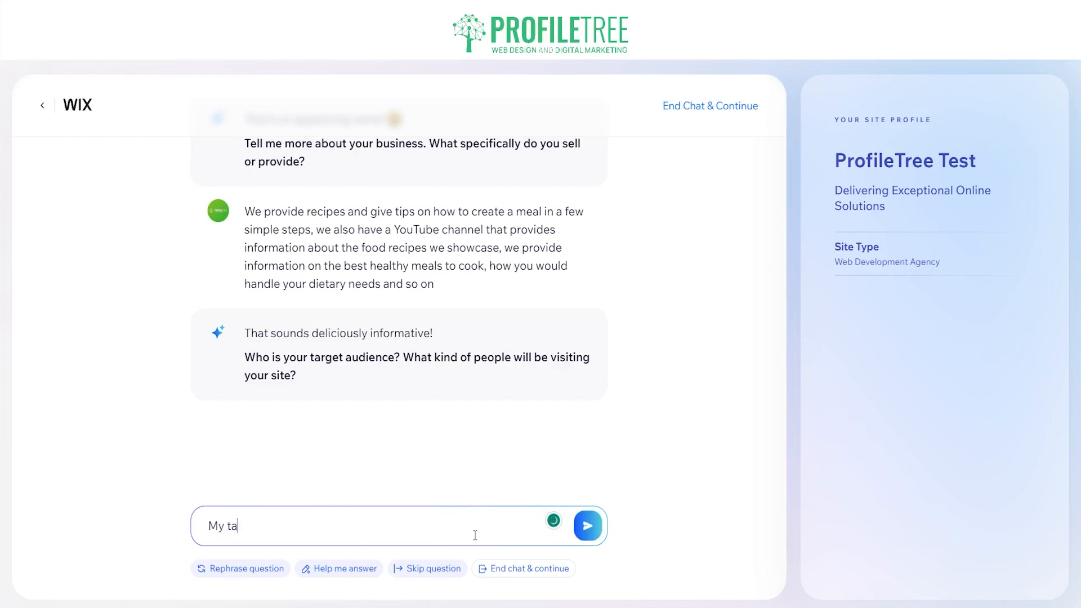
pyautogui.write('rget audience are those looki')
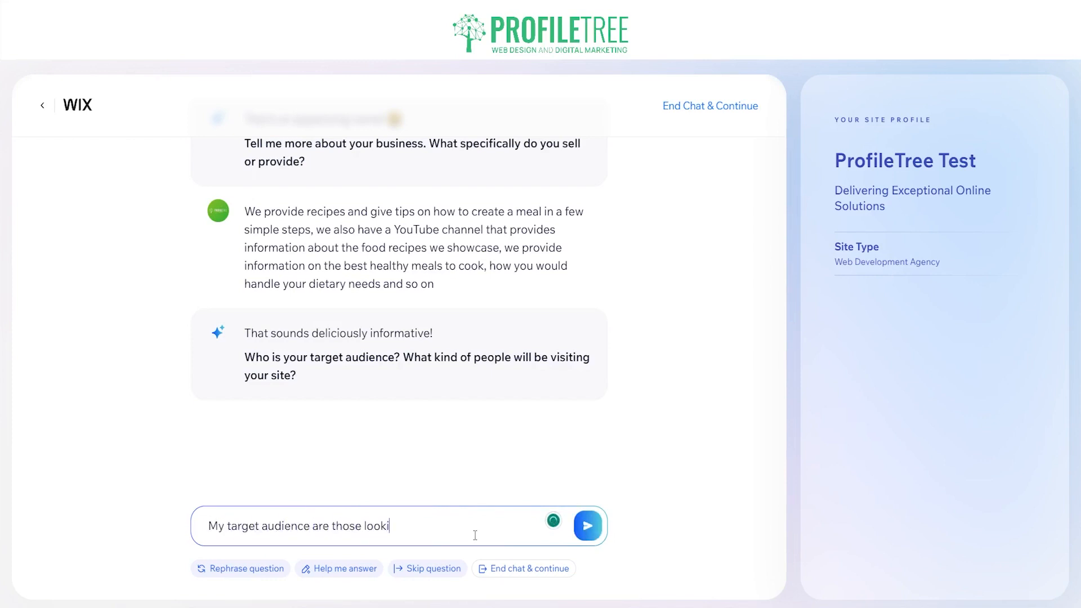
pyautogui.write('ng for food recipies, an d')
pyautogui.press('BackSpace')
pyautogui.press('BackSpace')
pyautogui.press('BackSpace')
pyautogui.press('BackSpace')
pyautogui.press('BackSpace')
pyautogui.rightClick(475, 536)
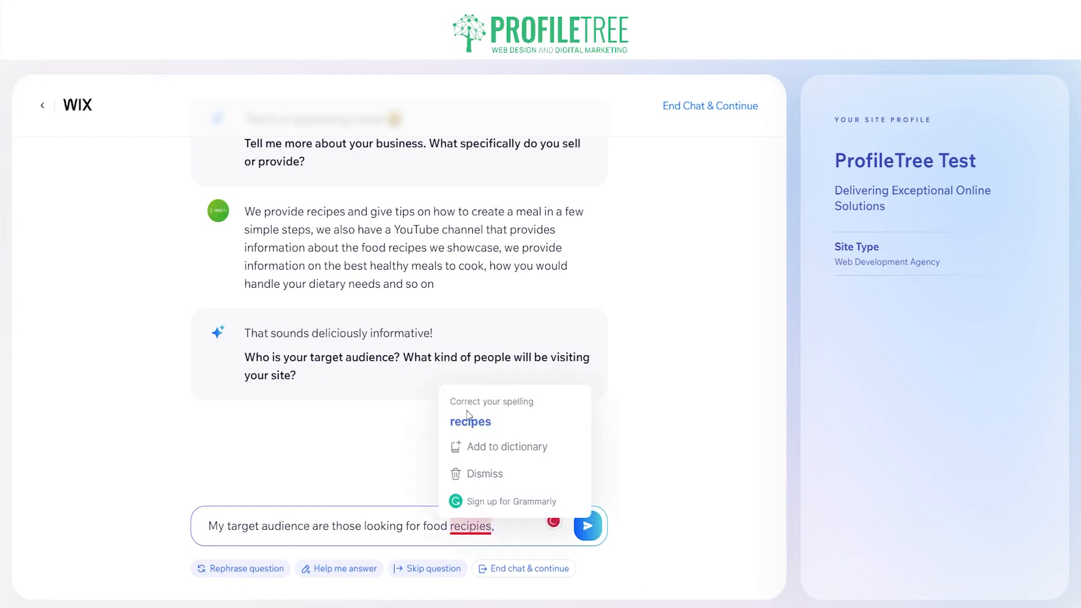
pyautogui.click(467, 421)
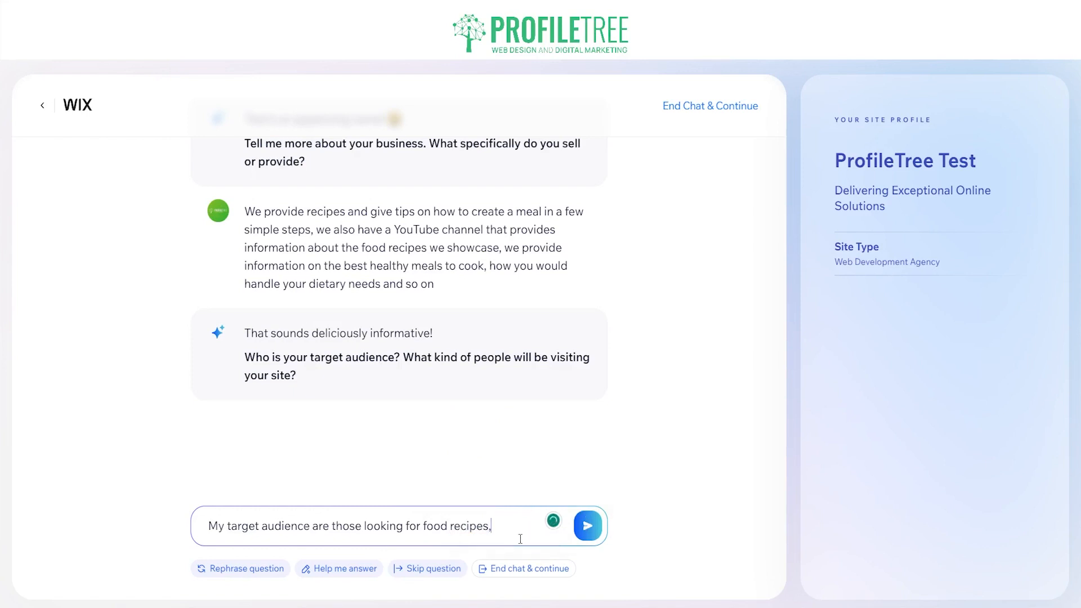
# Complete the target audience answer with "and those interested in tasty meals, ages 12 and up" and send it.
pyautogui.write('and those inter')
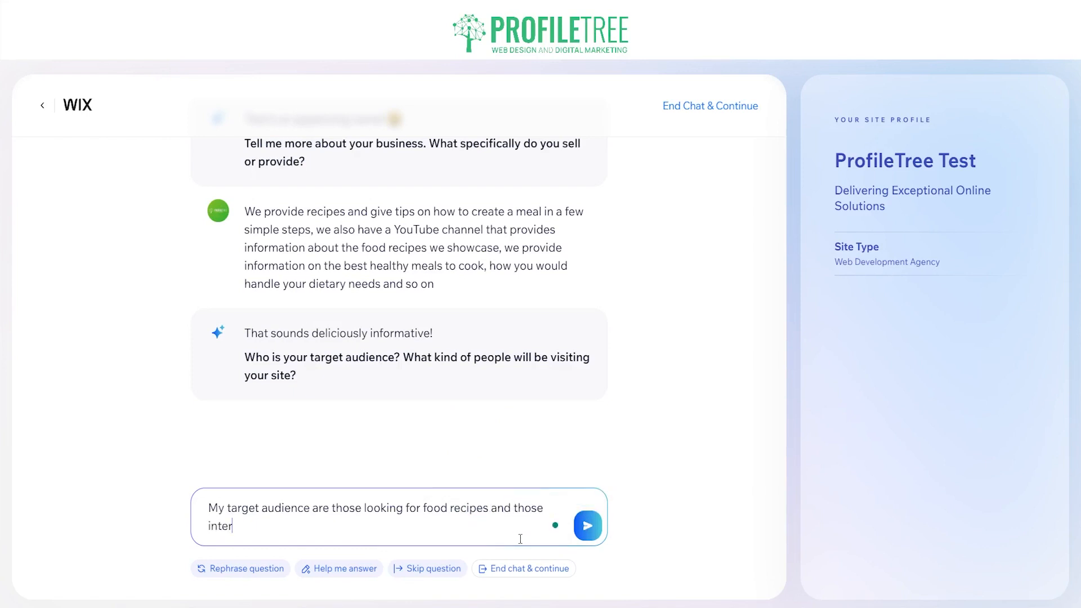
pyautogui.write('esred')
pyautogui.press('BackSpace')
pyautogui.press('BackSpace')
pyautogui.press('BackSpace')
pyautogui.write('ted in tasty meals, ages ')
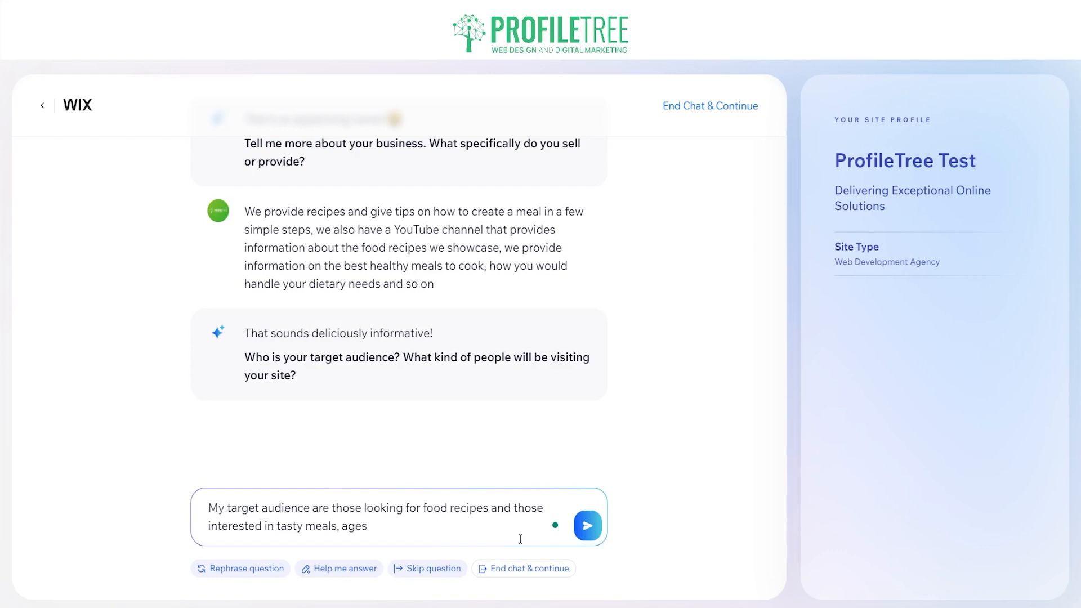
pyautogui.write('12 and up')
pyautogui.click(597, 524)
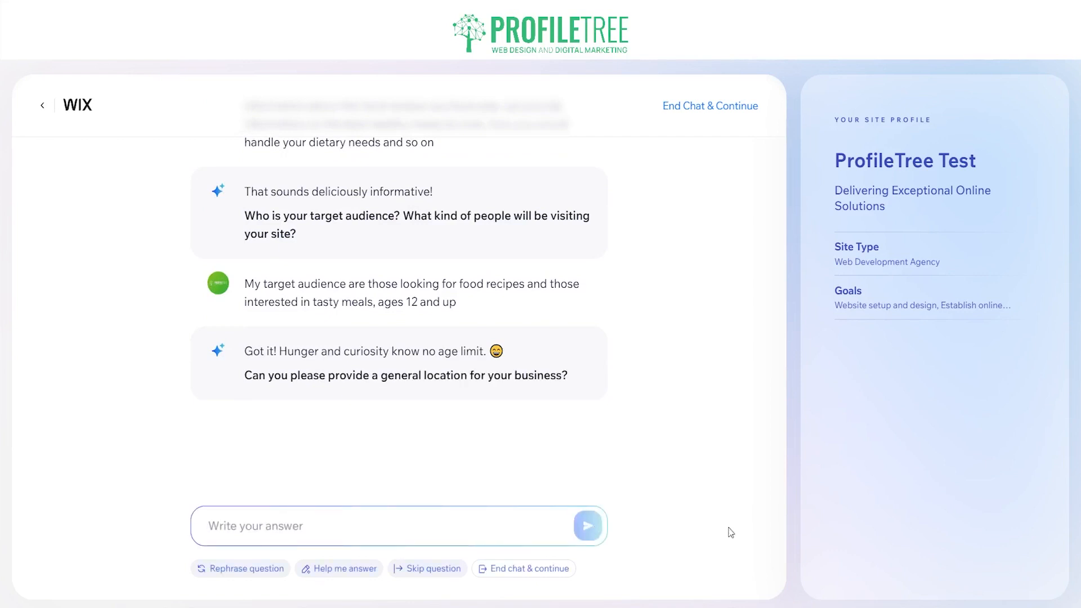
# Try to change the site type in the site profile to Food Blogger and apply it.
pyautogui.moveTo(916, 262)
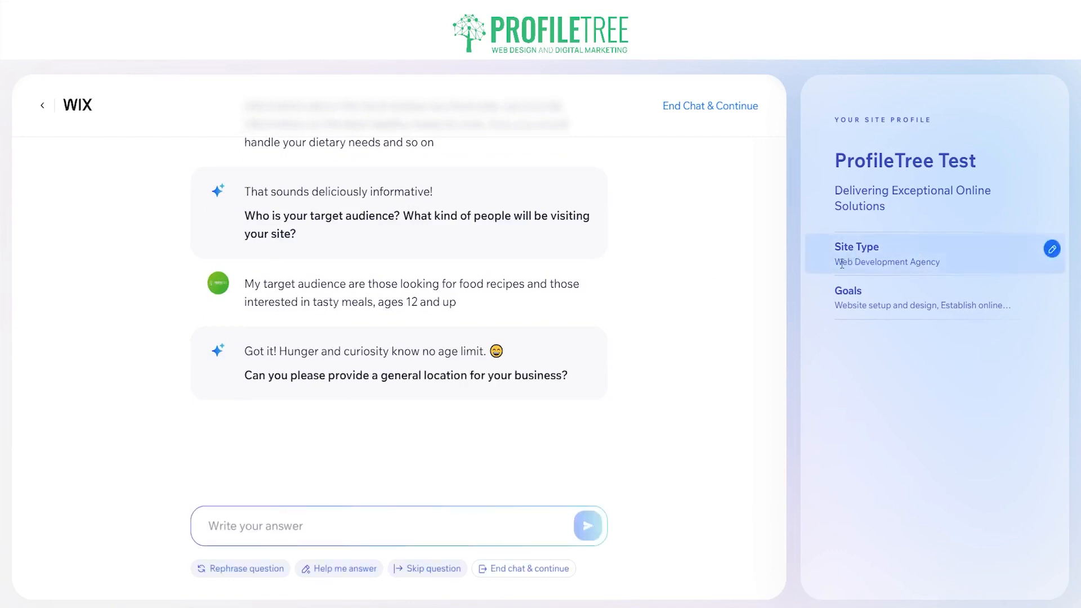
pyautogui.click(1051, 250)
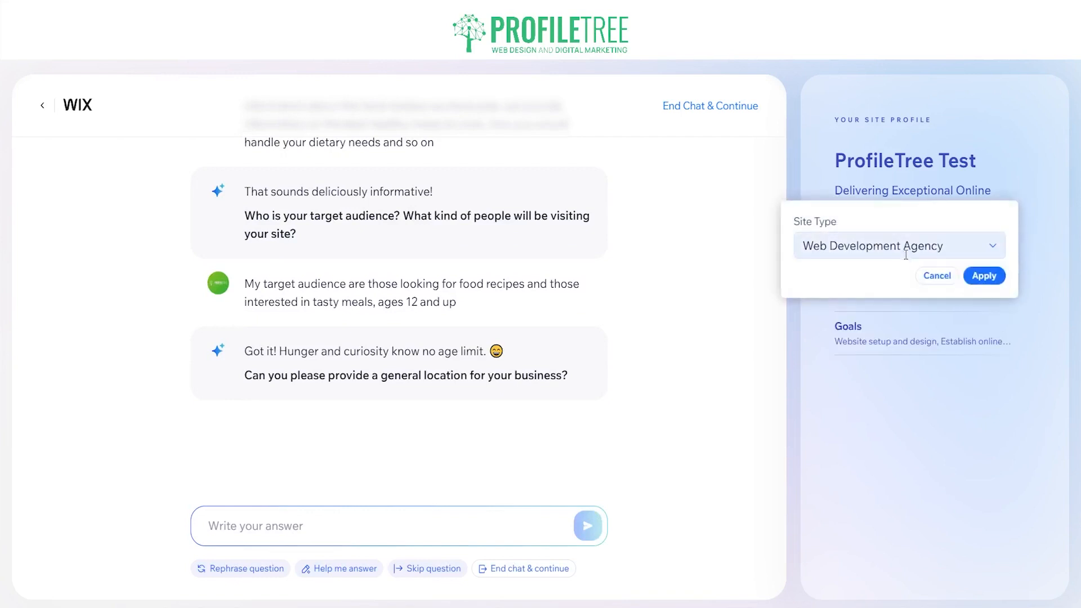
pyautogui.click(906, 246)
pyautogui.write('Food')
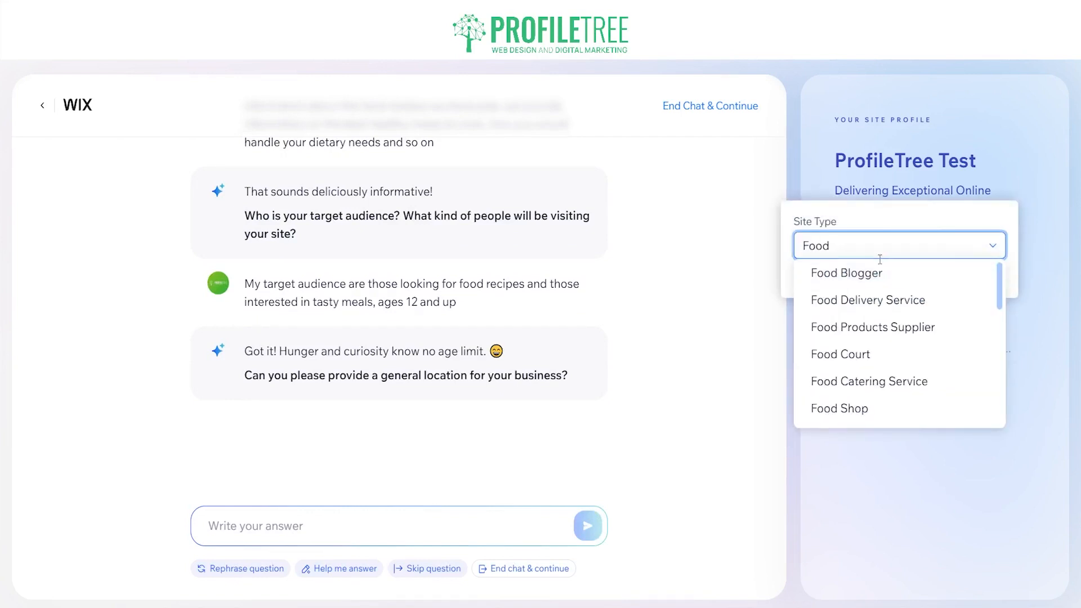
pyautogui.click(917, 273)
pyautogui.click(984, 276)
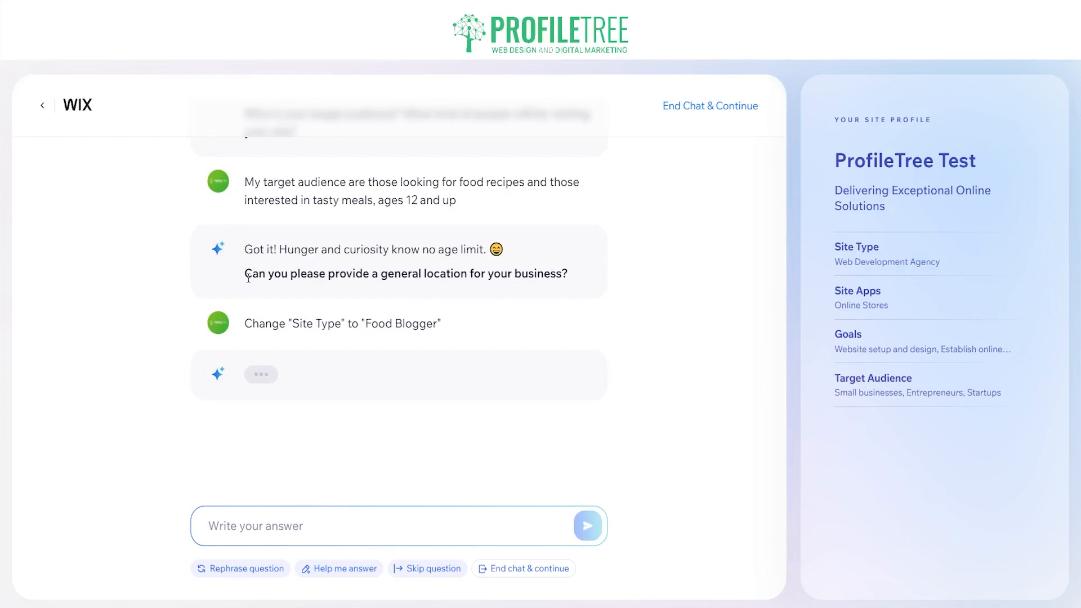
# Answer the business location question with "We're from Belfast Northern Ireland", correctly spelled, and send it.
pyautogui.moveTo(248, 278); pyautogui.dragTo(578, 285)
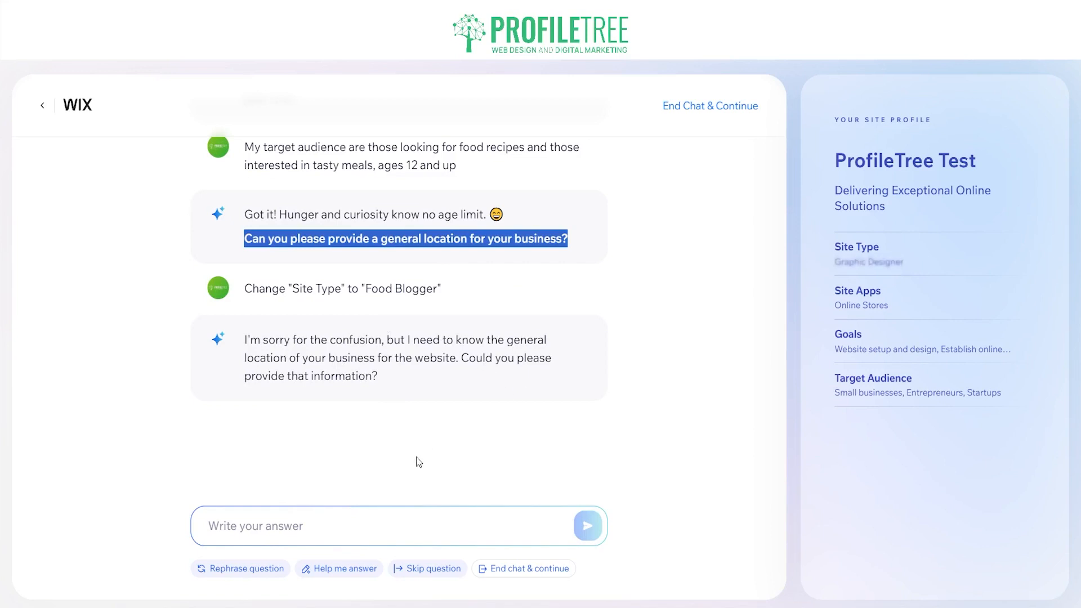
pyautogui.click(335, 533)
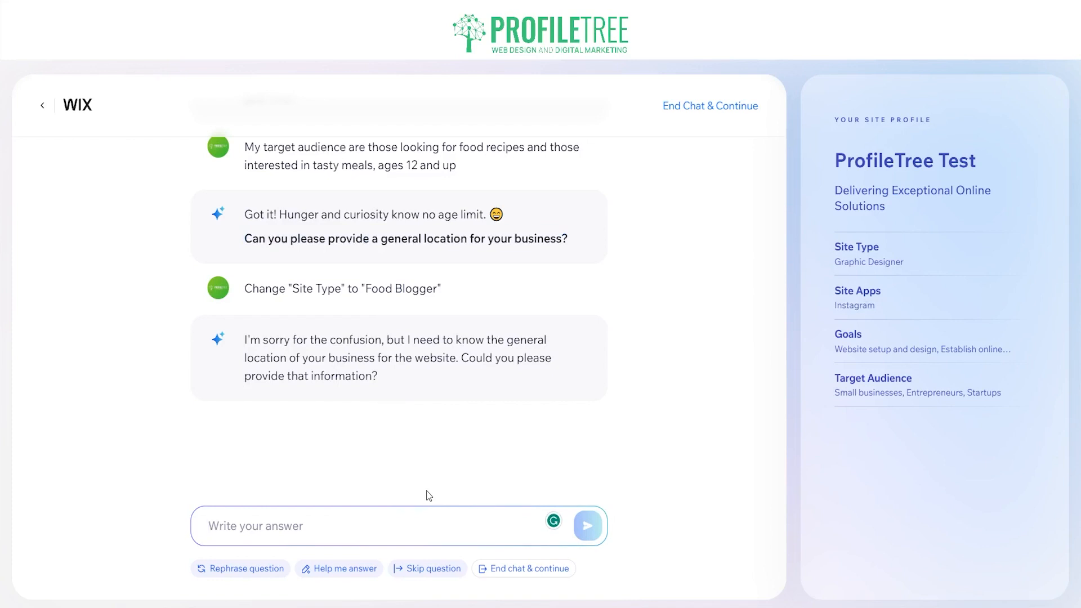
pyautogui.write("We're")
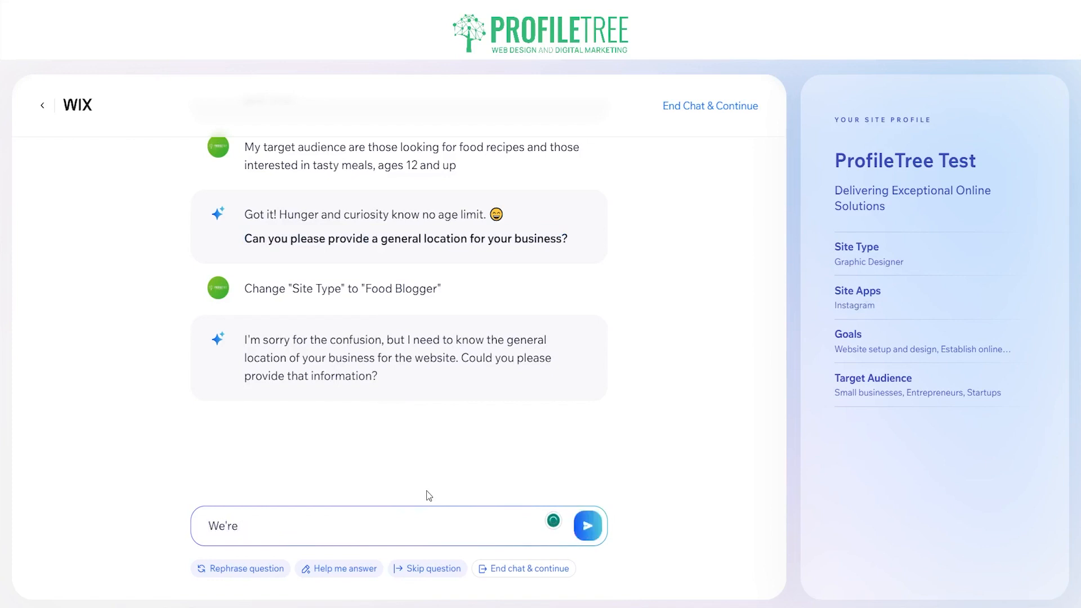
pyautogui.write(' from Belfast Northern Ire')
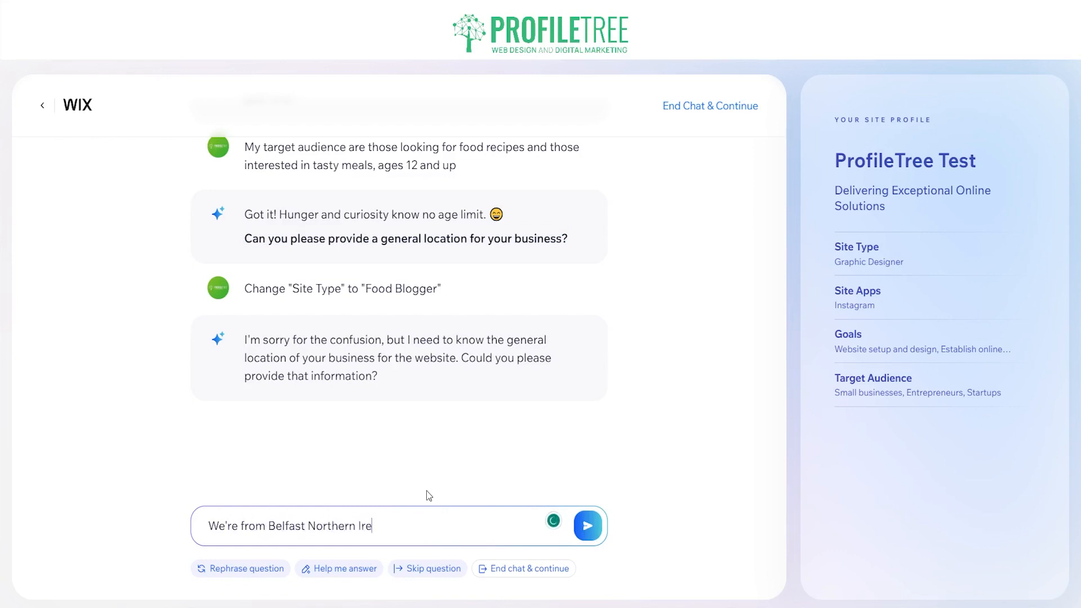
pyautogui.write('alnd')
pyautogui.press('BackSpace')
pyautogui.press('BackSpace')
pyautogui.press('BackSpace')
pyautogui.press('BackSpace')
pyautogui.press('BackSpace')
pyautogui.write('elfa')
pyautogui.press('BackSpace')
pyautogui.press('BackSpace')
pyautogui.write('eland')
pyautogui.click(595, 540)
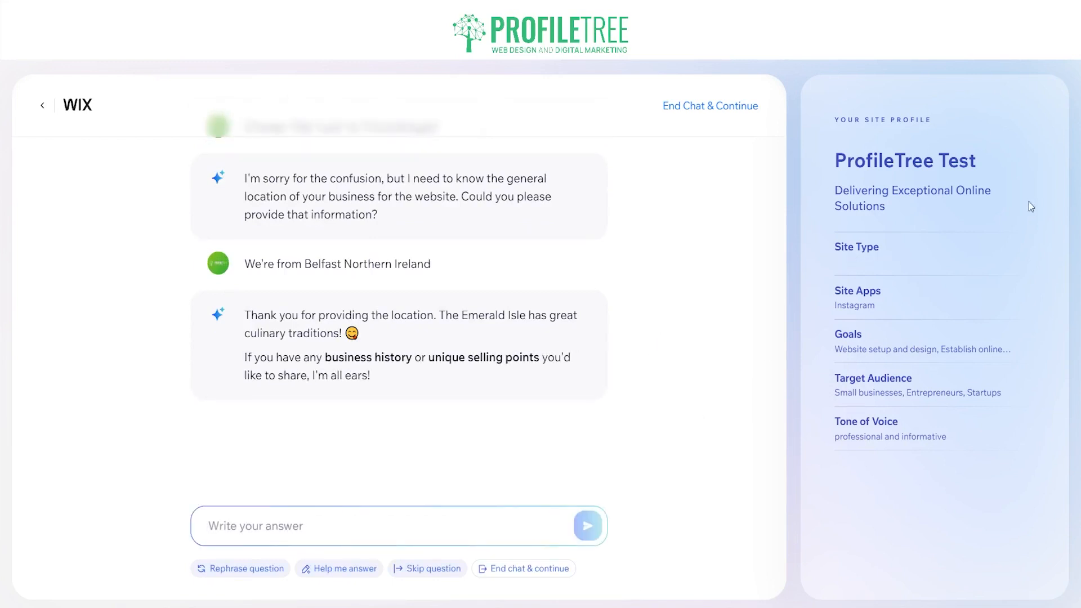
# Retry the site type change in the site profile, choosing Food Blogger and applying it.
pyautogui.click(1052, 248)
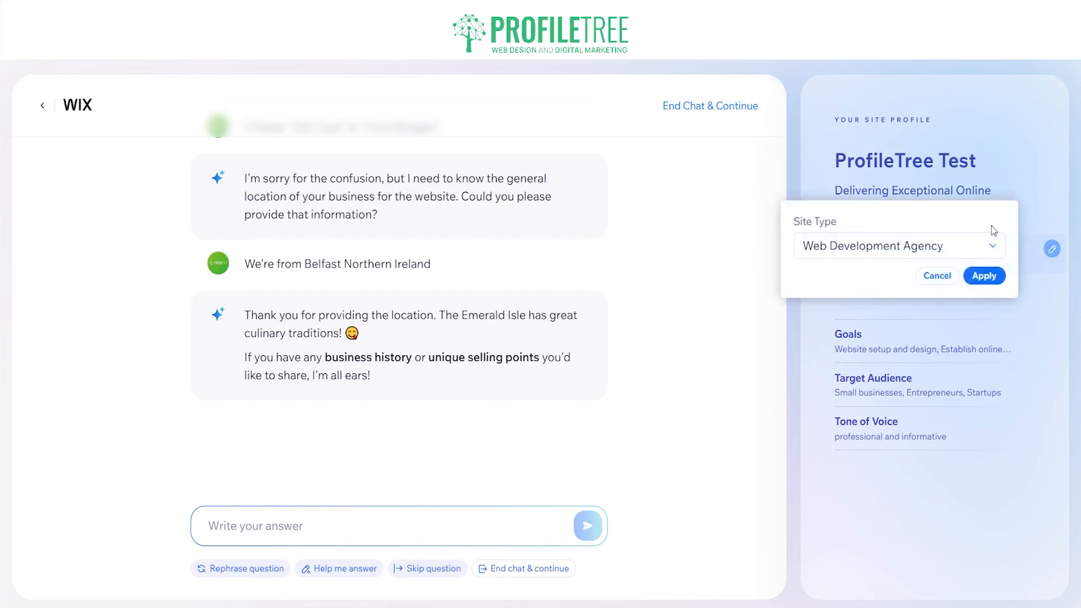
pyautogui.click(984, 275)
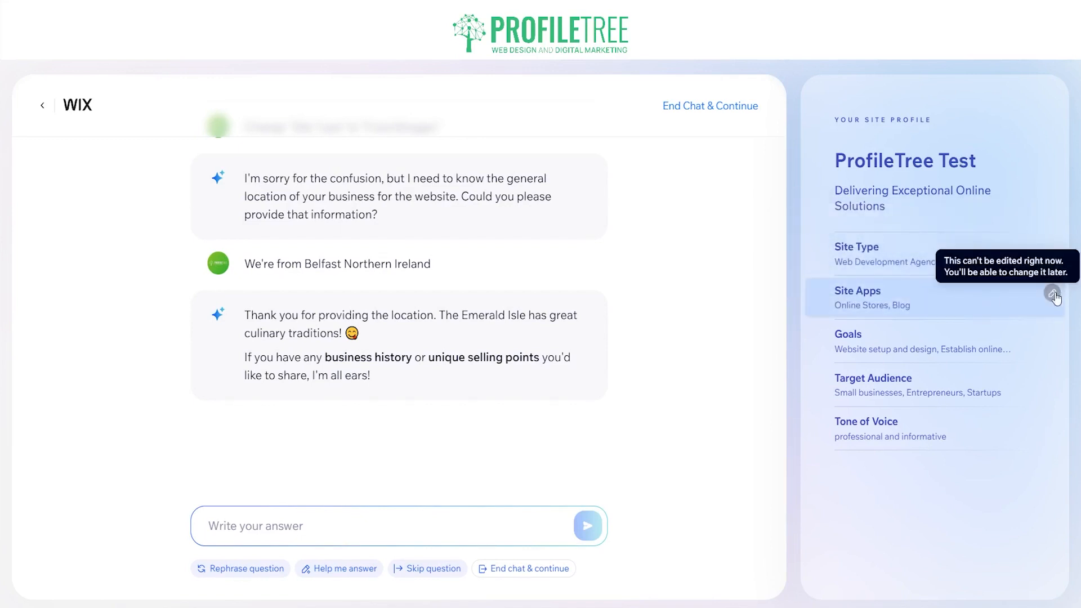
pyautogui.click(1052, 249)
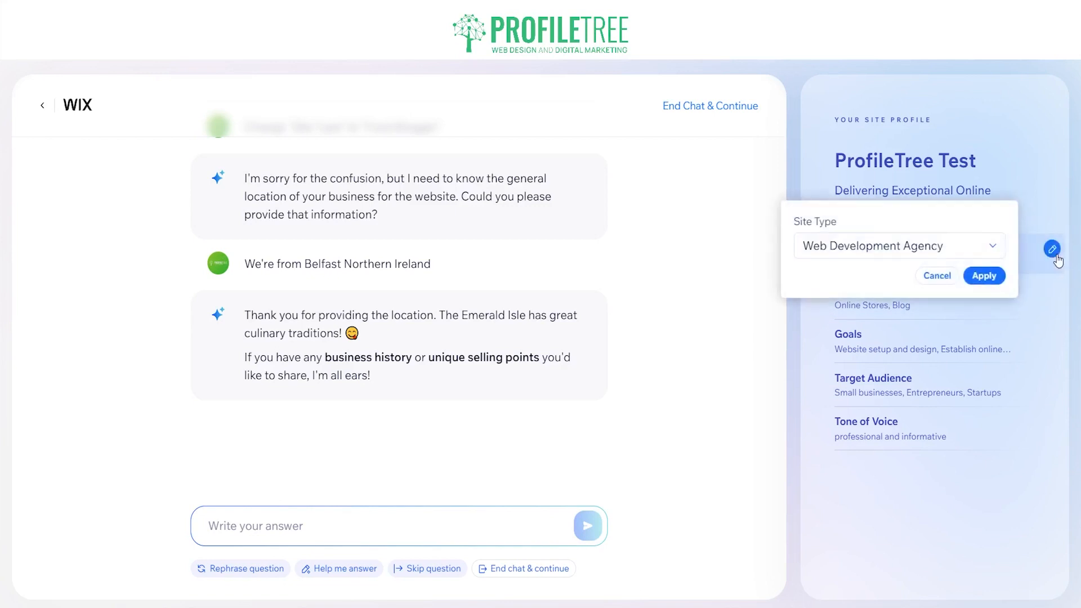
pyautogui.click(957, 245)
pyautogui.click(885, 248)
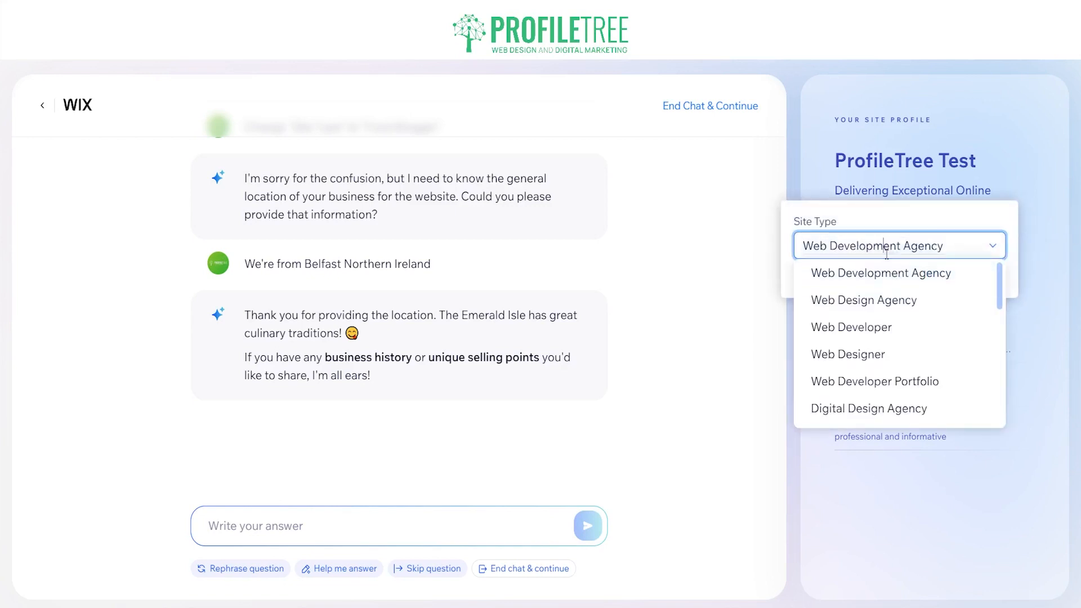
pyautogui.write('Food')
pyautogui.hotkey('ctrl', 'a')
pyautogui.write('F')
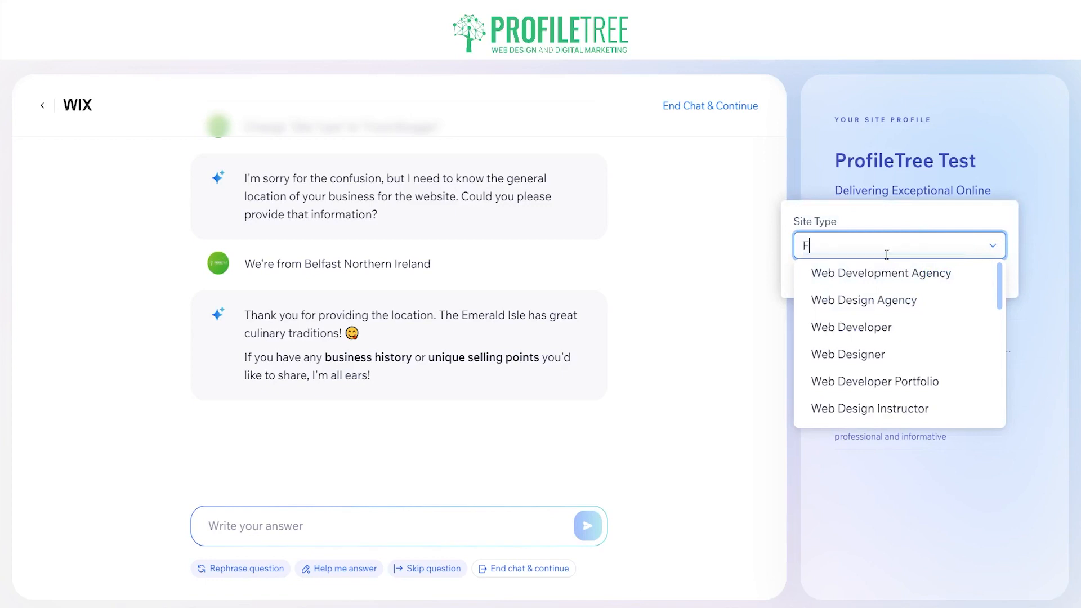
pyautogui.write('ood Blogger')
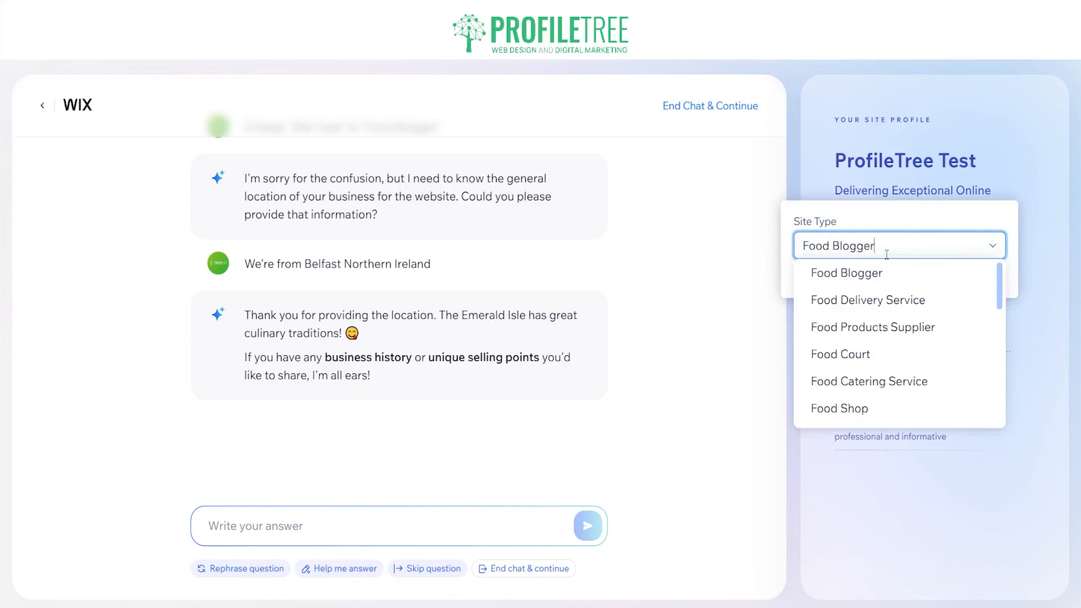
pyautogui.click(846, 276)
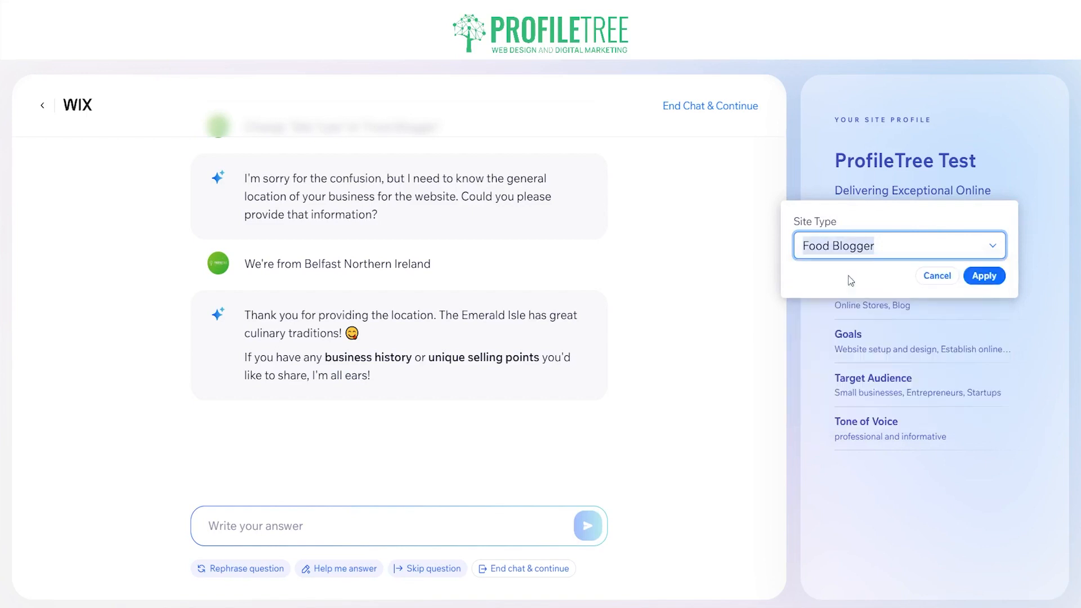
pyautogui.click(984, 272)
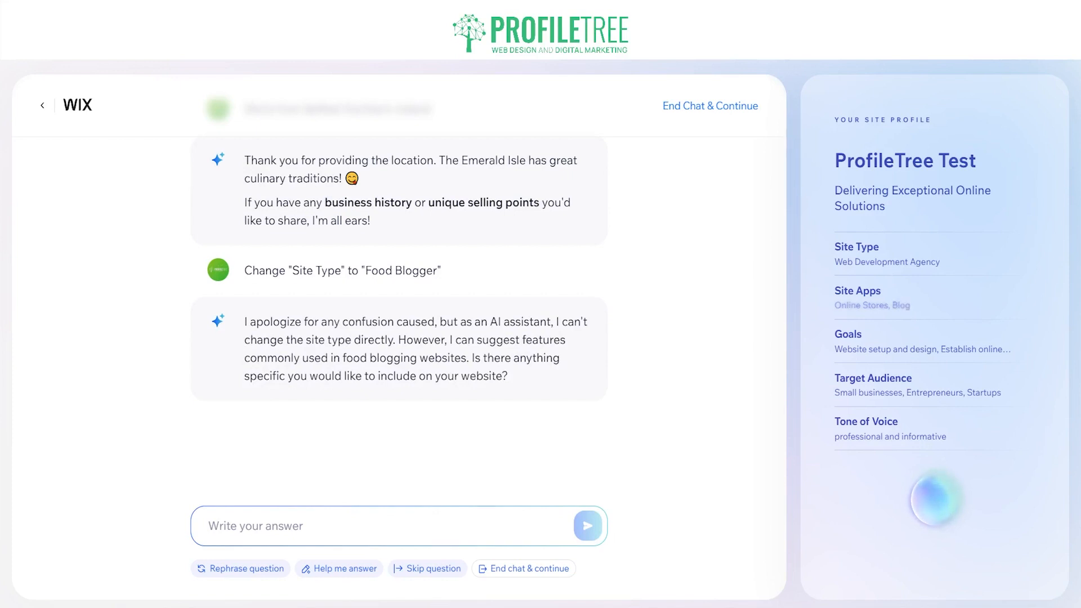
# Answer "No" to both remaining chat questions about extra features and business details, and go to the dashboard.
pyautogui.write('No')
pyautogui.press('Return')
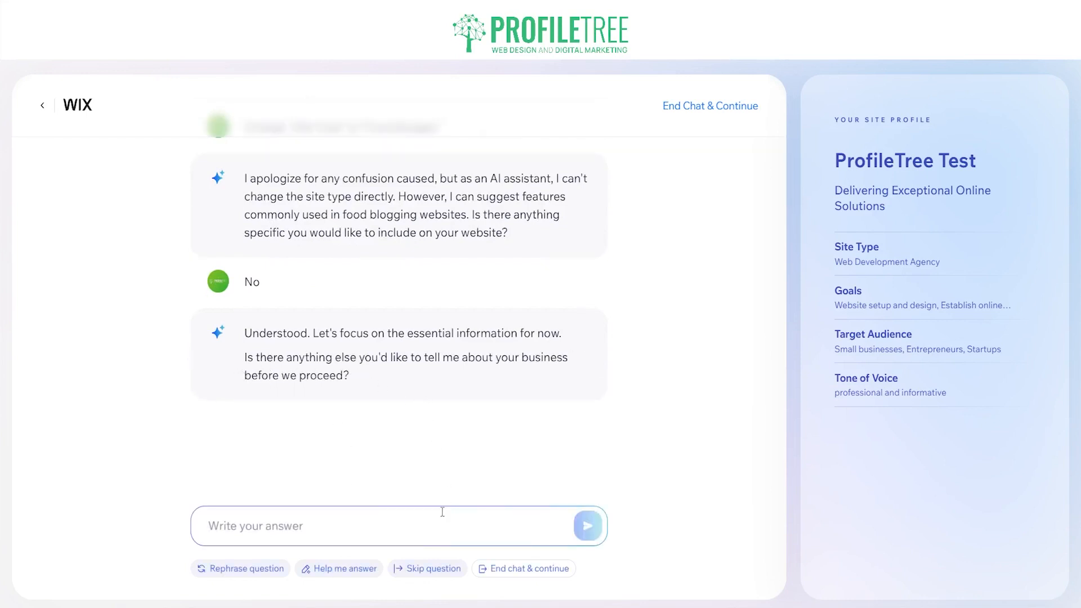
pyautogui.write('no')
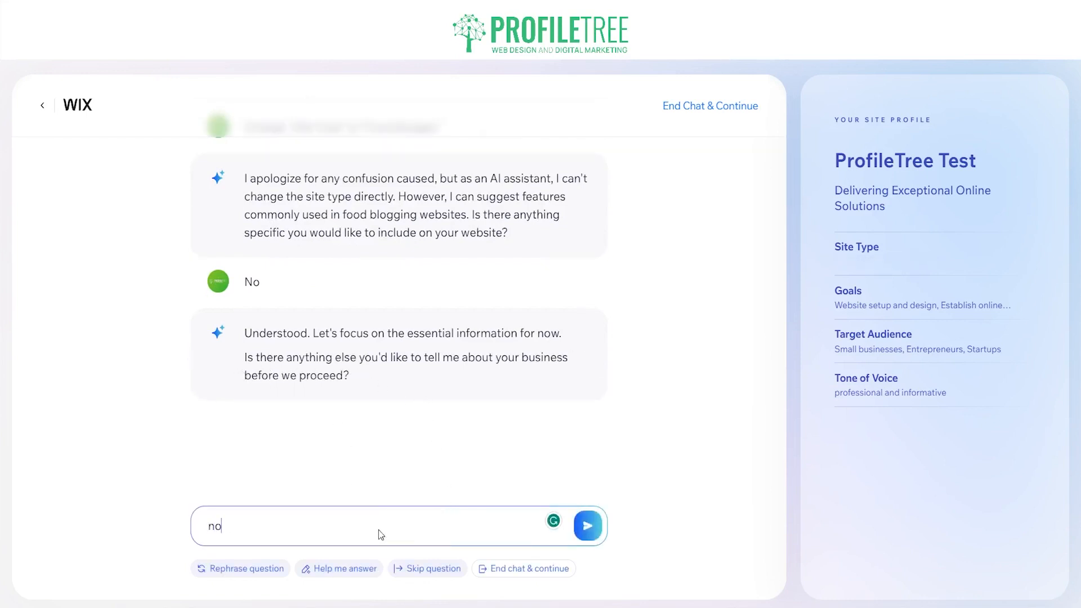
pyautogui.press('Return')
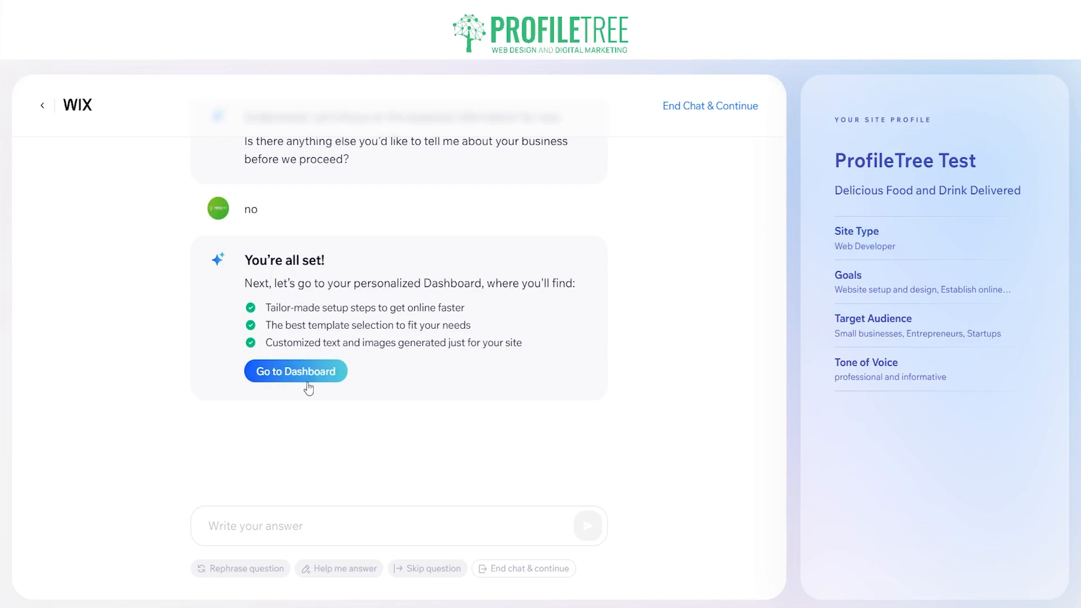
pyautogui.click(307, 382)
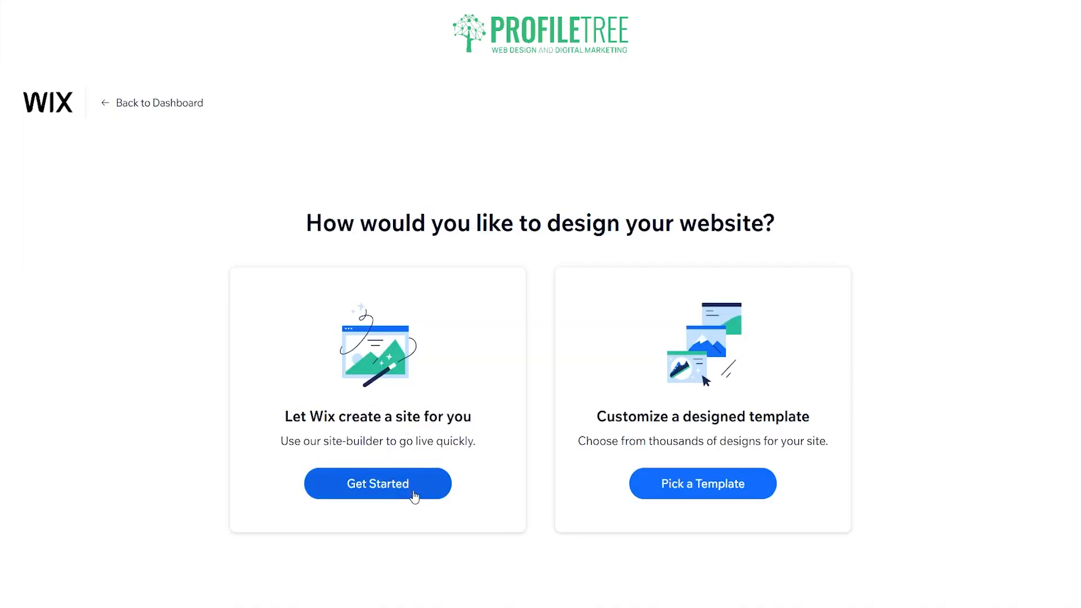
# Let Wix create the site automatically and continue with the Fresh theme.
pyautogui.click(414, 496)
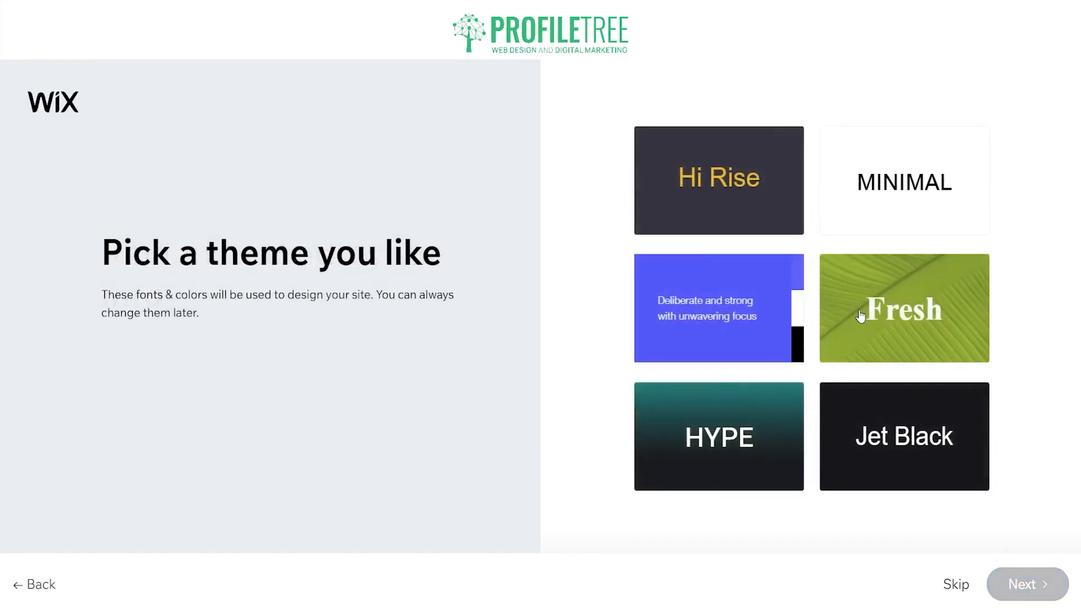
pyautogui.click(879, 316)
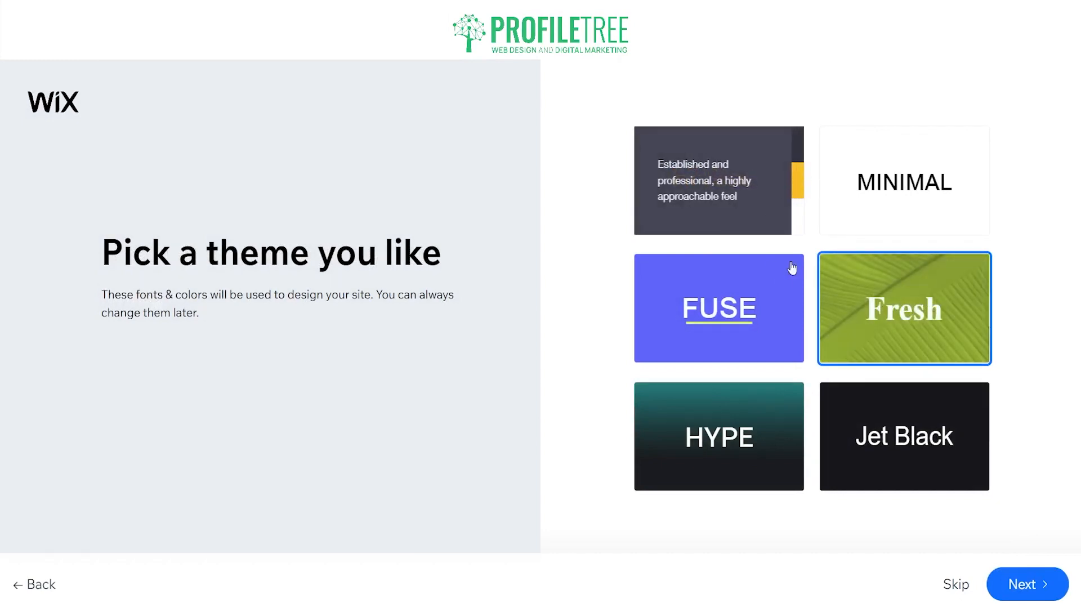
pyautogui.click(1019, 586)
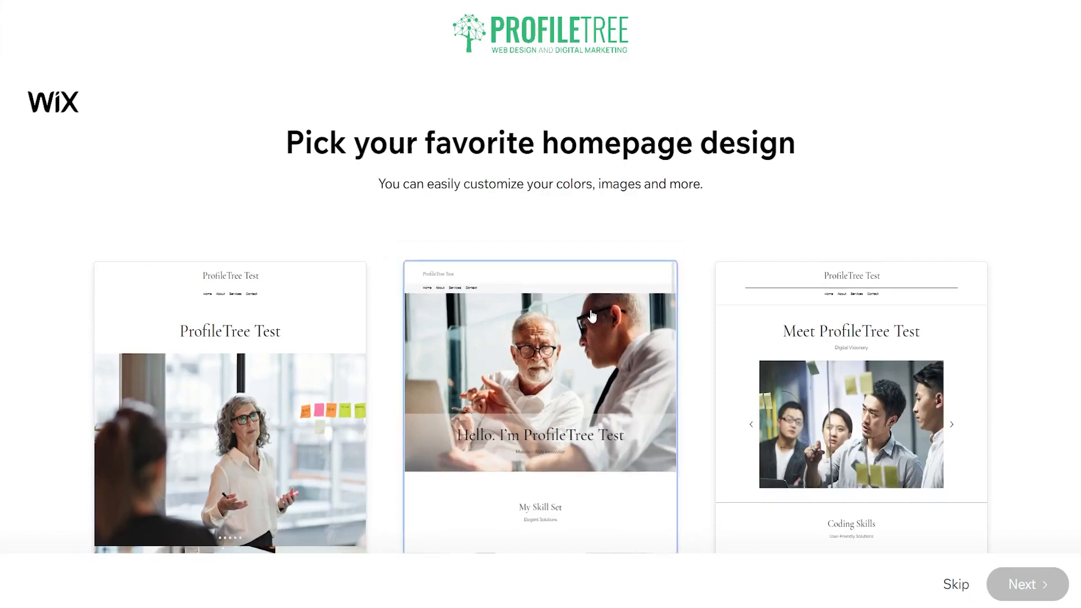
# Choose the "Hello. I'm ProfileTree Test" homepage design and skip adding extra pages.
pyautogui.click(435, 396)
pyautogui.click(994, 593)
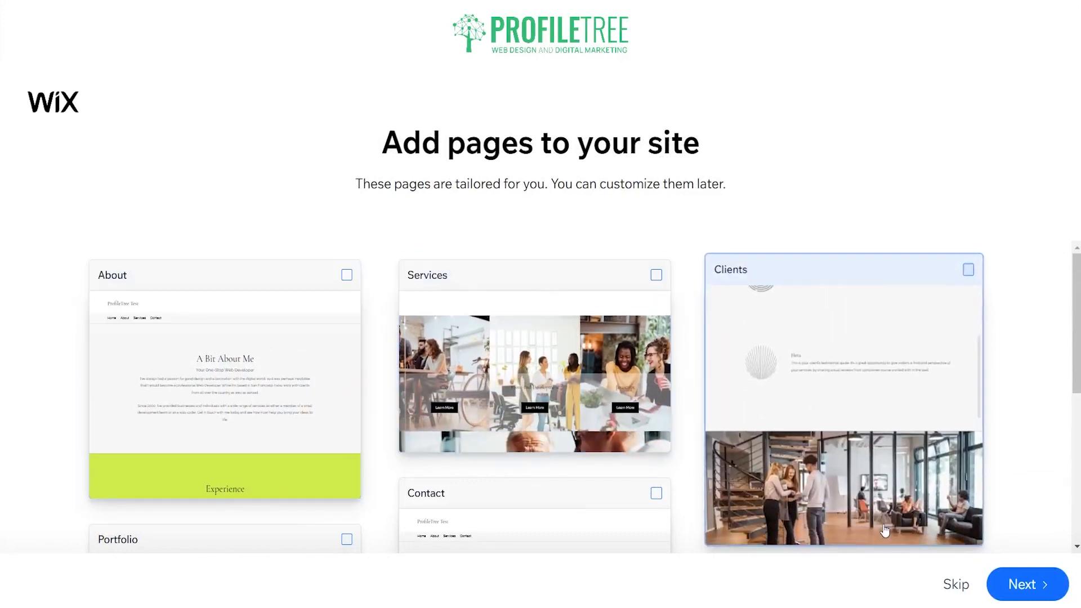
pyautogui.scroll(-1, 951, 583)
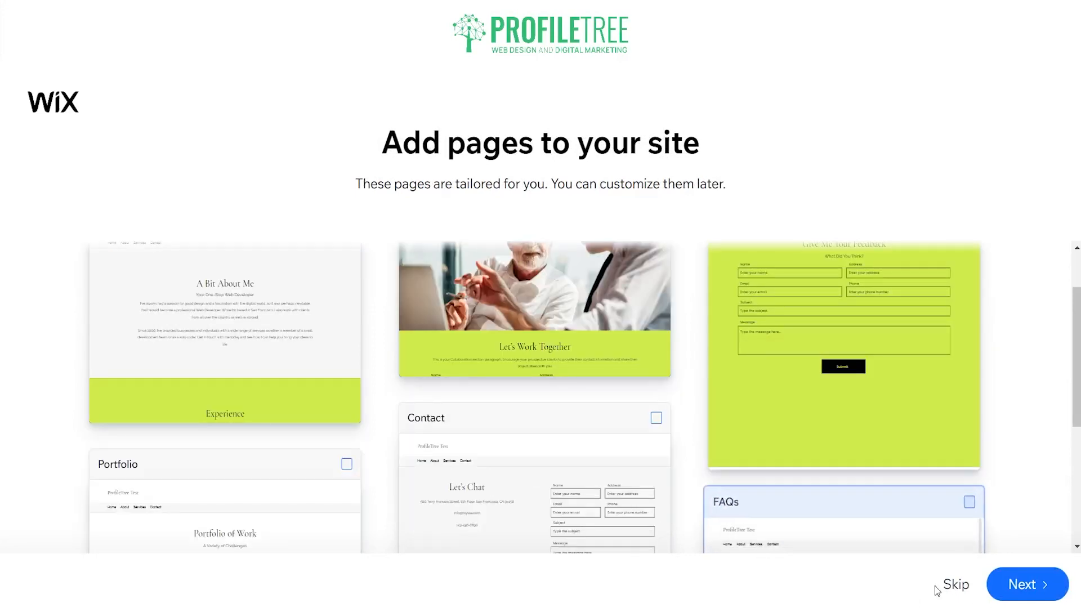
pyautogui.click(949, 582)
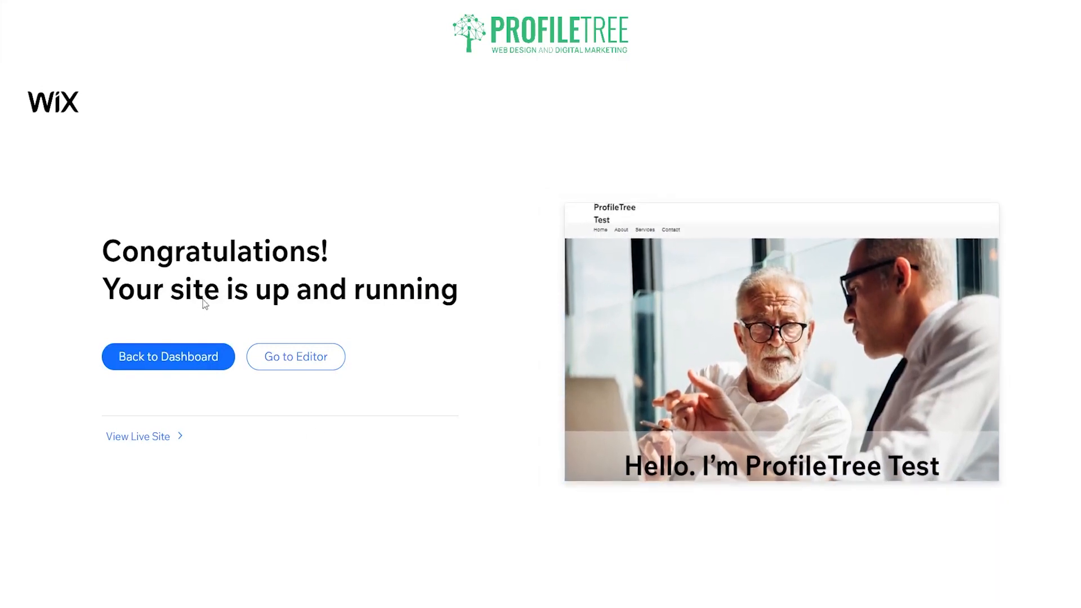
# Open the generated site in the editor and view its Welcome section at 100% zoom.
pyautogui.click(274, 364)
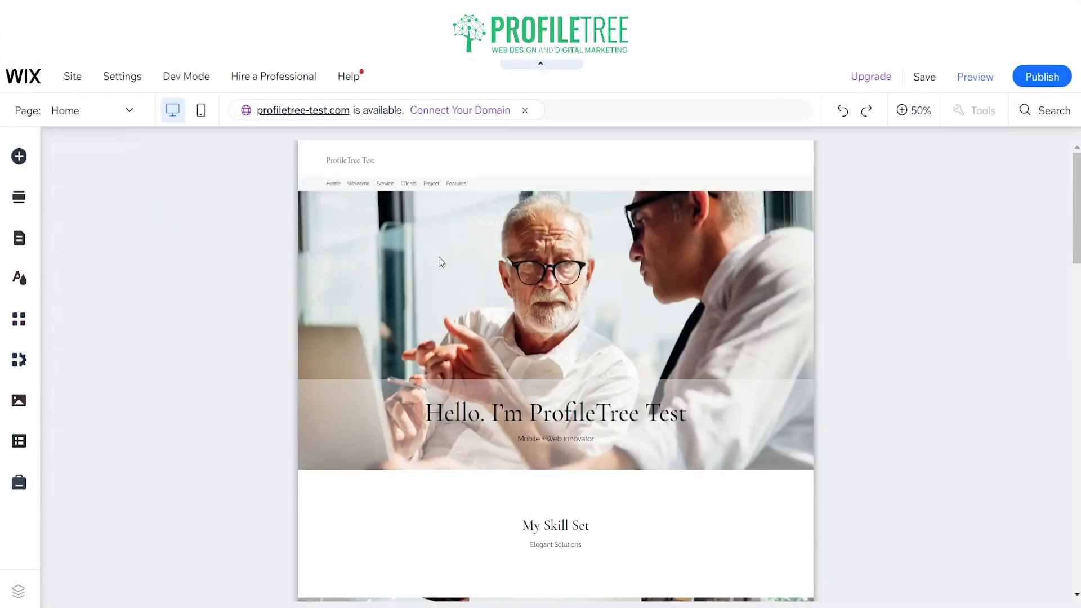
pyautogui.click(441, 257)
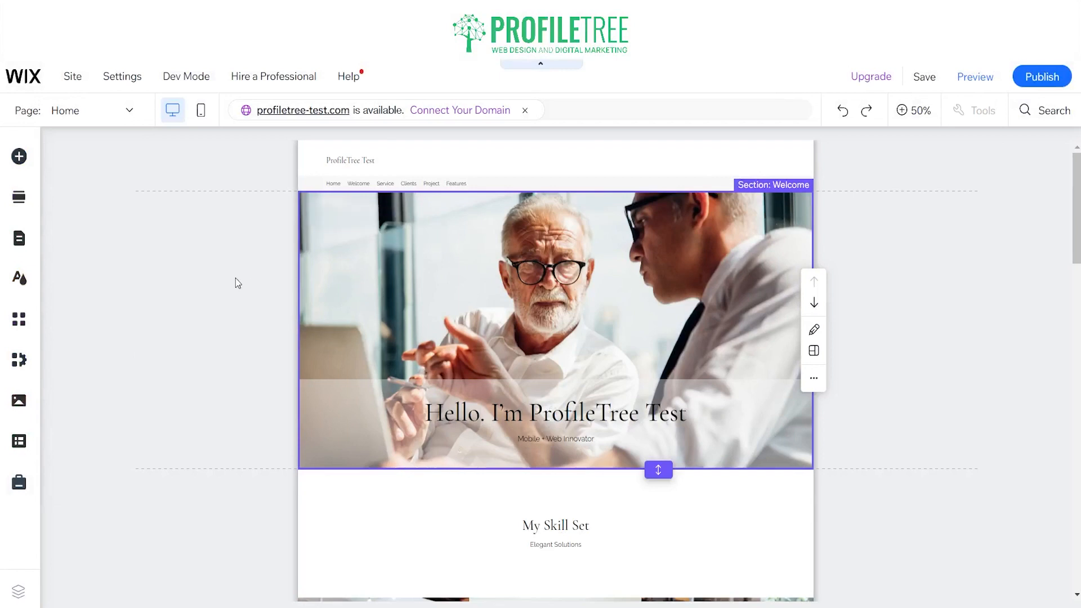
pyautogui.moveTo(924, 77)
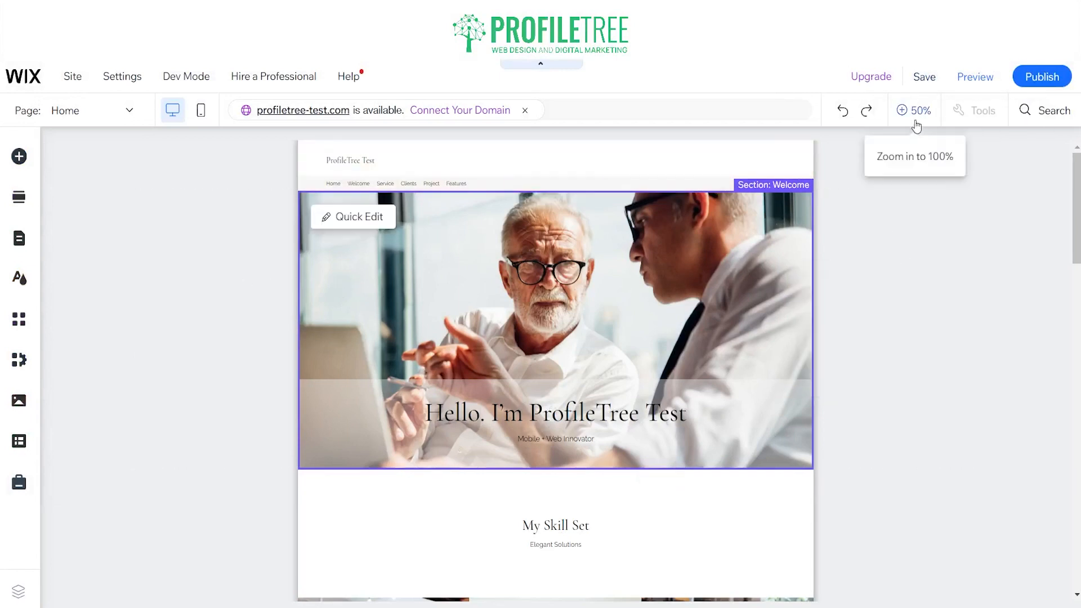
pyautogui.click(909, 113)
pyautogui.scroll(2, 235, 323)
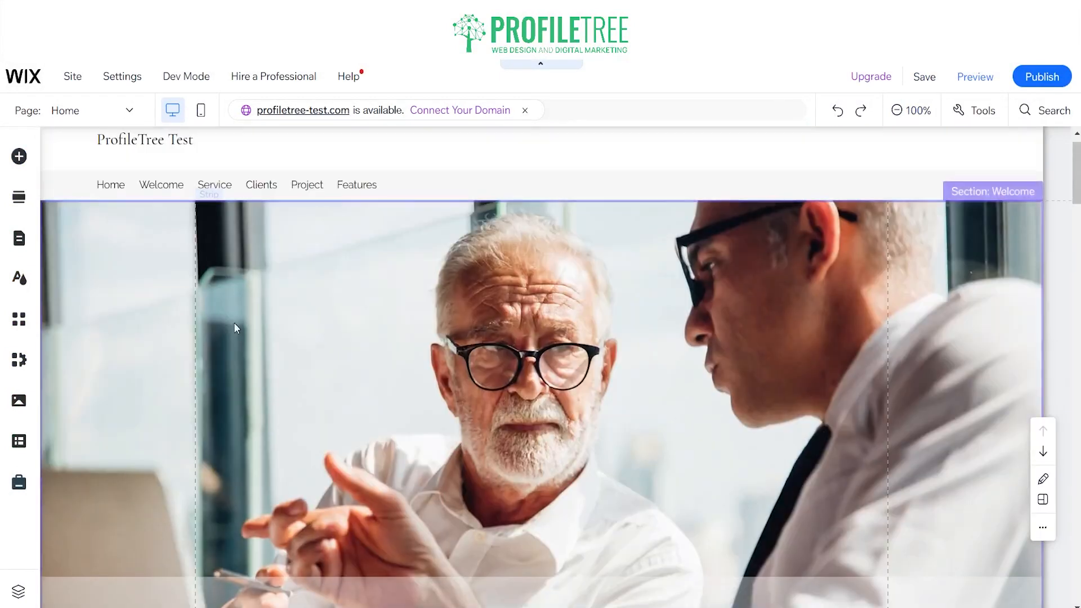
# Open the AI Image Creator to replace the Welcome section strip's background image.
pyautogui.click(291, 413)
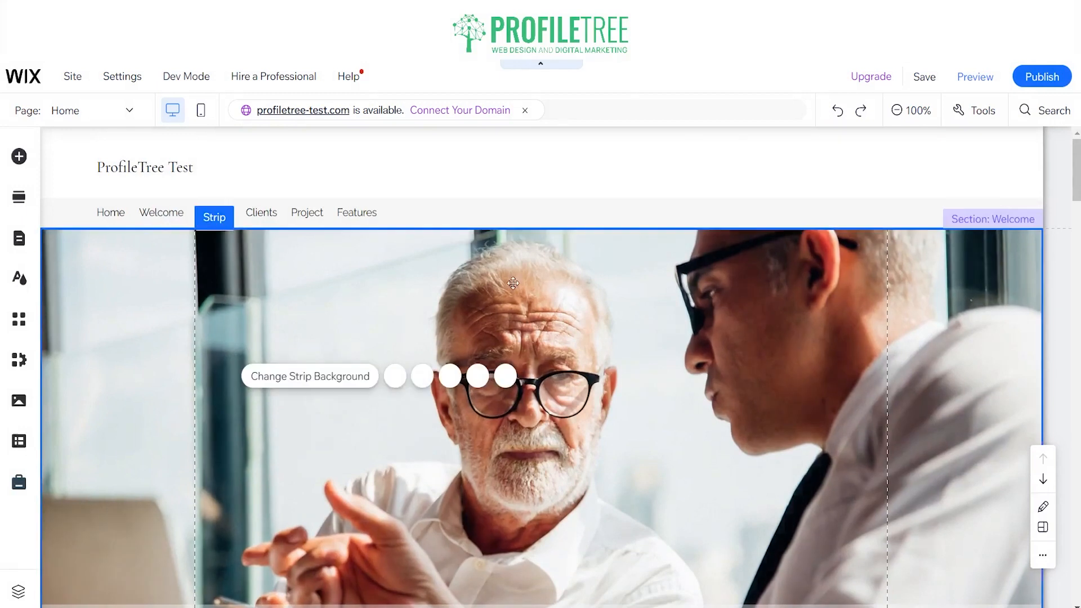
pyautogui.click(326, 386)
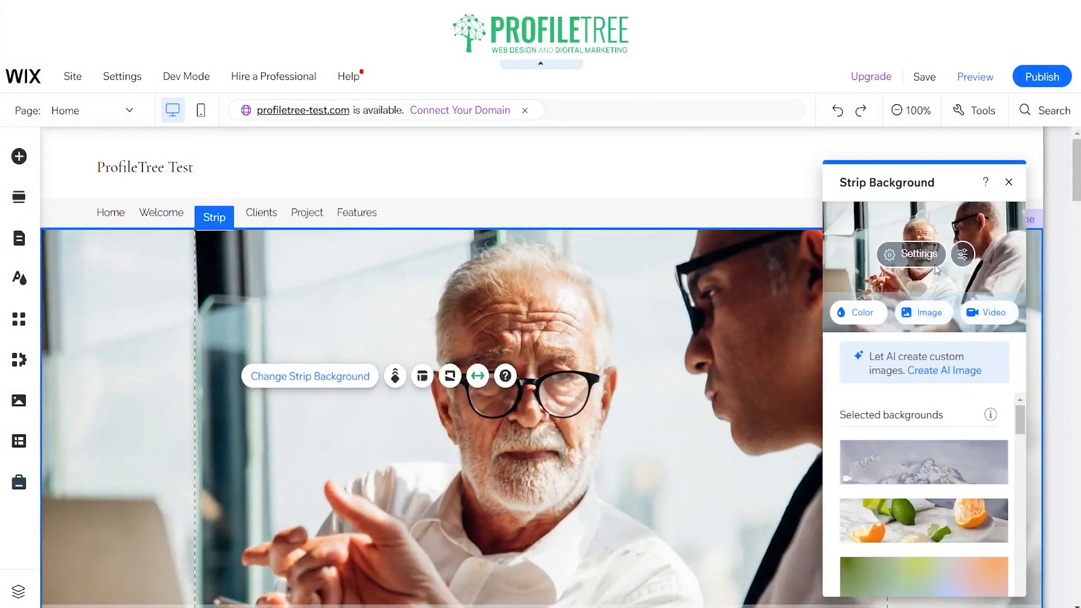
pyautogui.click(928, 315)
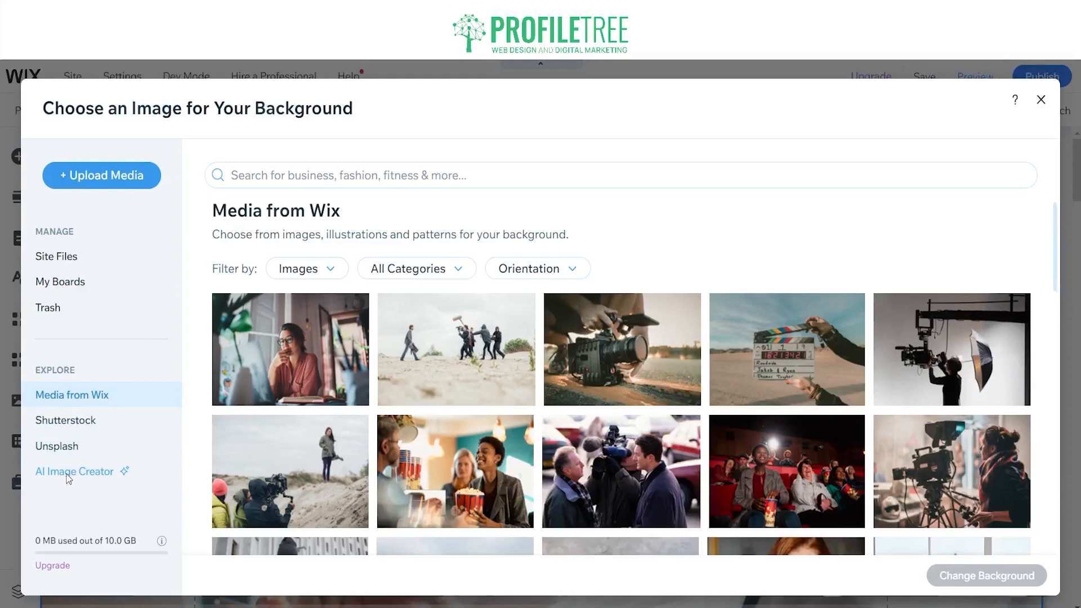
pyautogui.click(68, 476)
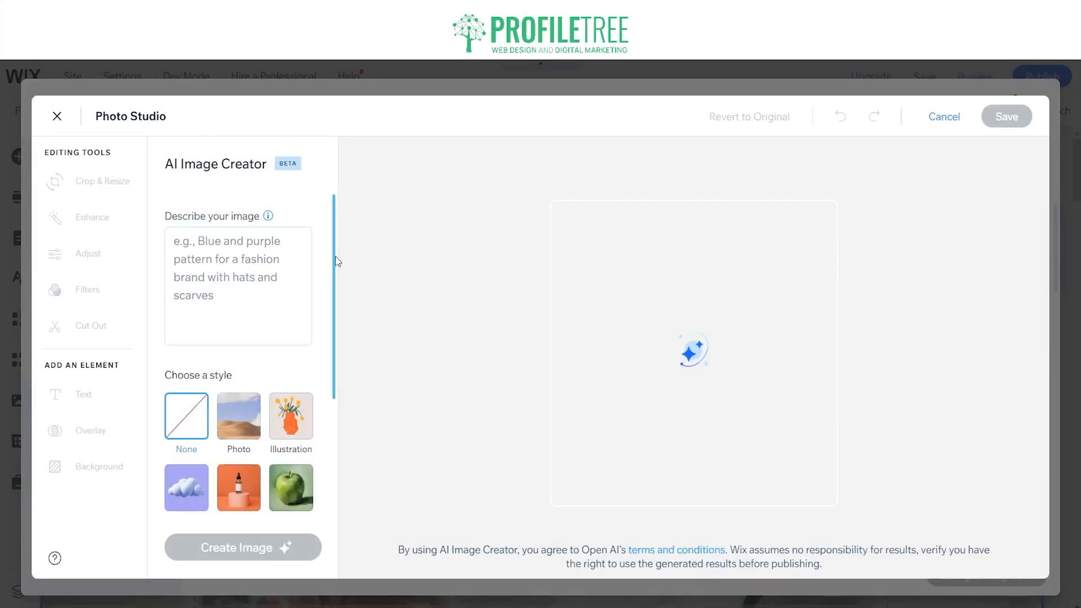
# Generate an AI image from the description "Can you create an image based on food in a restaurant".
pyautogui.click(257, 255)
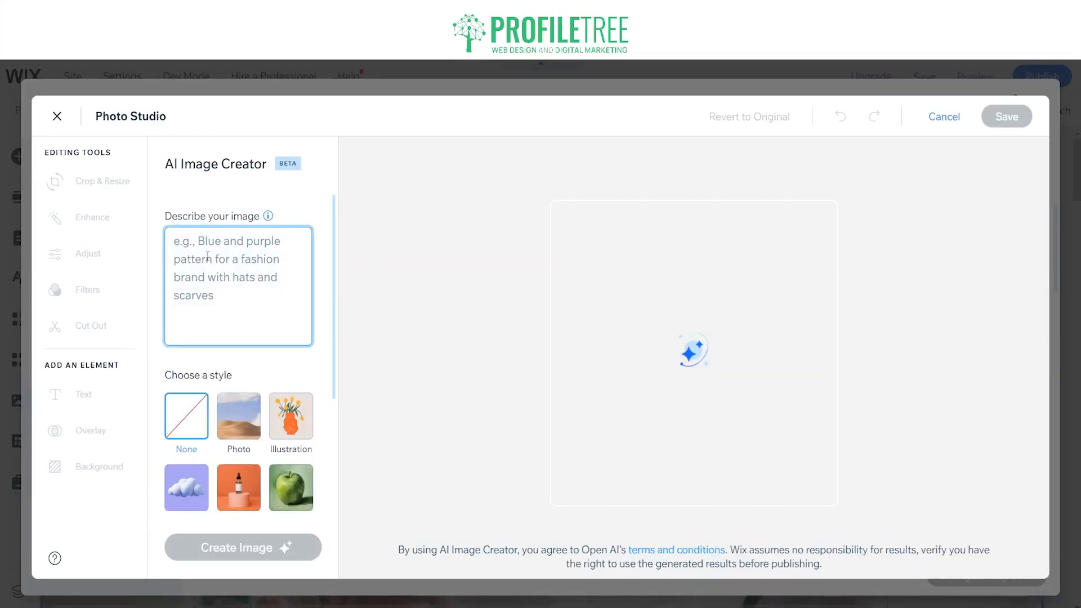
pyautogui.write('Can you c')
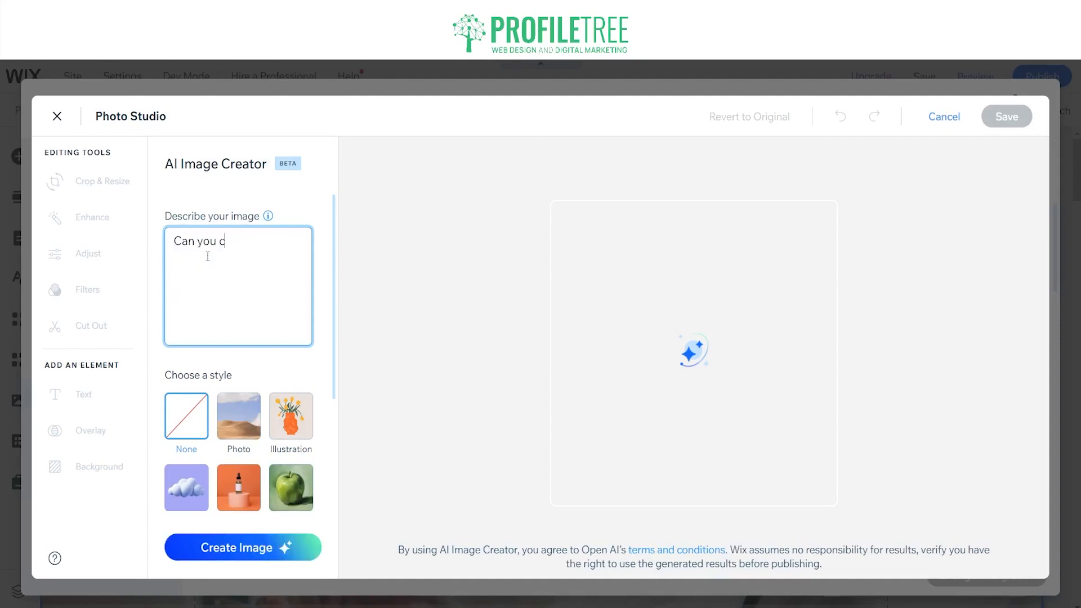
pyautogui.write('reate an image based')
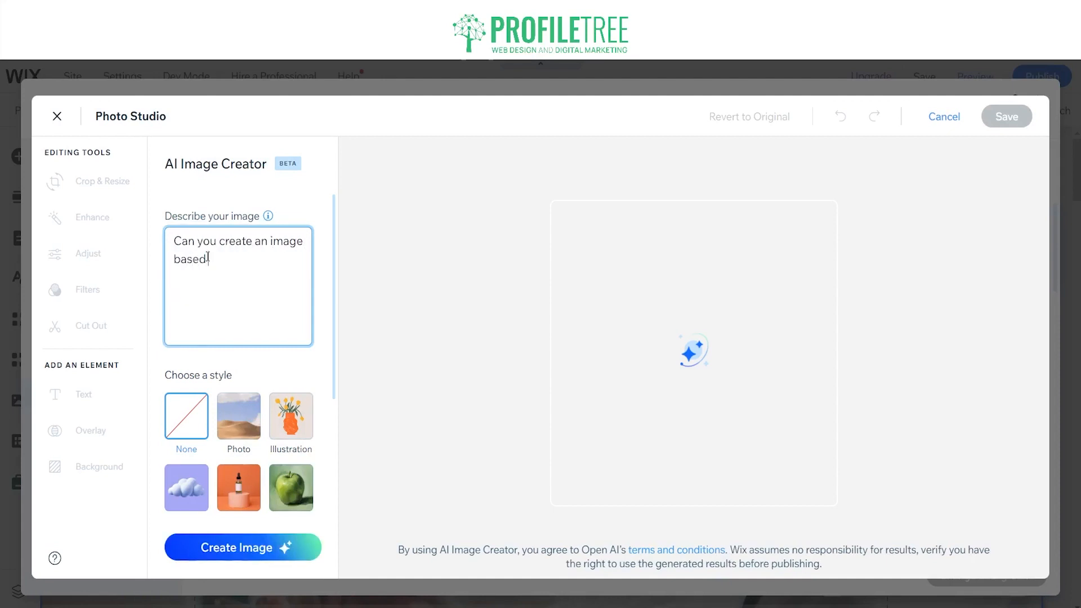
pyautogui.write(' on food in a resturant')
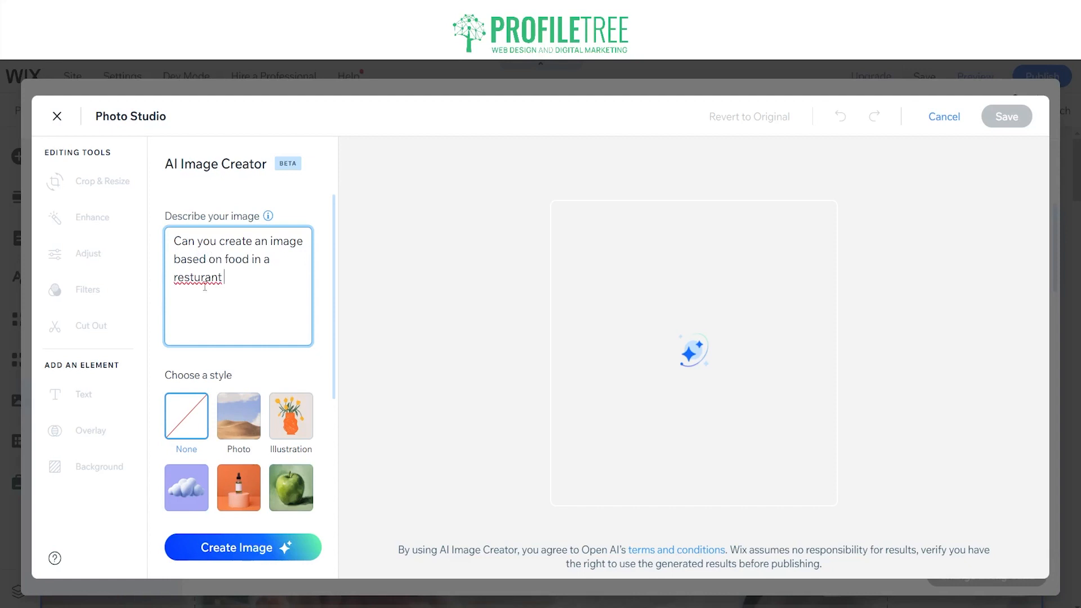
pyautogui.rightClick(205, 288)
pyautogui.click(242, 299)
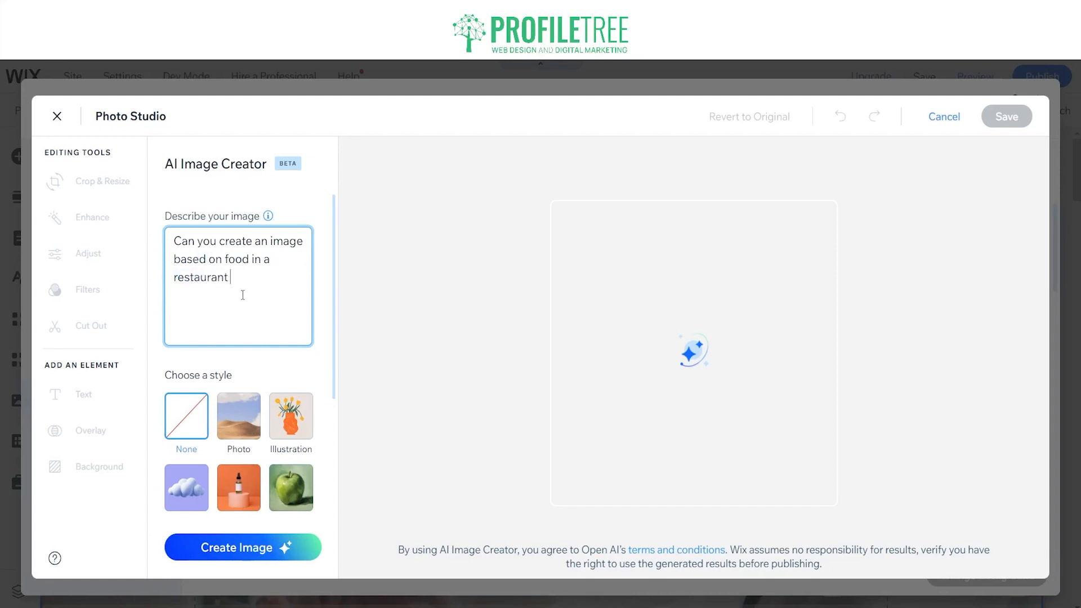
pyautogui.click(287, 541)
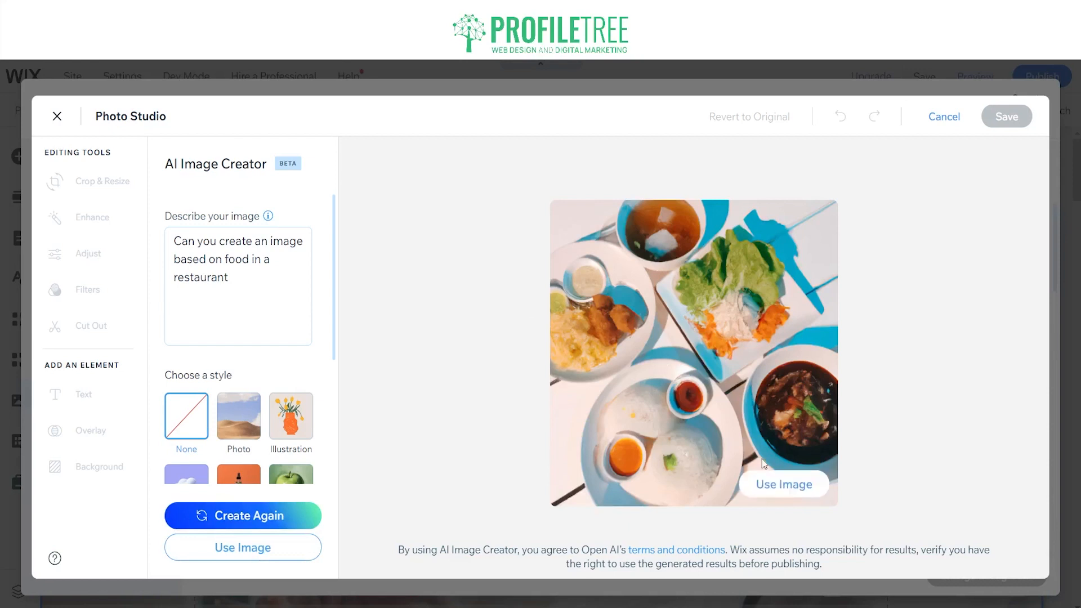
# Save the generated food image uncropped to the site files and apply it as the Welcome strip's background.
pyautogui.click(774, 483)
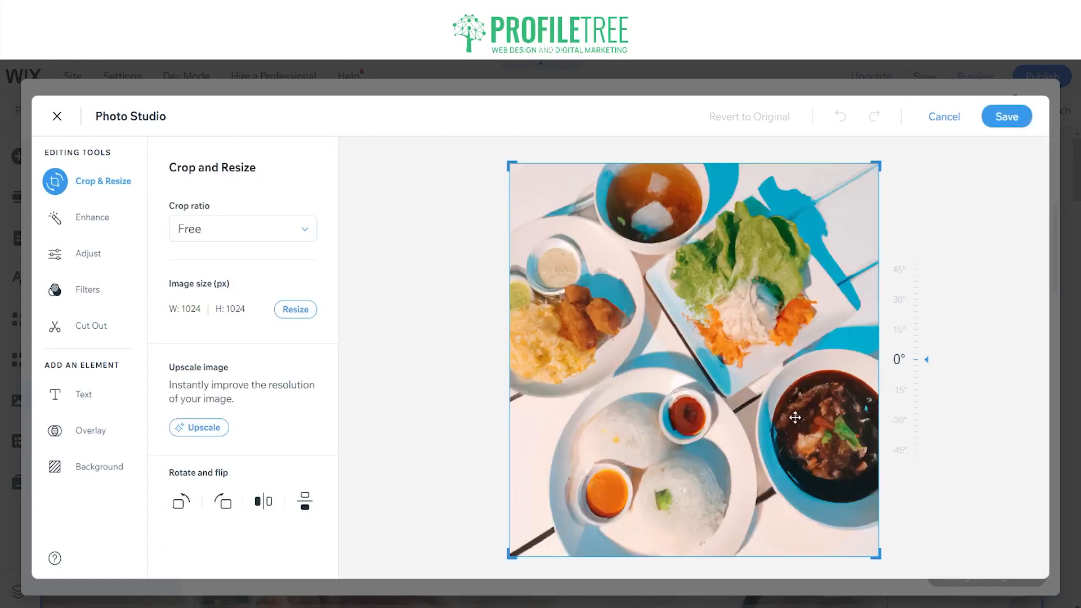
pyautogui.click(992, 119)
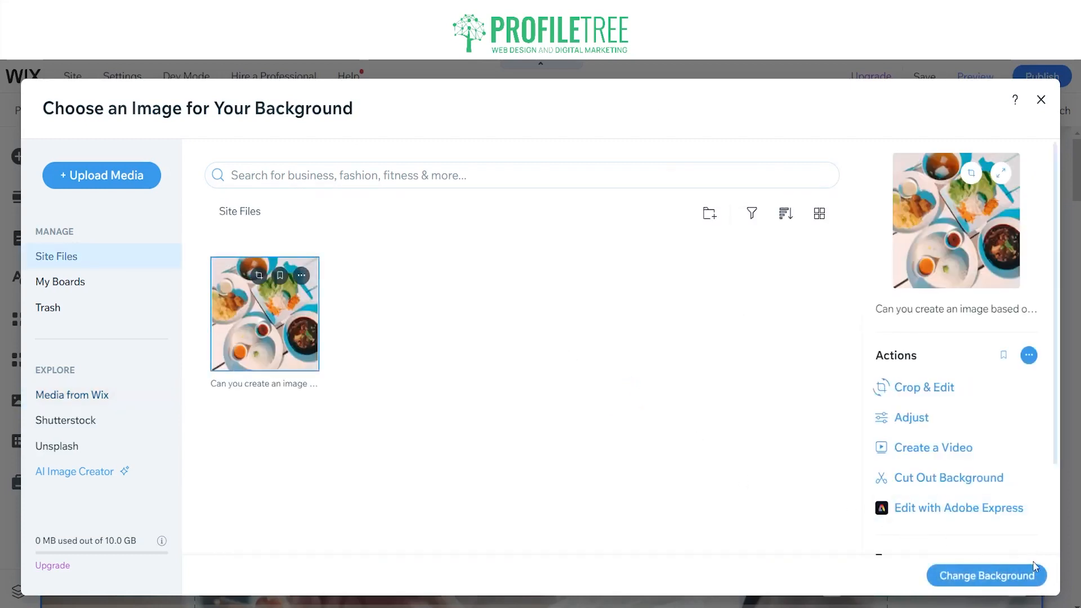
pyautogui.click(1008, 580)
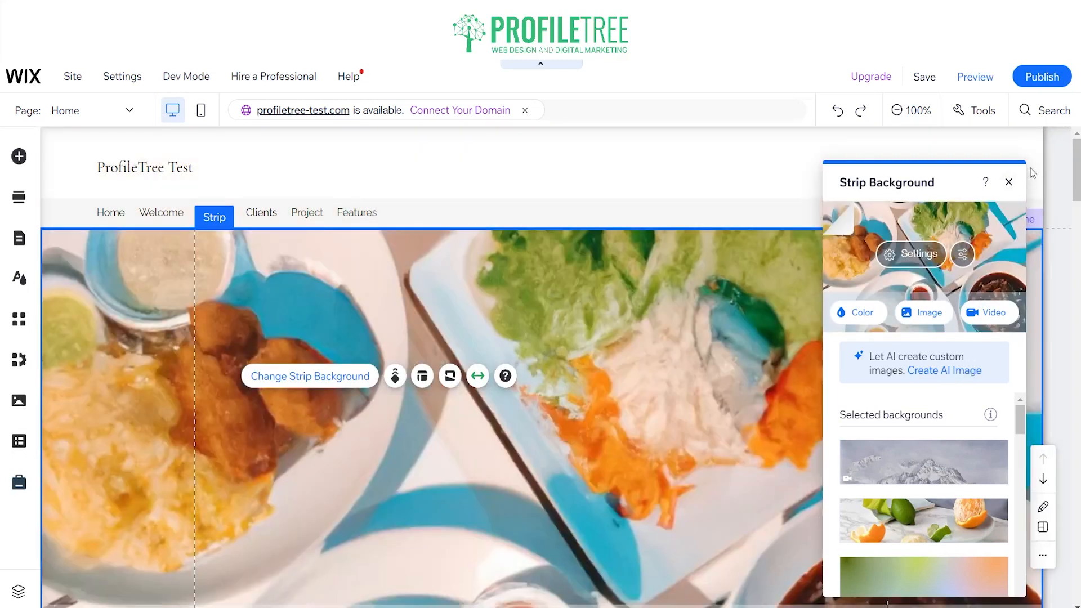
pyautogui.click(1009, 182)
# Review the homepage from the Welcome strip through the My Skill Set, service columns and Client List sections, plus the available elements to add.
pyautogui.scroll(-5, 566, 384)
pyautogui.scroll(4, 566, 384)
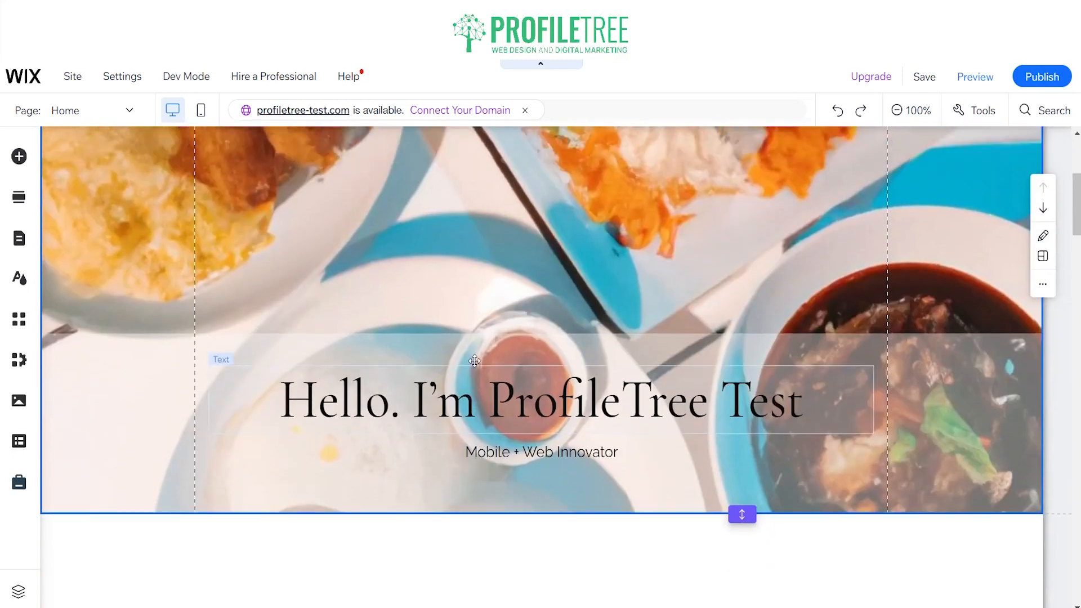
pyautogui.scroll(-3, 663, 378)
pyautogui.scroll(-2, 663, 377)
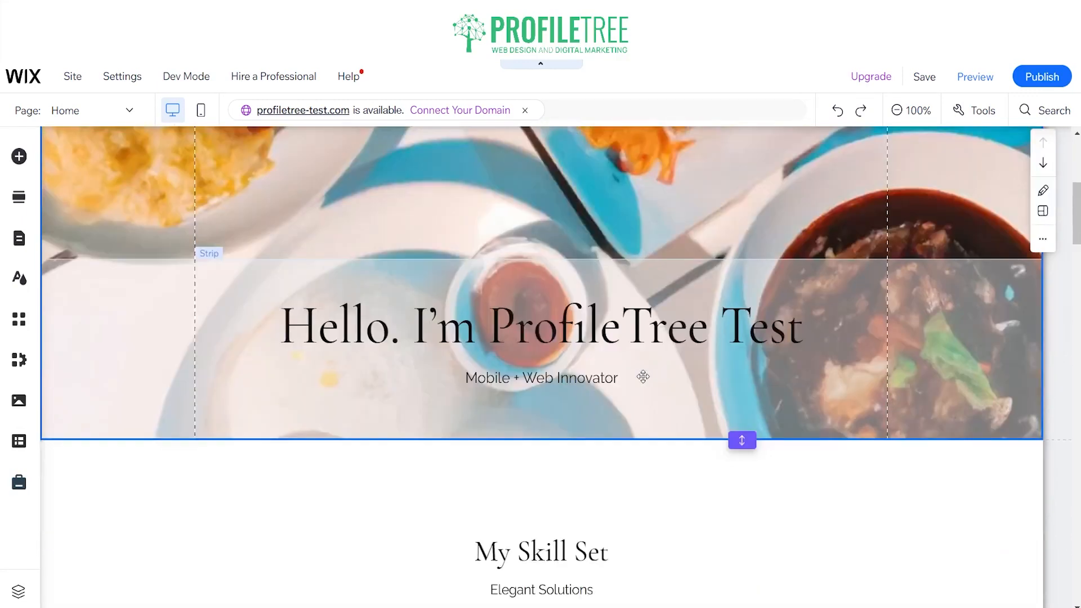
pyautogui.scroll(5, 644, 374)
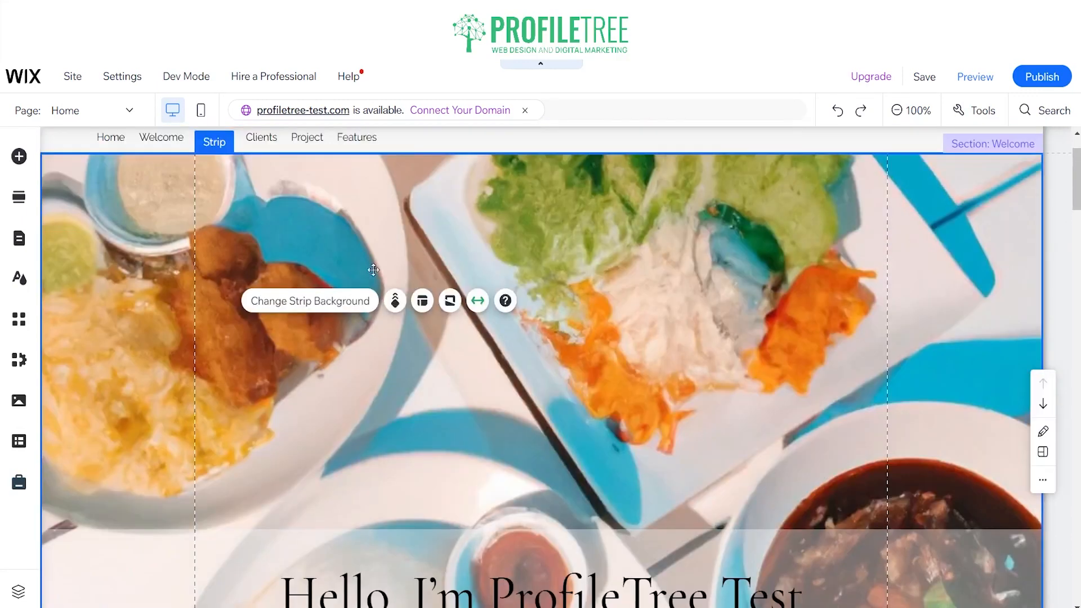
pyautogui.click(20, 158)
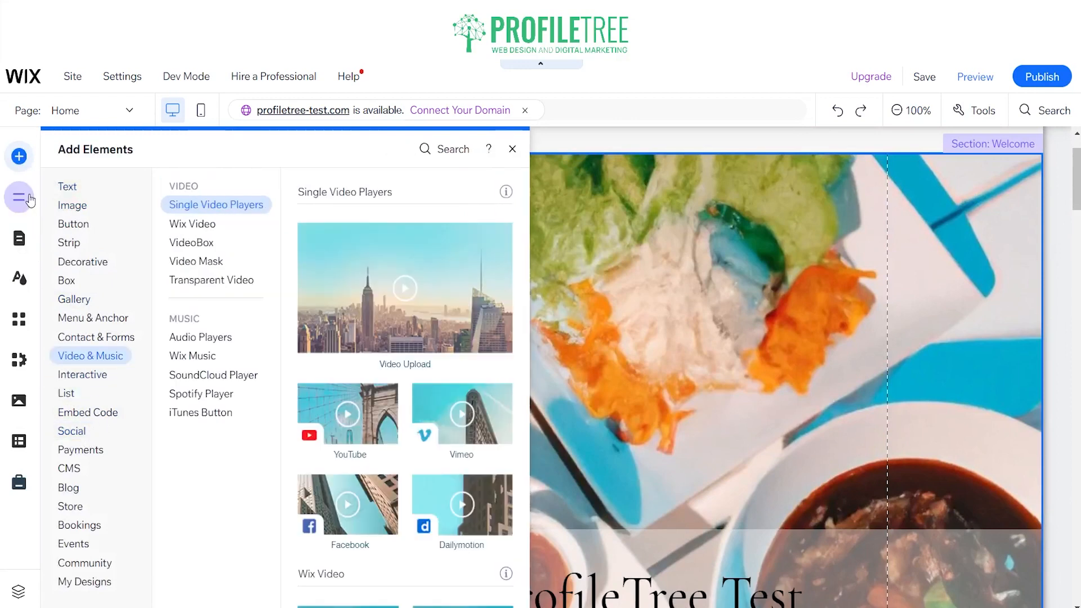
pyautogui.click(788, 378)
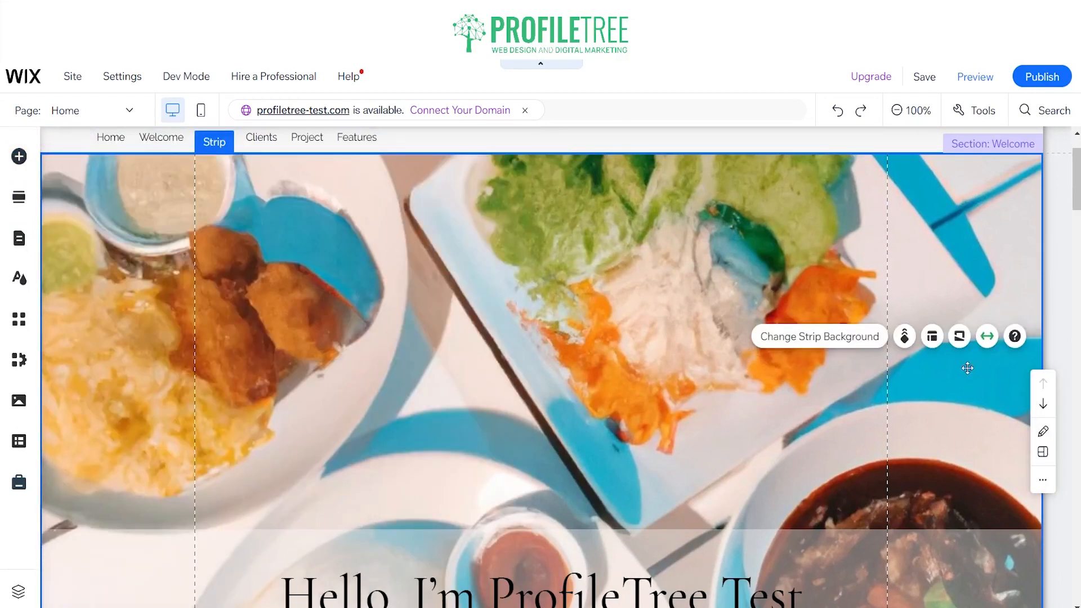
pyautogui.scroll(-6, 968, 368)
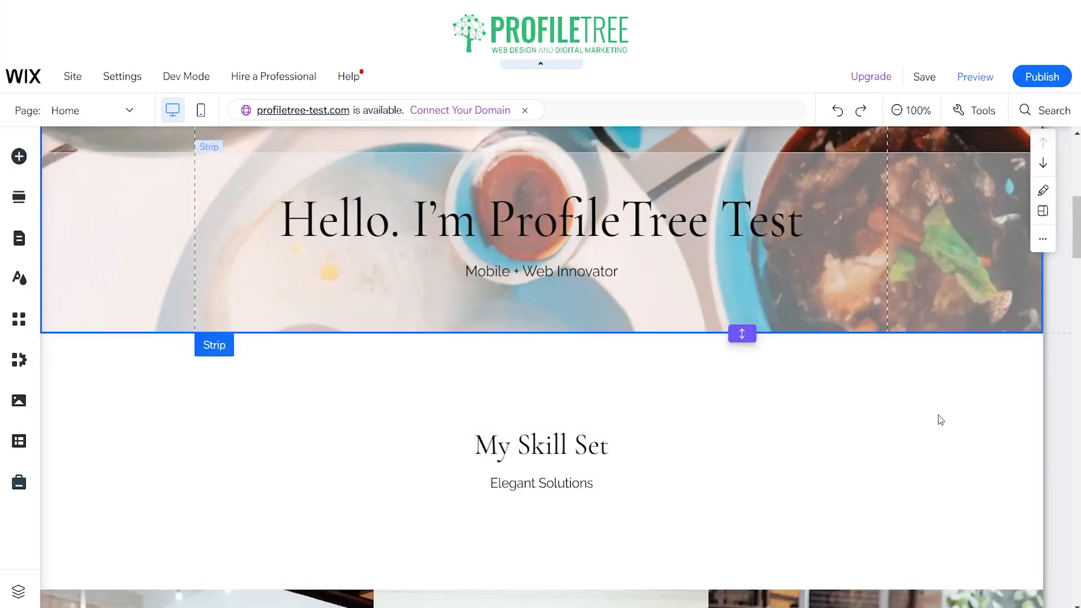
pyautogui.scroll(-8, 666, 331)
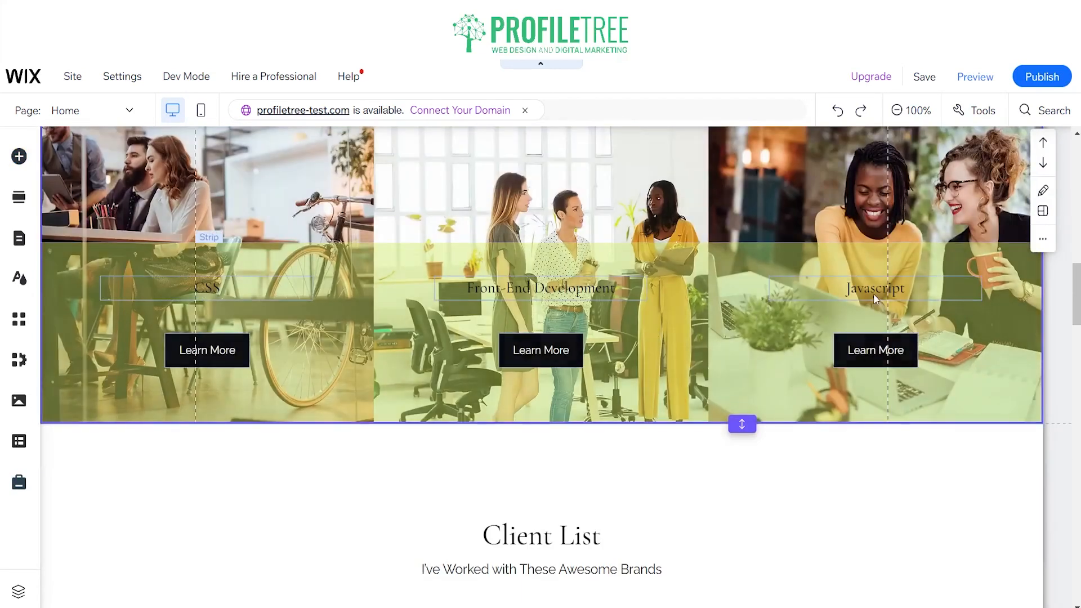
pyautogui.click(244, 289)
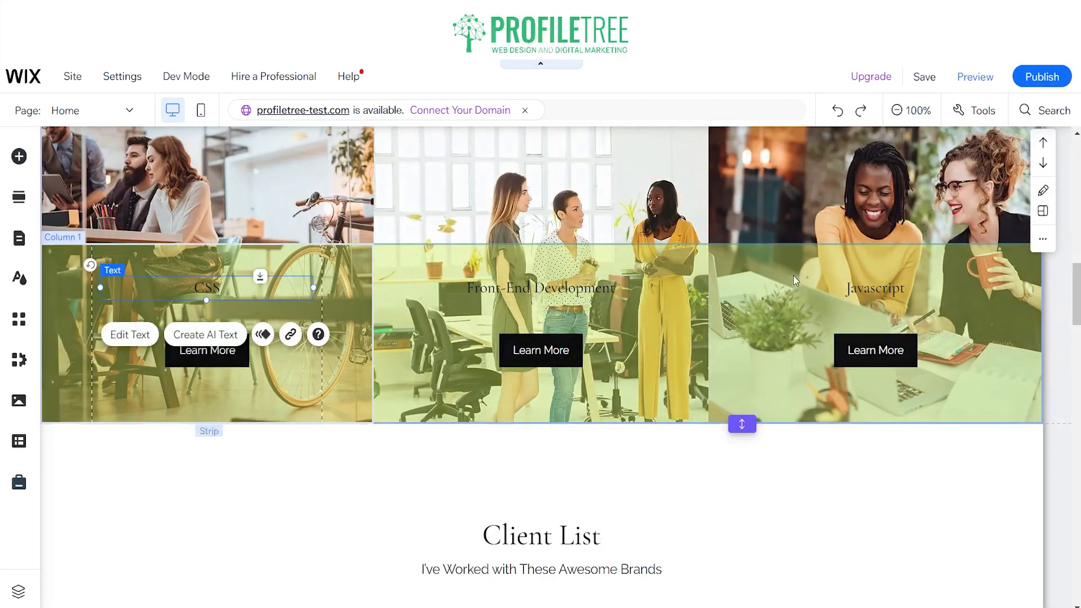
pyautogui.scroll(-8, 592, 214)
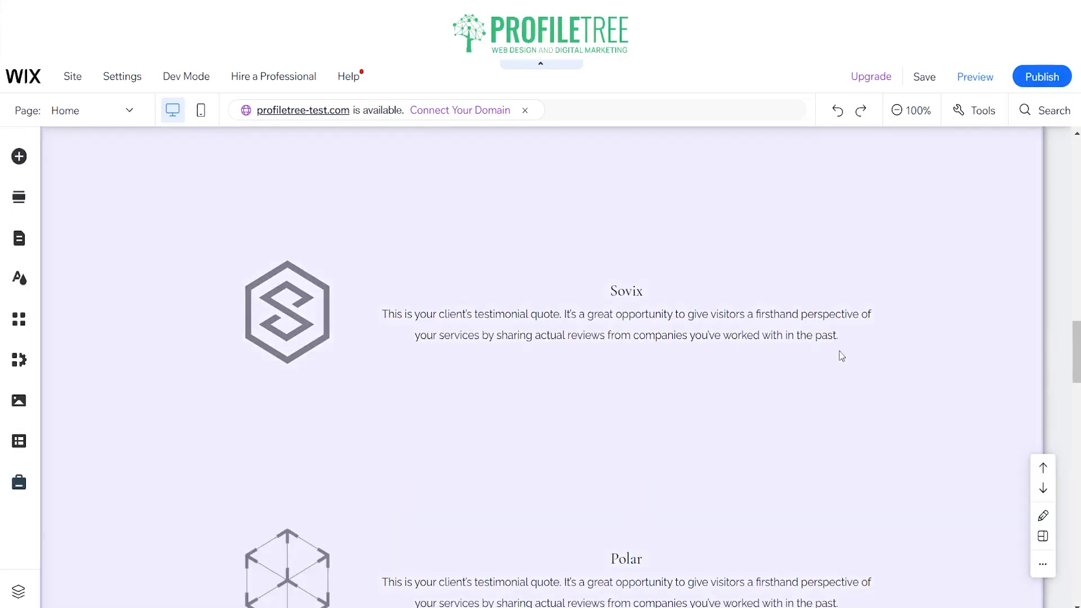
pyautogui.scroll(15, 841, 356)
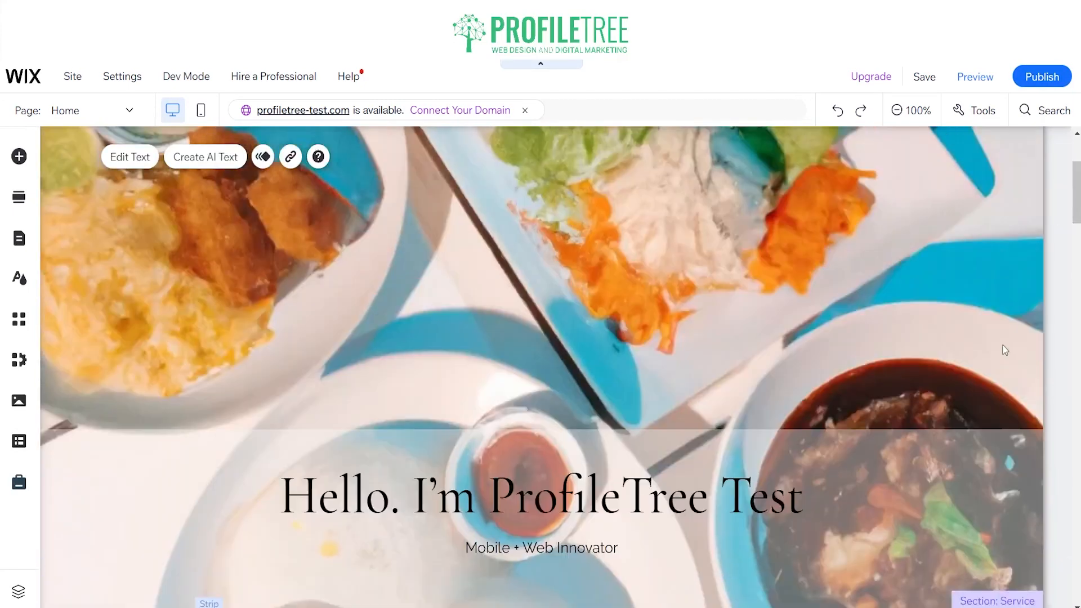
pyautogui.scroll(4, 1003, 348)
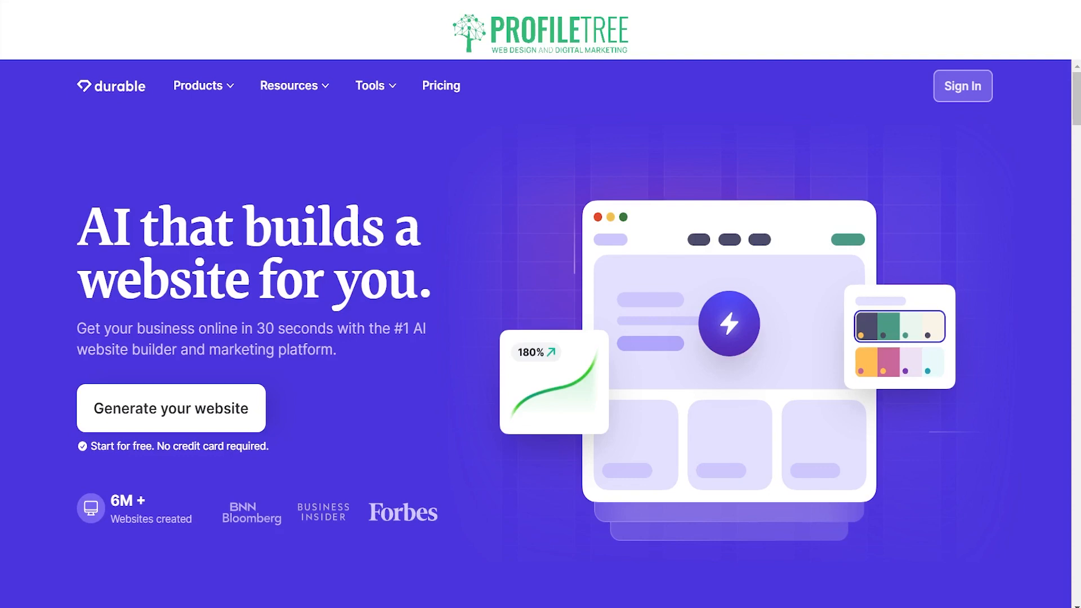
# Look over the Durable home page, from the "30 seconds" claim to the AI-powered website editor section.
pyautogui.moveTo(256, 328); pyautogui.dragTo(345, 331)
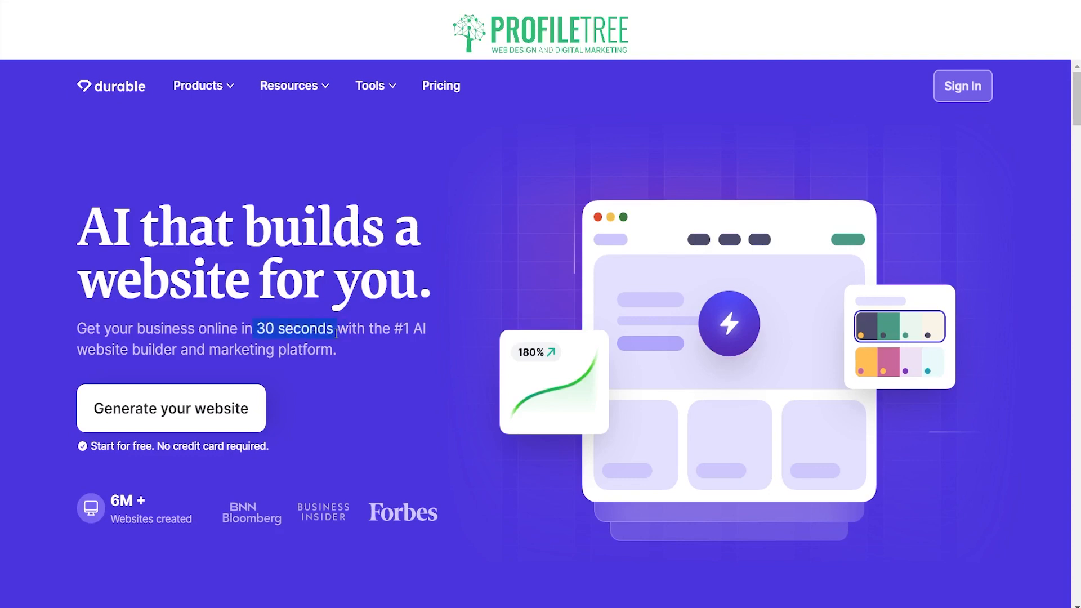
pyautogui.click(388, 406)
pyautogui.scroll(-15, 417, 411)
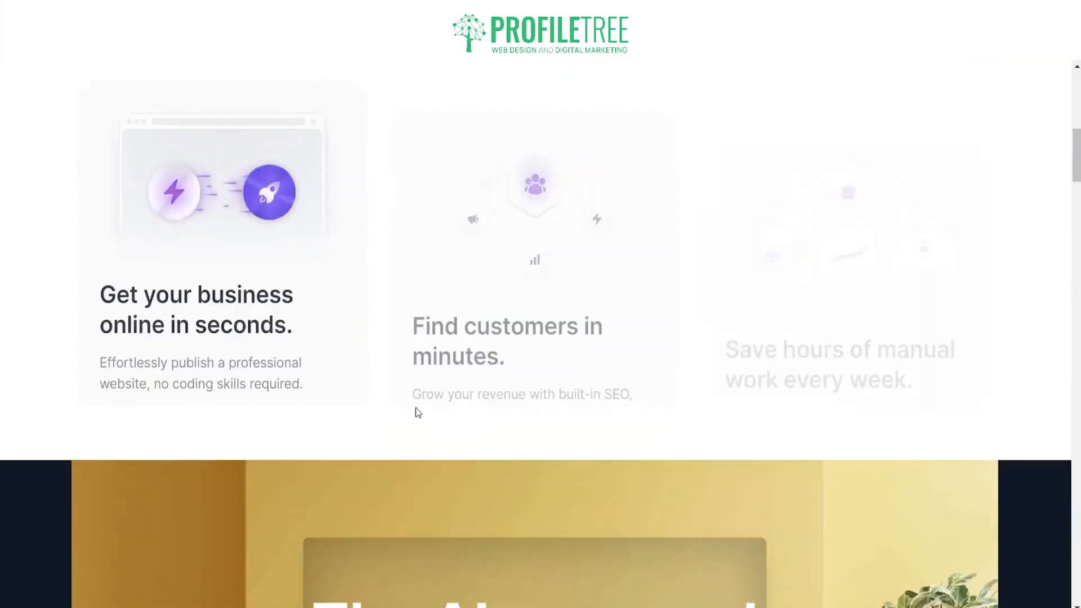
pyautogui.scroll(-5, 413, 407)
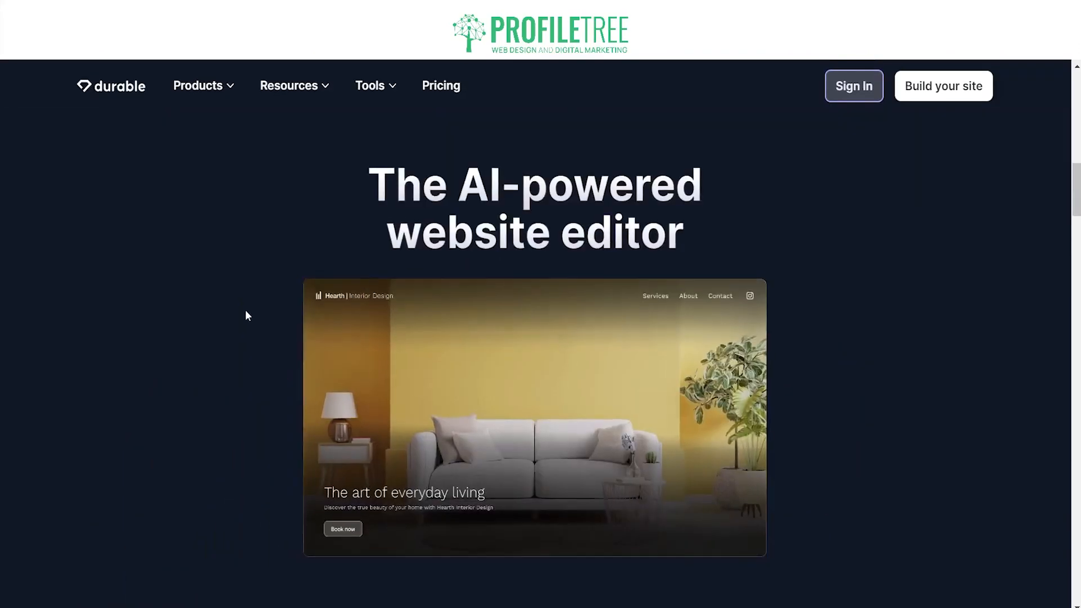
# Open Durable's pricing page and examine the Free, Starter, Business and Mogul plans.
pyautogui.click(457, 89)
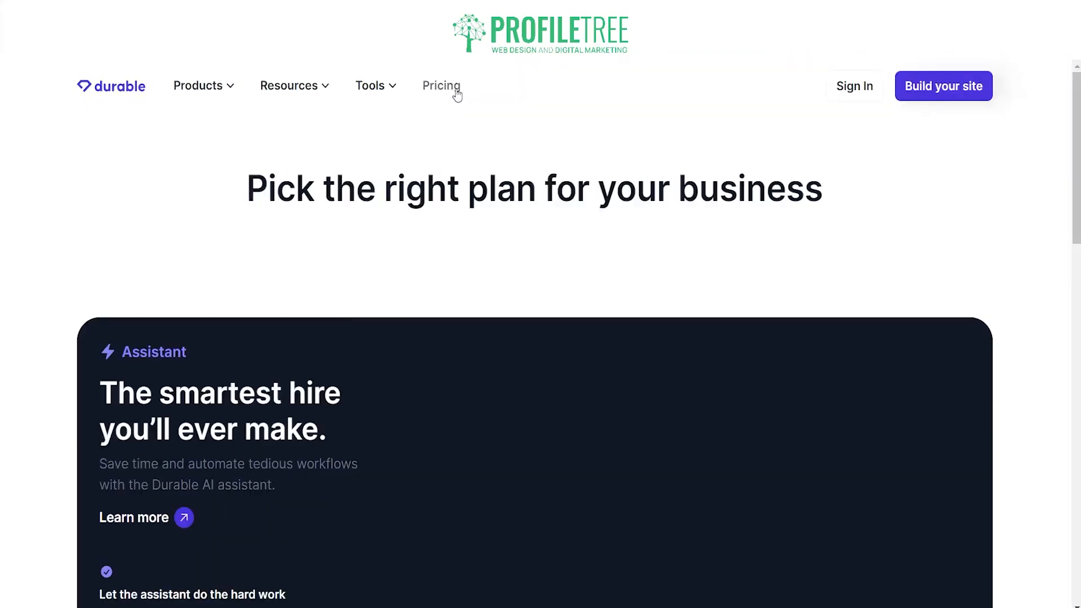
pyautogui.scroll(-6, 381, 221)
pyautogui.scroll(4, 600, 209)
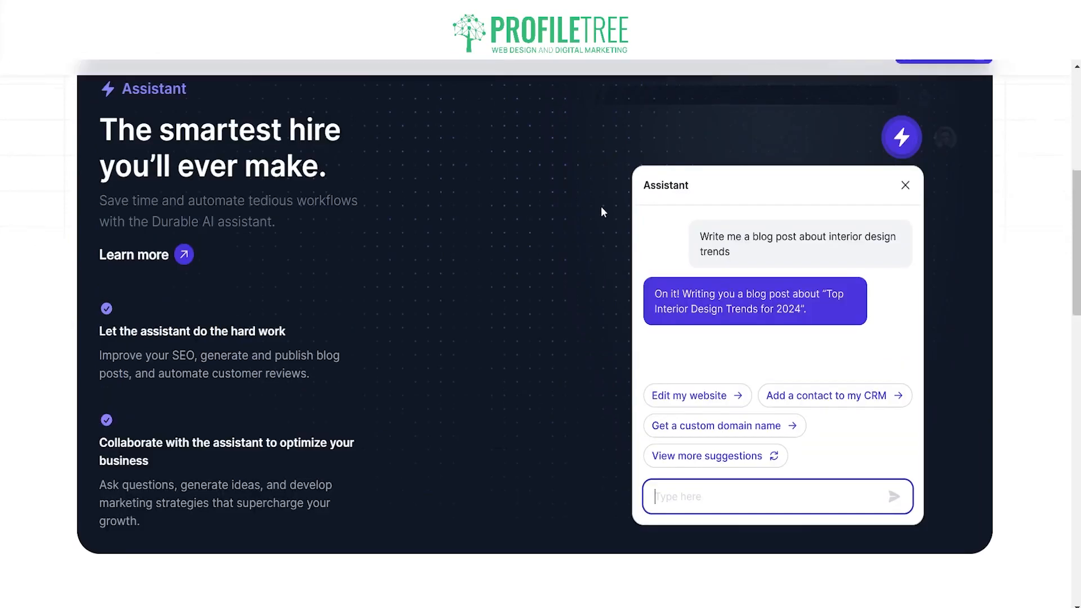
pyautogui.scroll(-15, 595, 217)
pyautogui.scroll(16, 582, 217)
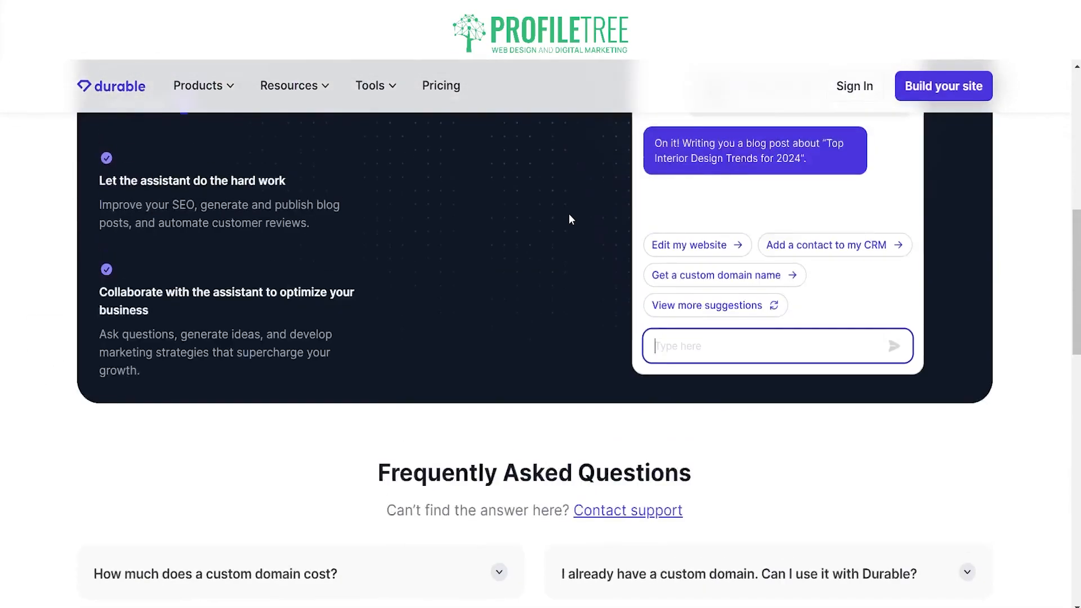
pyautogui.scroll(2, 454, 92)
pyautogui.scroll(-3, 519, 241)
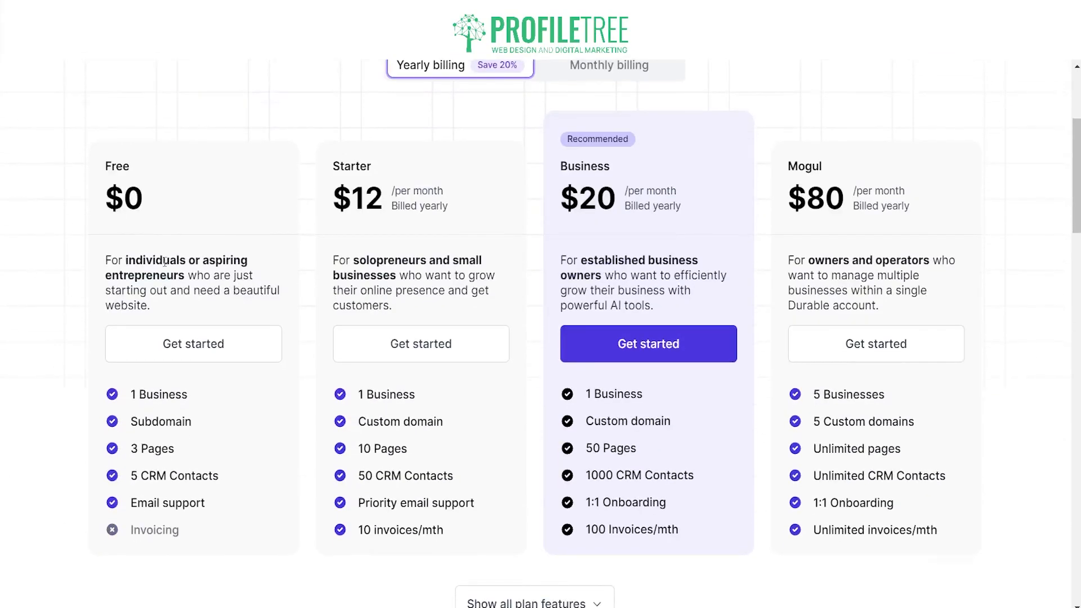
pyautogui.scroll(3, 105, 338)
pyautogui.scroll(-3, 118, 352)
pyautogui.scroll(4, 454, 343)
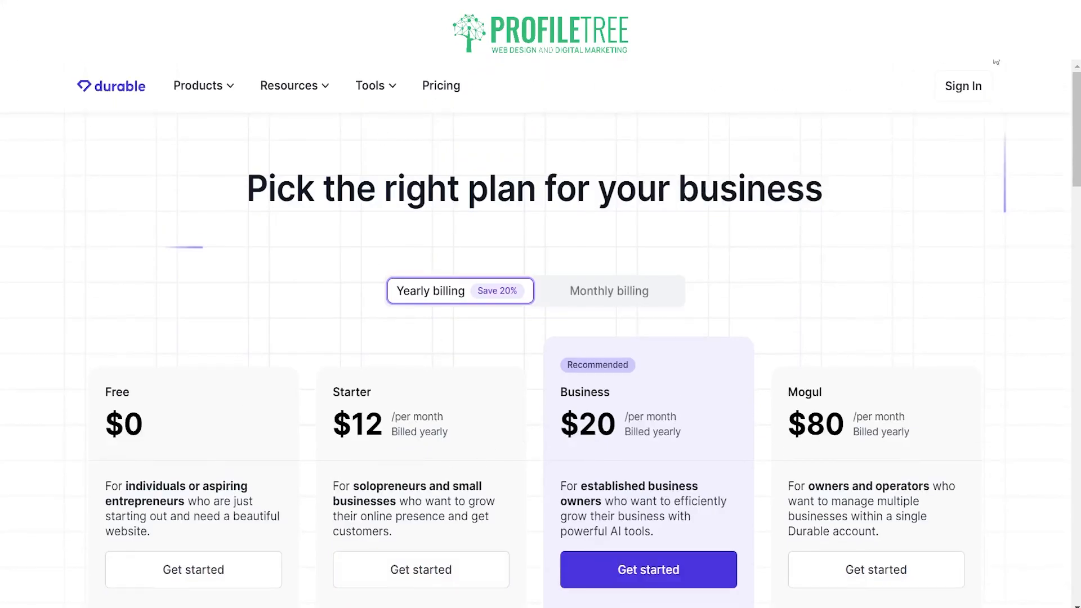
# Start generating a website from the Durable home page and set the business type to Food.
pyautogui.click(135, 89)
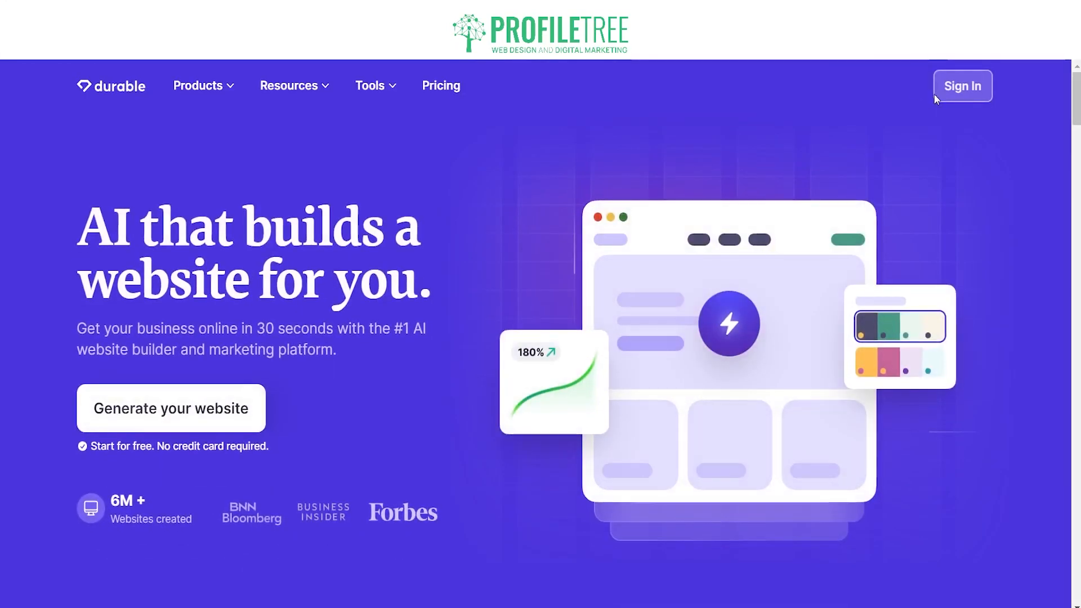
pyautogui.click(211, 400)
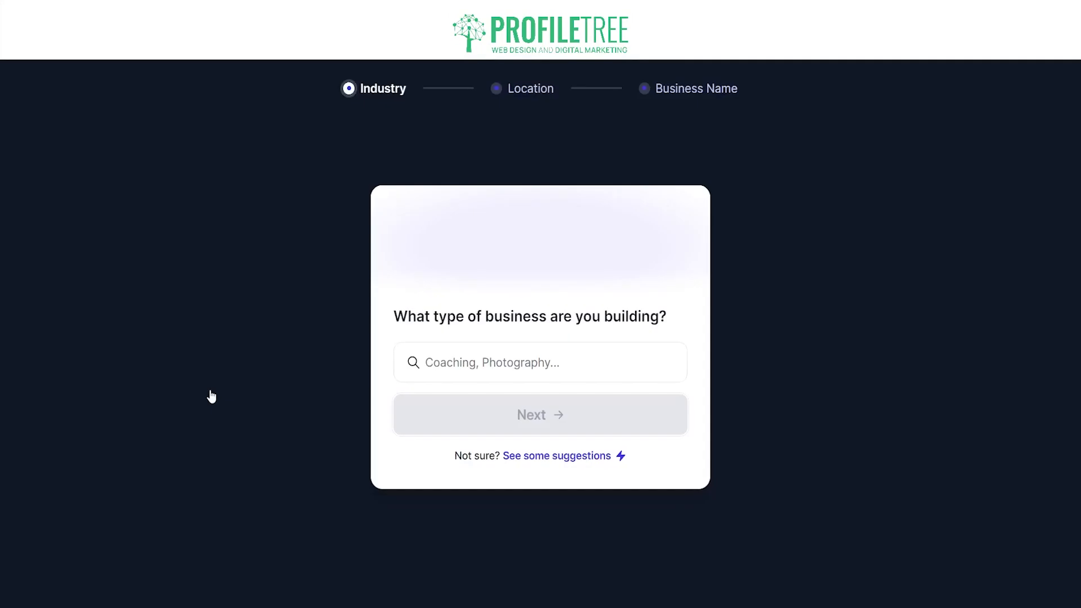
pyautogui.click(442, 367)
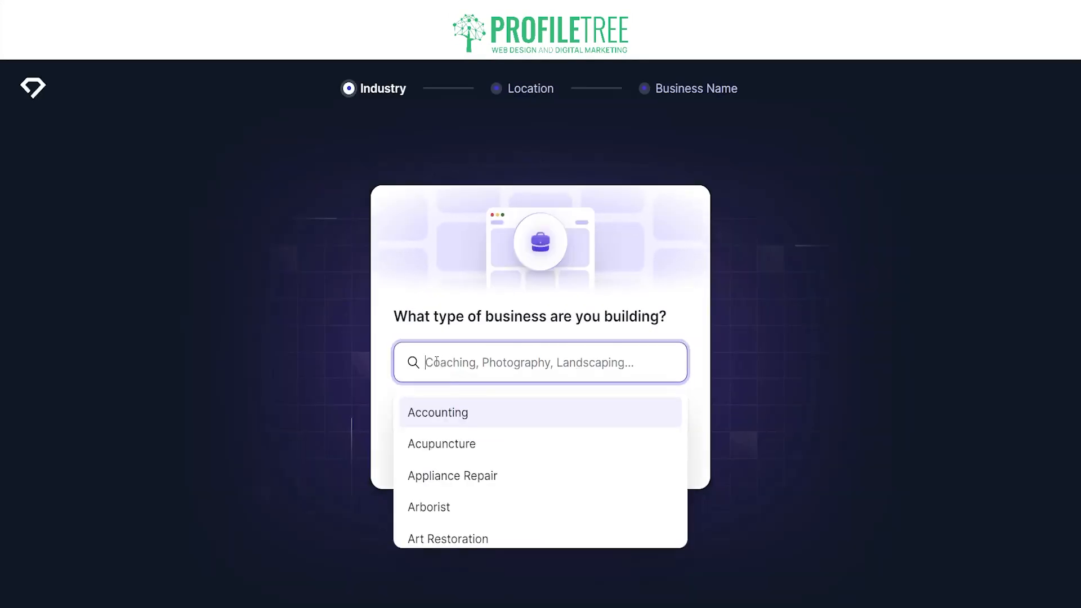
pyautogui.write('Food in')
pyautogui.press('BackSpace')
pyautogui.press('BackSpace')
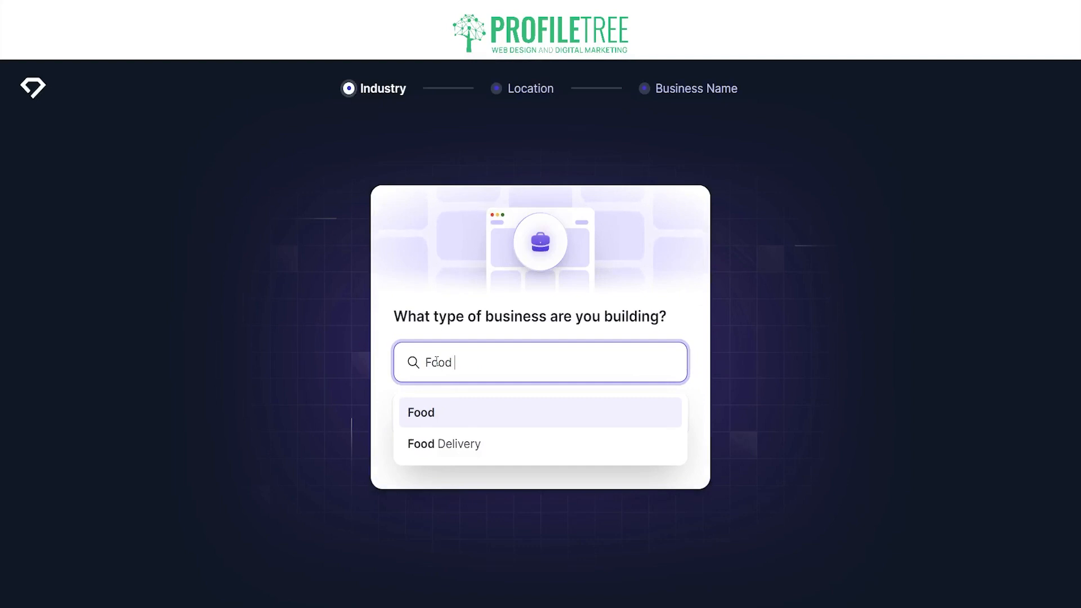
pyautogui.click(445, 407)
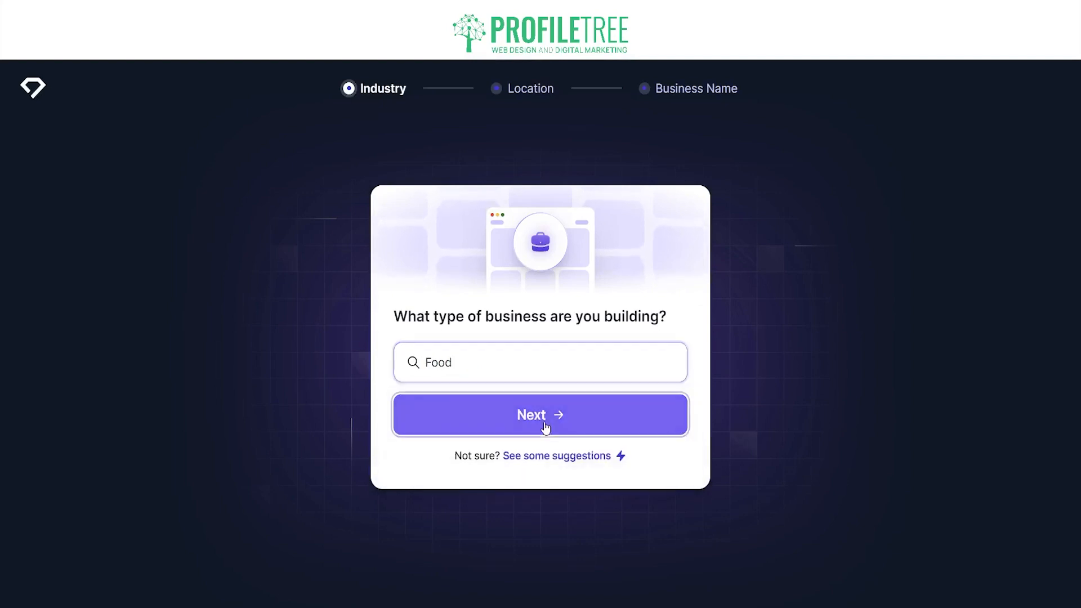
pyautogui.click(545, 429)
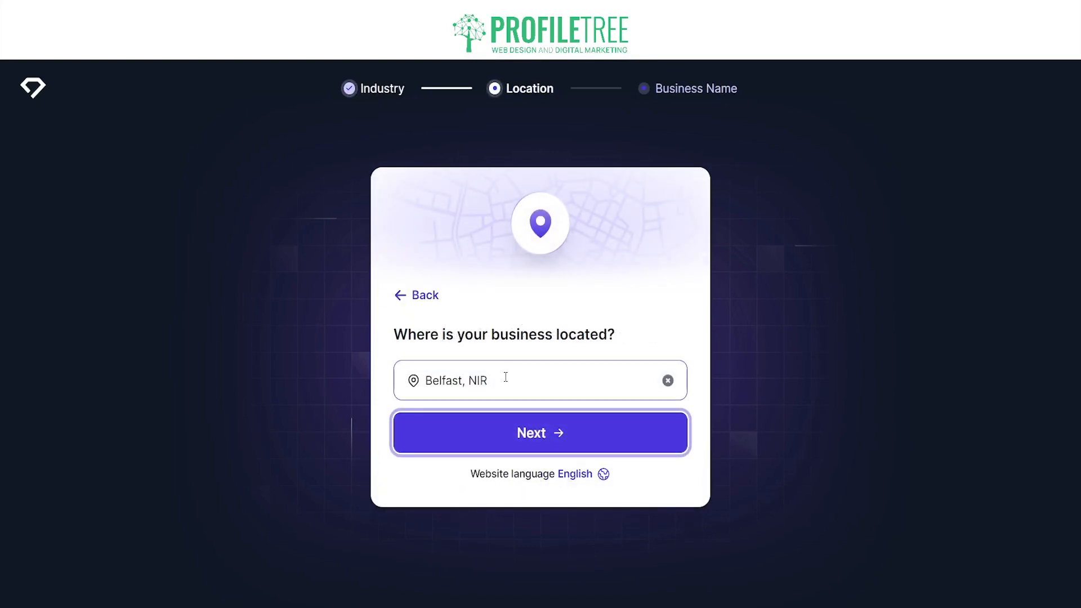
# Accept Belfast, NIR as the location and generate the website with the business name "Amazing Food and Drink".
pyautogui.click(536, 433)
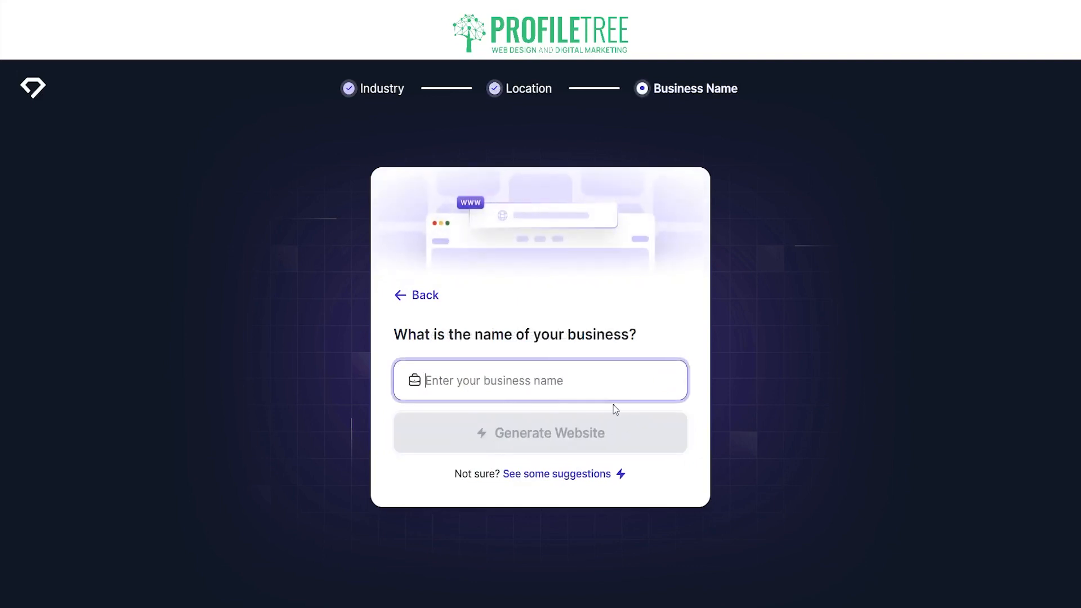
pyautogui.write('Amazinfg')
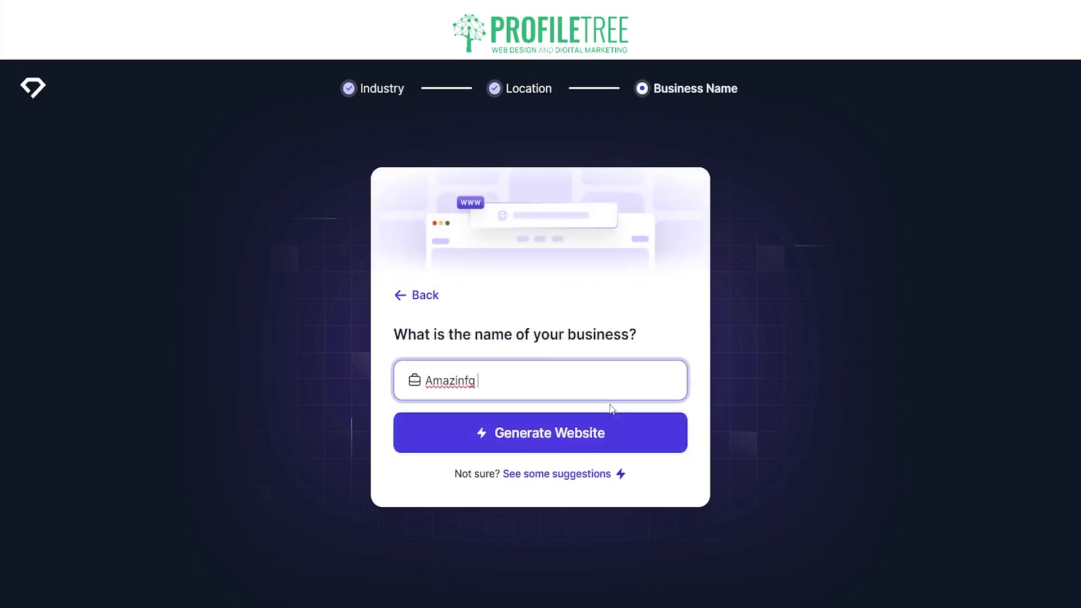
pyautogui.press('BackSpace')
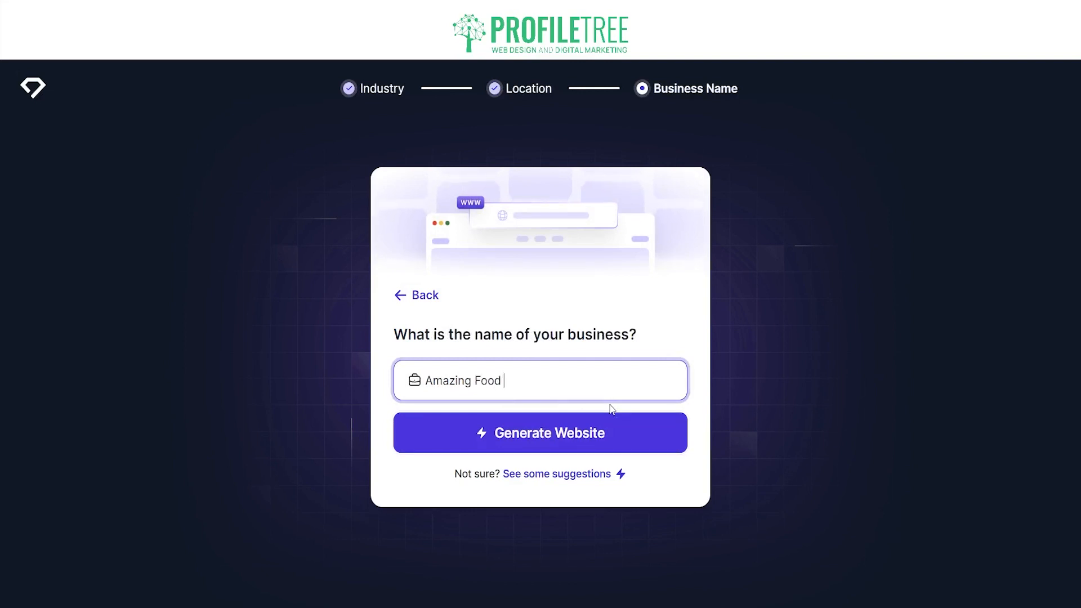
pyautogui.write('Food and Dri')
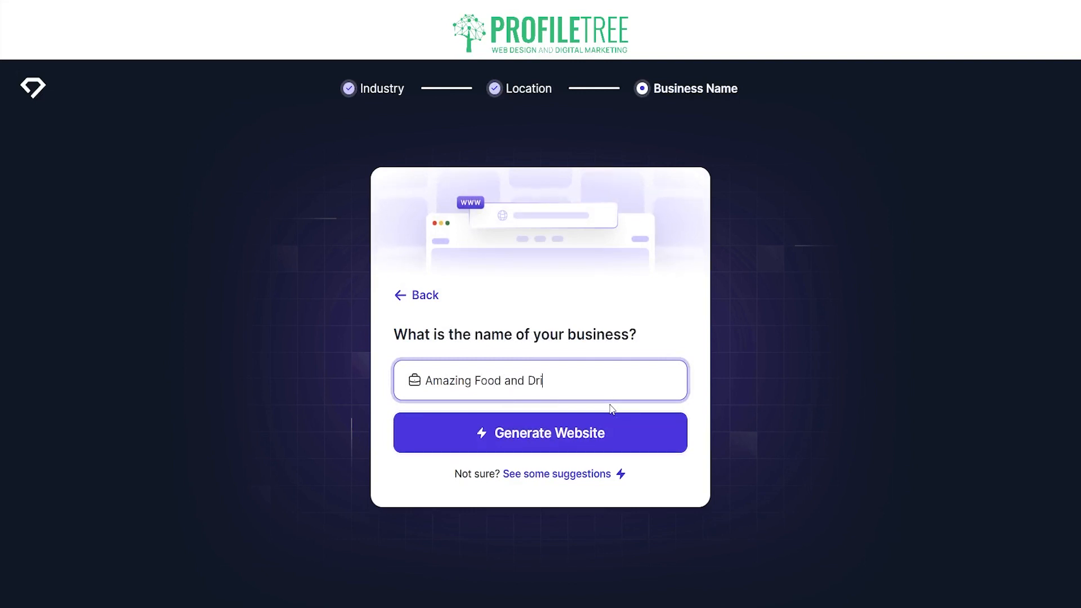
pyautogui.write('nk')
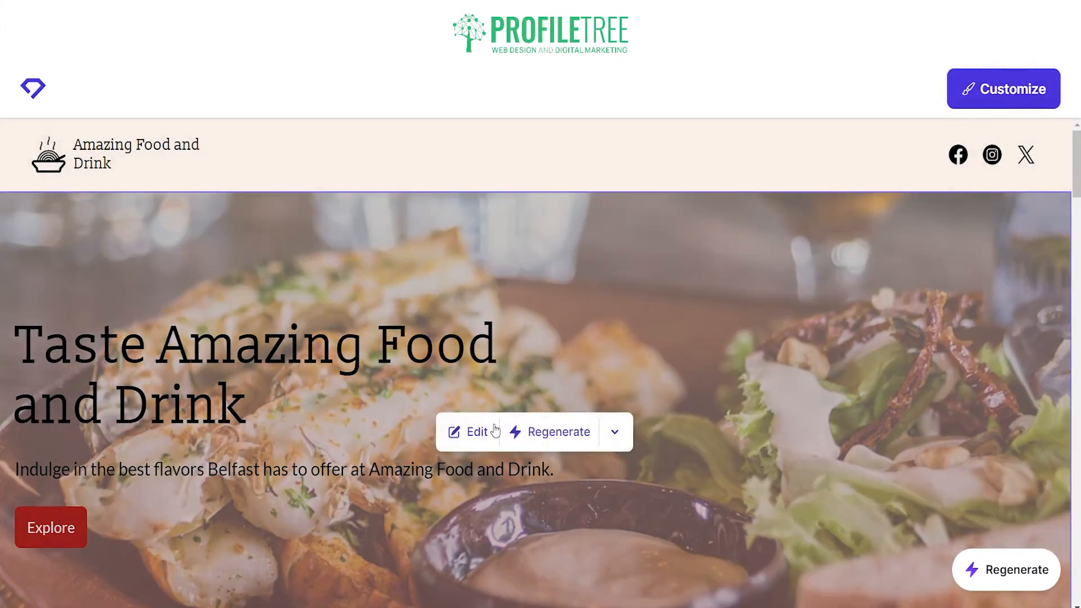
# Dismiss the sign-up form raised by editing the hero section, and regenerate that section instead.
pyautogui.click(478, 431)
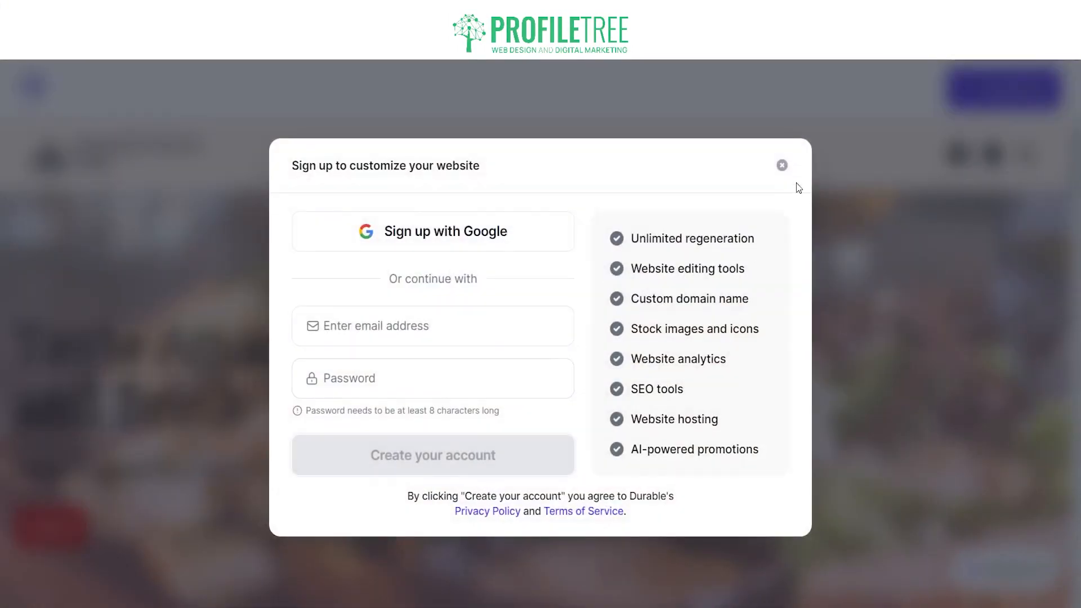
pyautogui.click(782, 165)
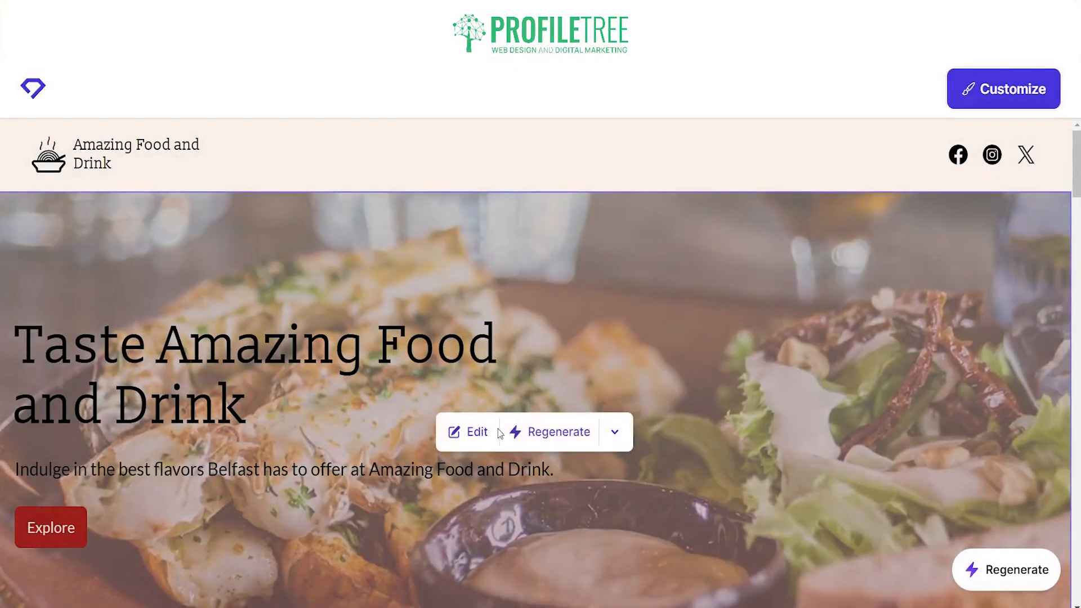
pyautogui.click(536, 434)
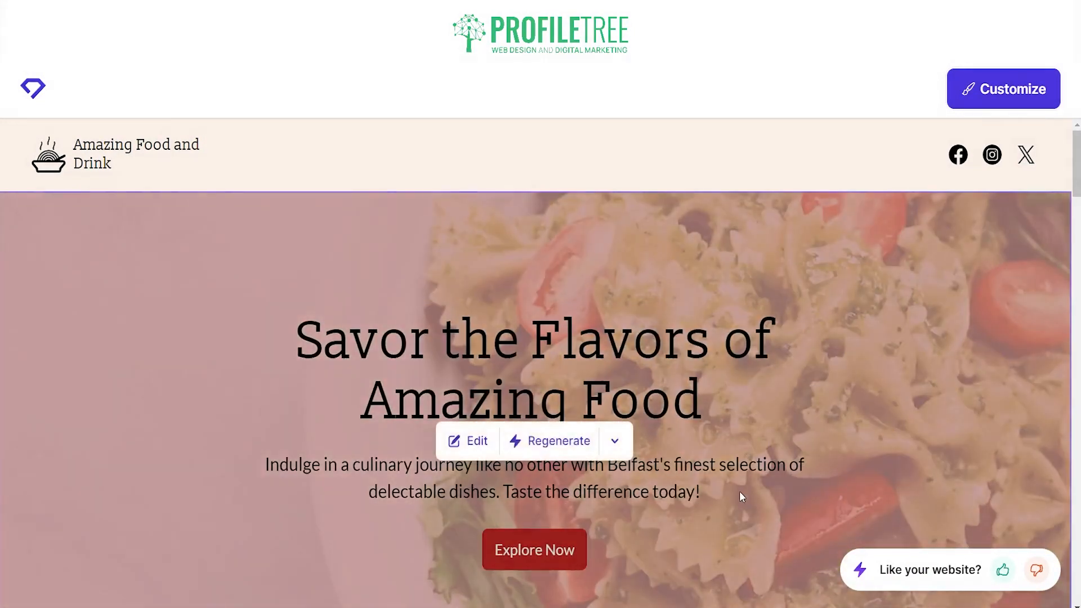
# Review the generated site's About us, Food Services, testimonial, Gallery, Location and Contact Us sections, dismissing the sign-up form.
pyautogui.scroll(-2, 726, 496)
pyautogui.scroll(-10, 571, 475)
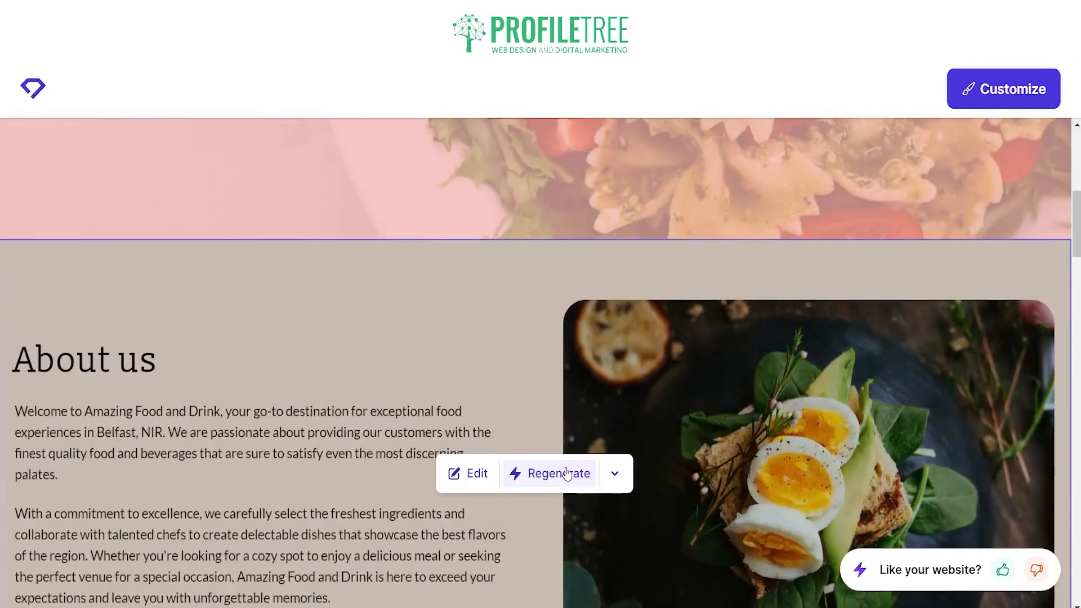
pyautogui.scroll(-5, 450, 309)
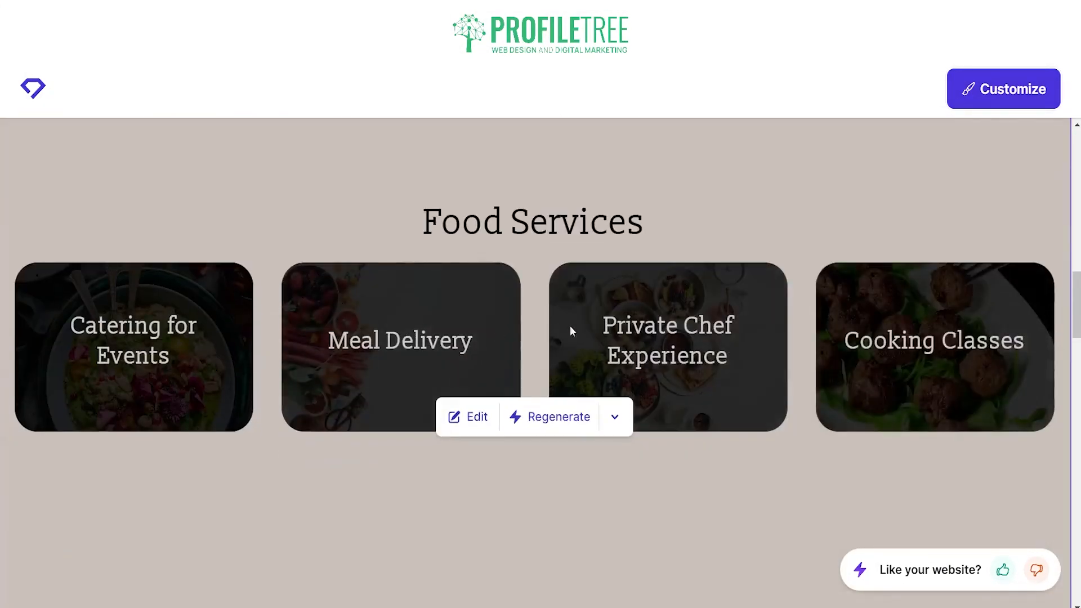
pyautogui.scroll(10, 585, 383)
pyautogui.scroll(-15, 611, 449)
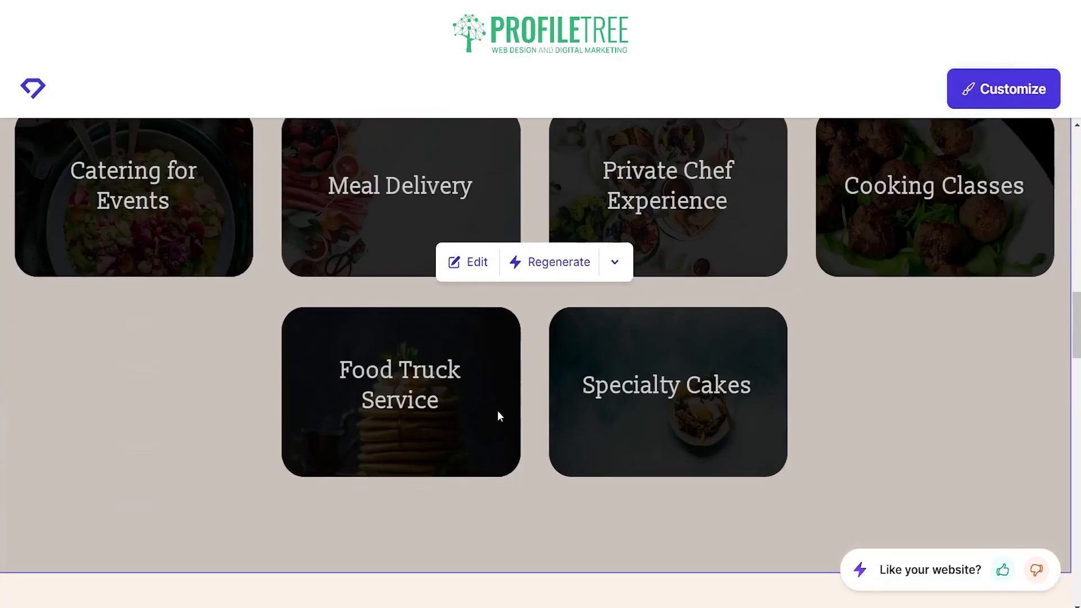
pyautogui.scroll(2, 275, 286)
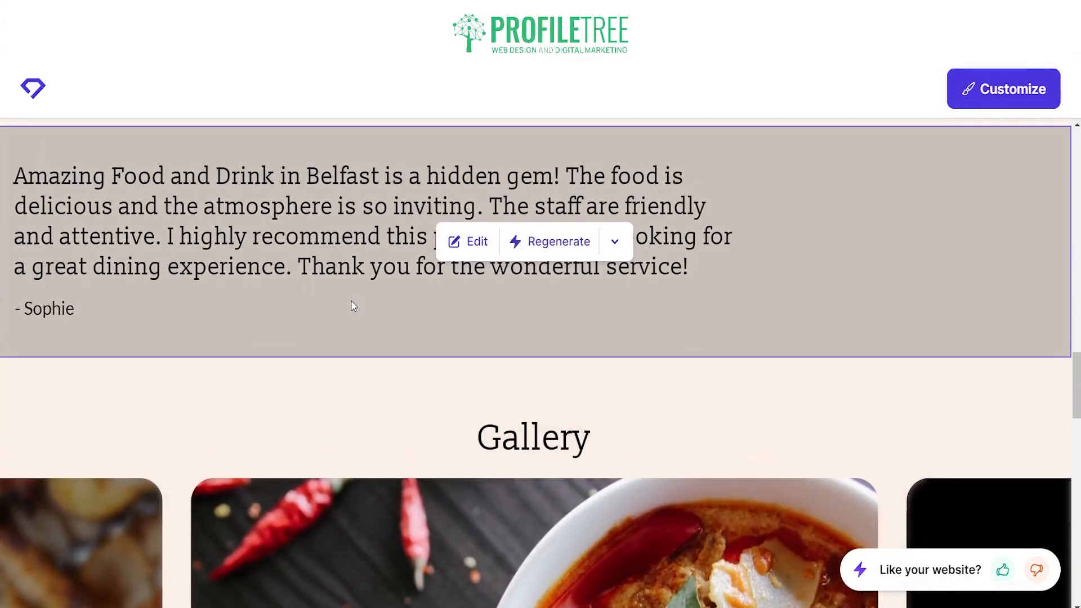
pyautogui.scroll(-10, 617, 366)
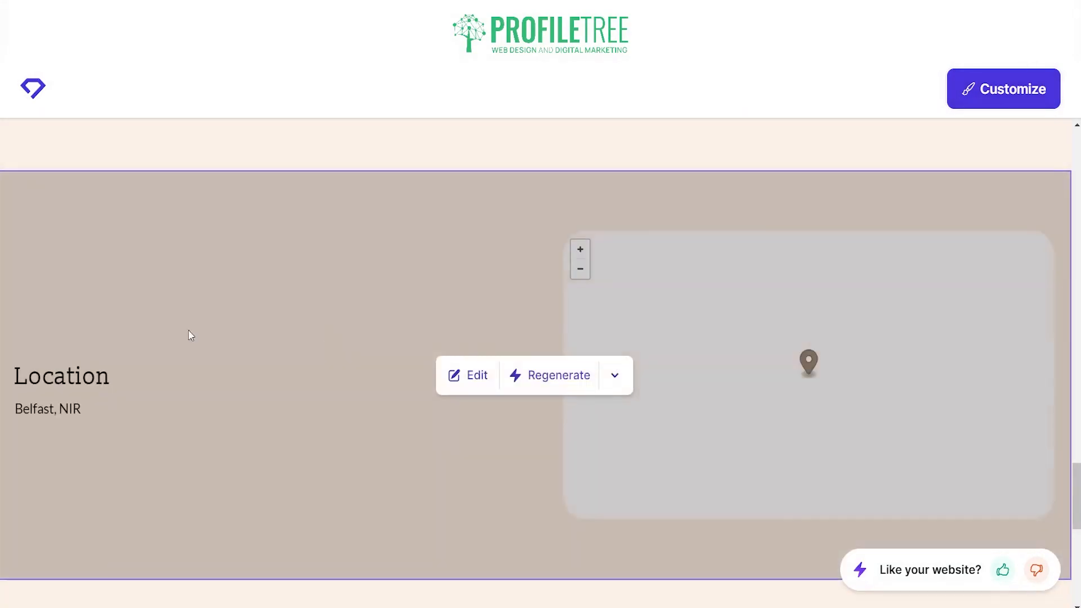
pyautogui.scroll(-8, 622, 307)
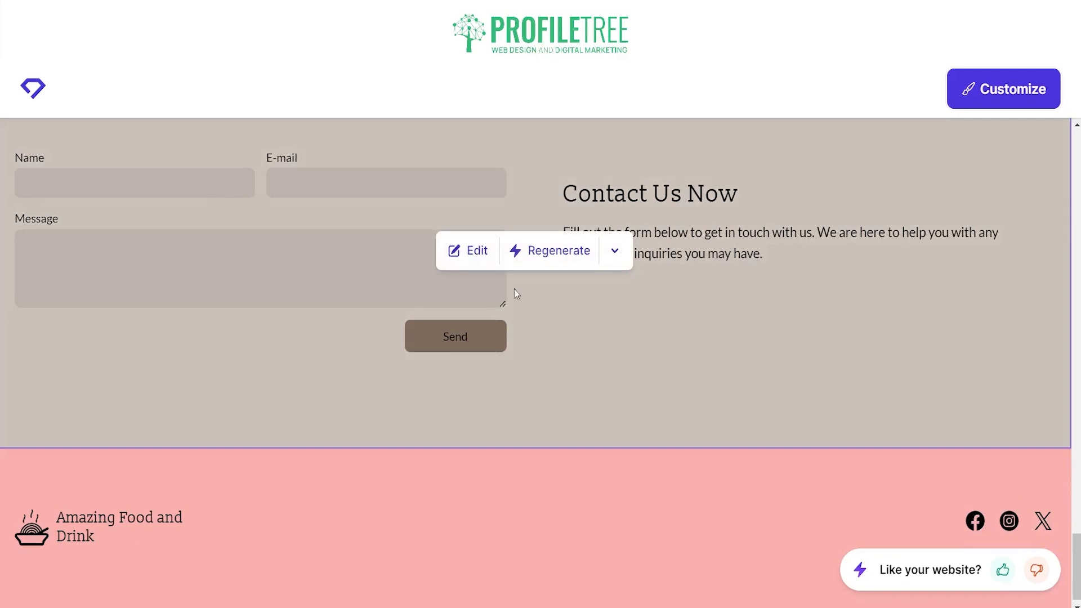
pyautogui.scroll(2, 701, 314)
pyautogui.scroll(-3, 620, 366)
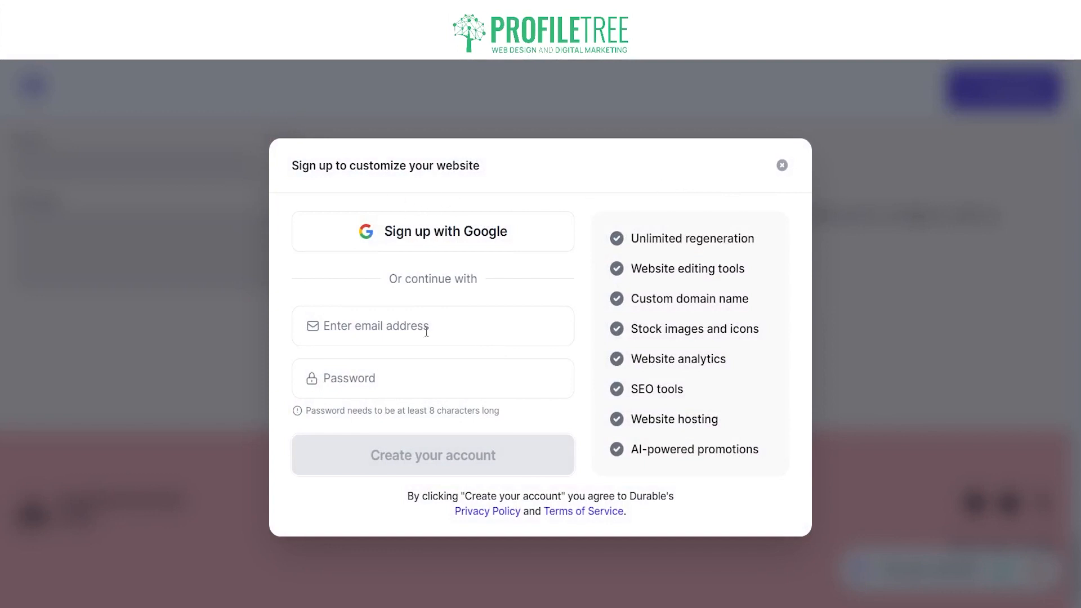
pyautogui.click(782, 165)
pyautogui.scroll(20, 698, 366)
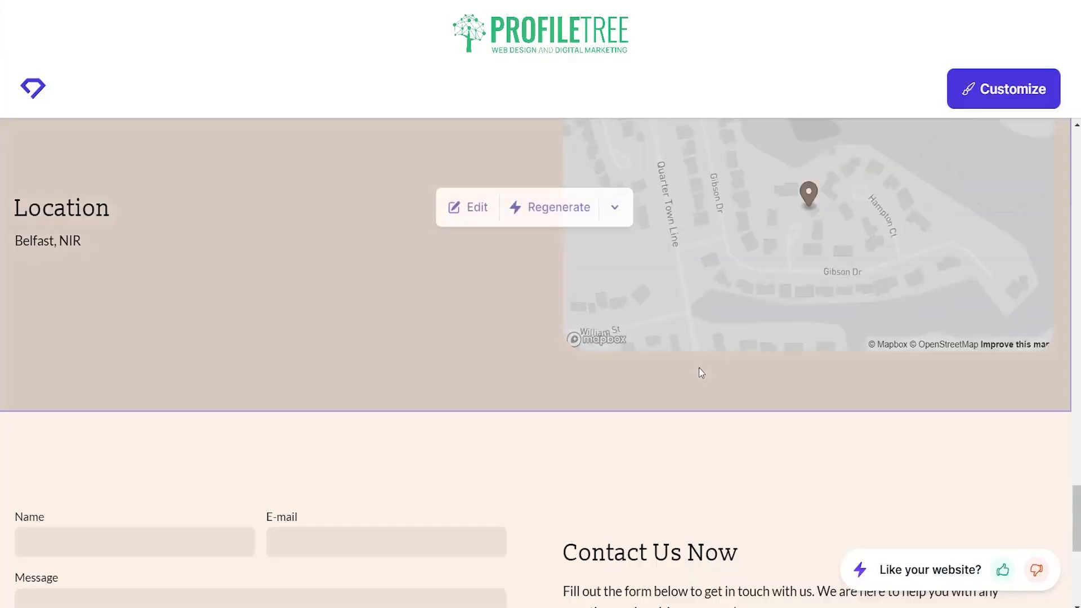
pyautogui.scroll(5, 700, 371)
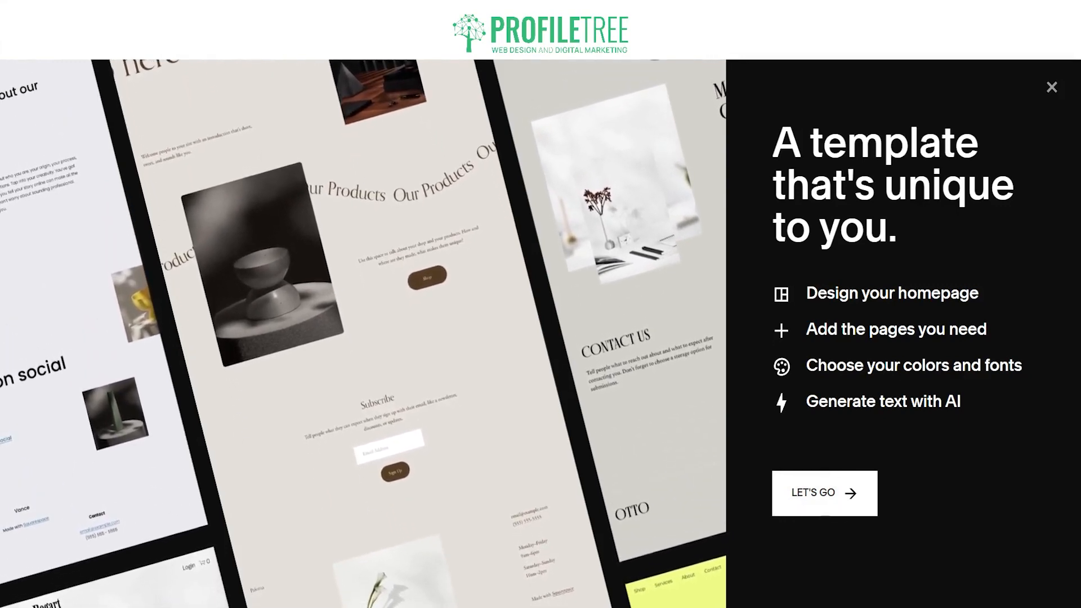
# Start building a unique template in Squarespace and title the site "Amazing Food and Drink".
pyautogui.tripleClick(971, 417)
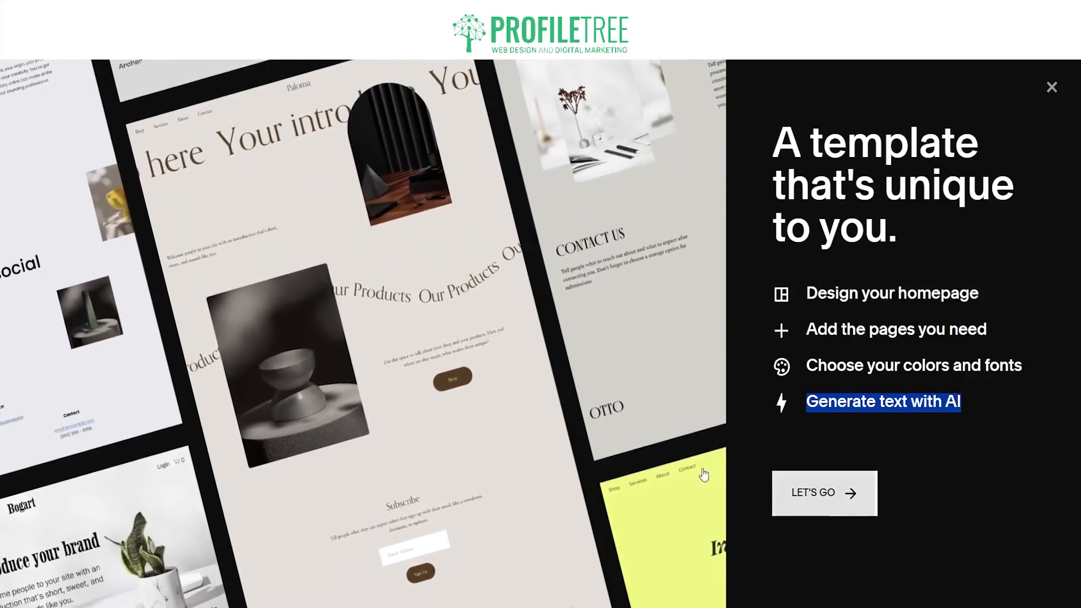
pyautogui.click(862, 501)
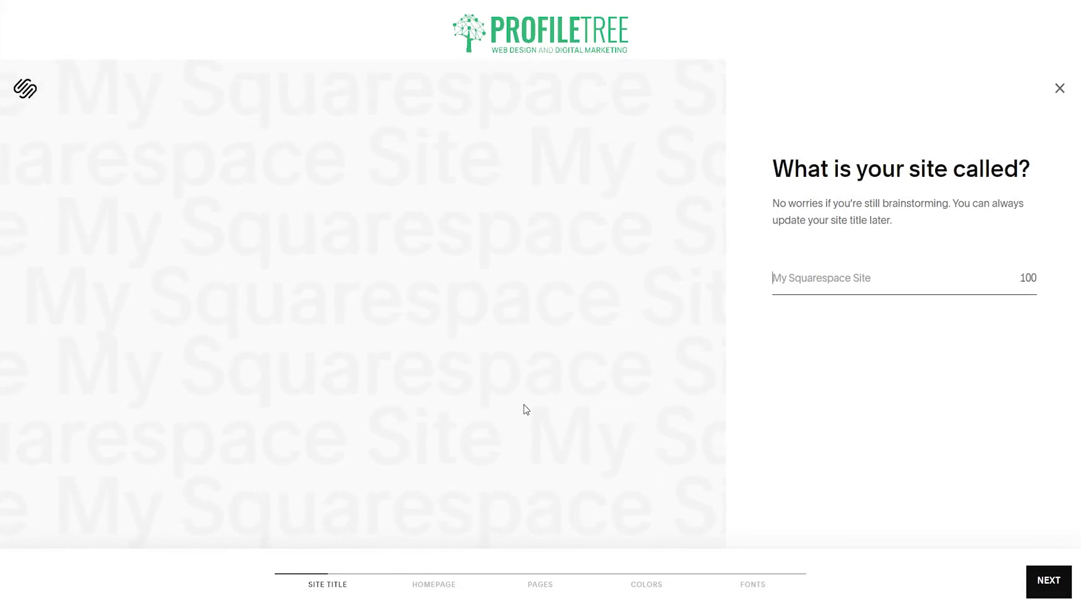
pyautogui.write('Amazing')
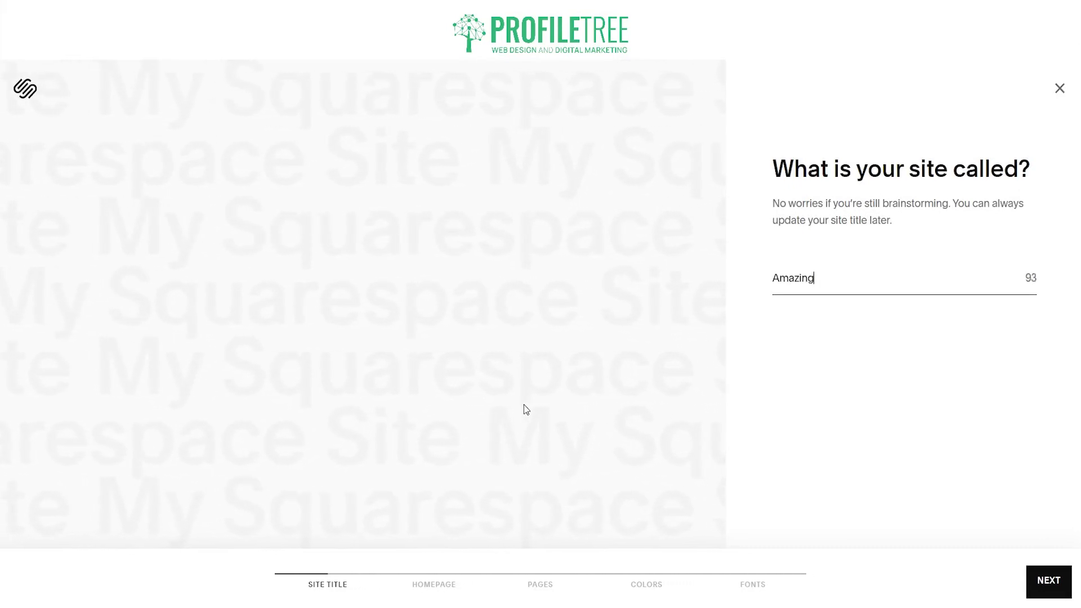
pyautogui.write(' Food and Drink')
pyautogui.press('Return')
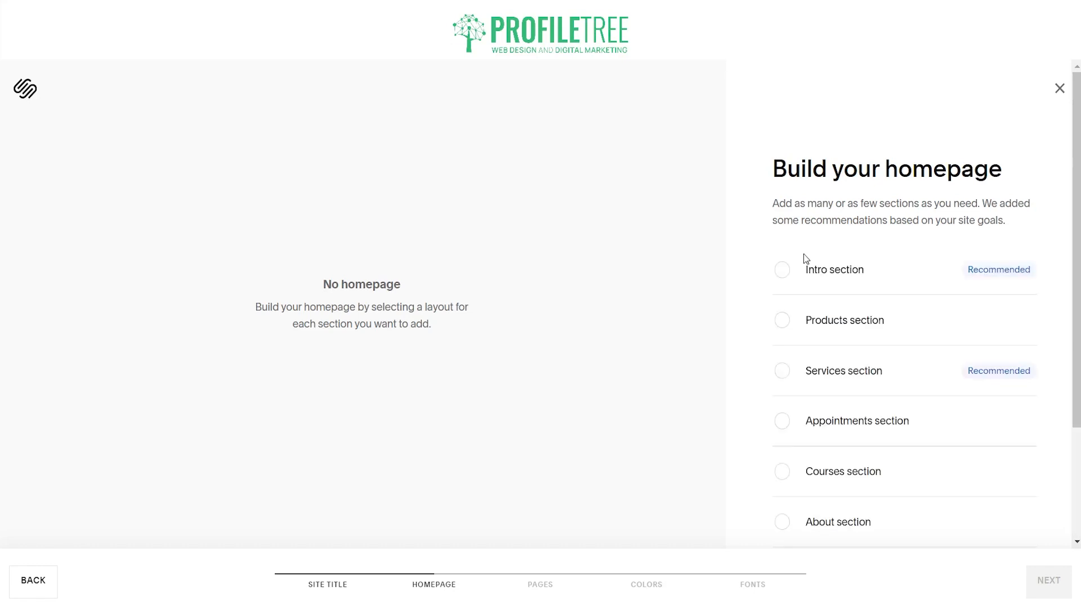
# Add an Intro section with centred text and a button over the light desk photo, plus a Courses section.
pyautogui.click(783, 269)
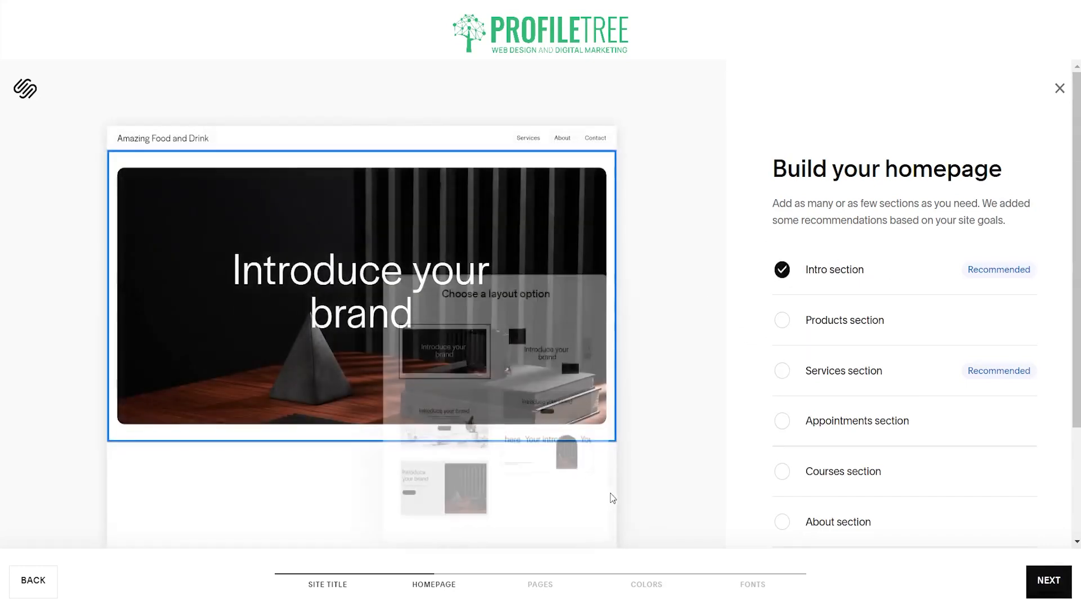
pyautogui.click(490, 412)
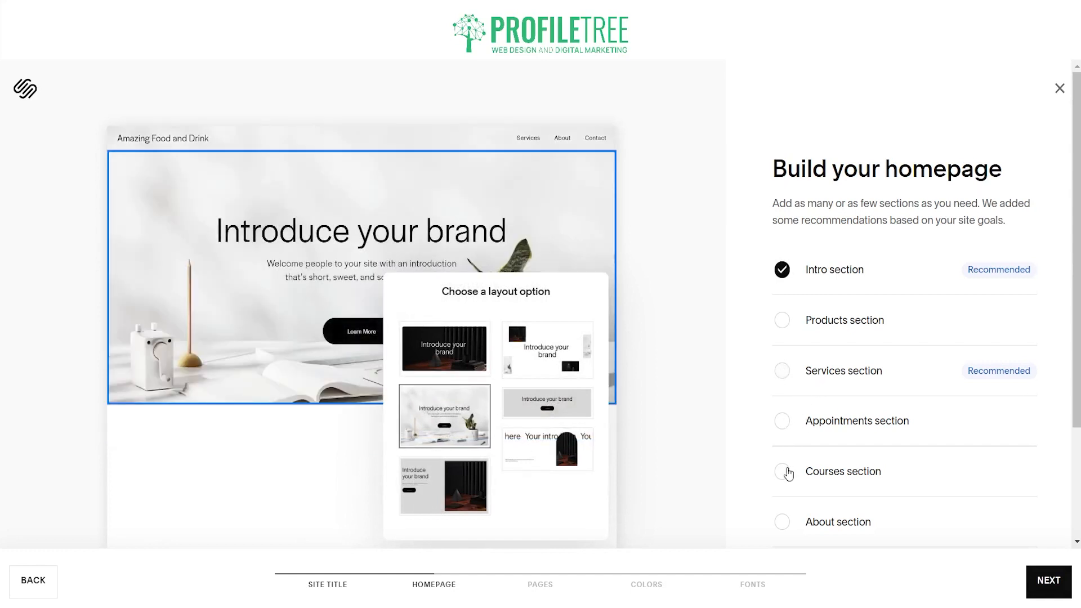
pyautogui.click(786, 473)
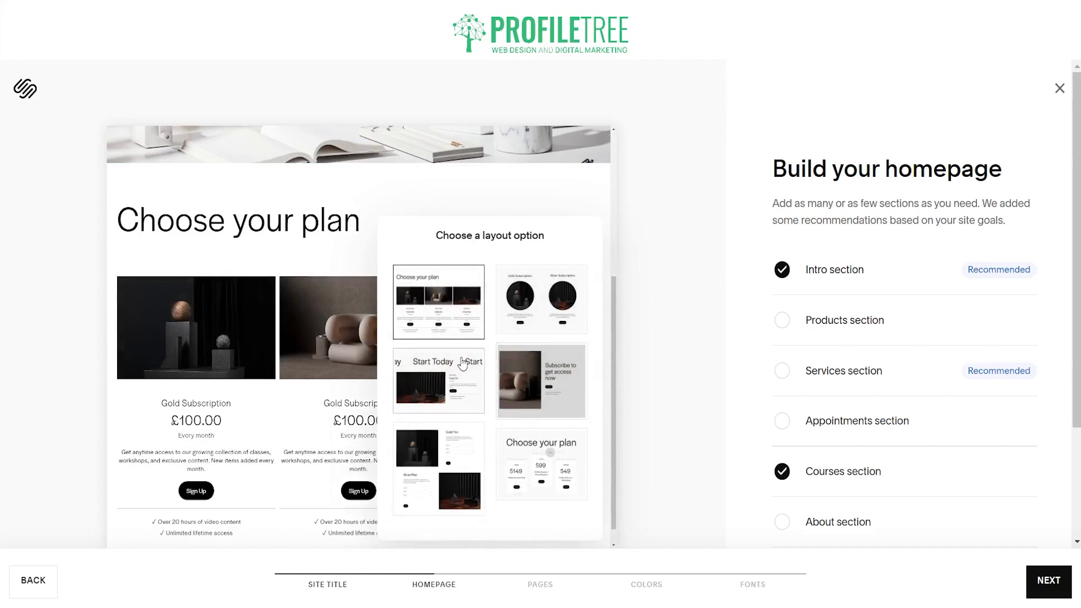
# Add an About section using the layout with overlapping images beside the "More about our brand" text.
pyautogui.scroll(-1, 817, 510)
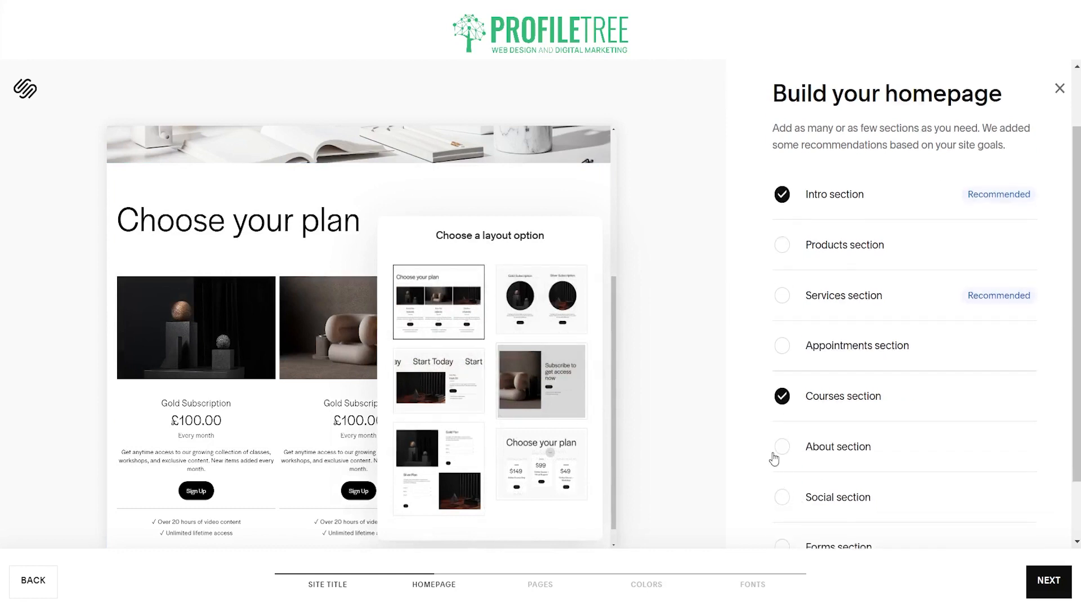
pyautogui.click(779, 447)
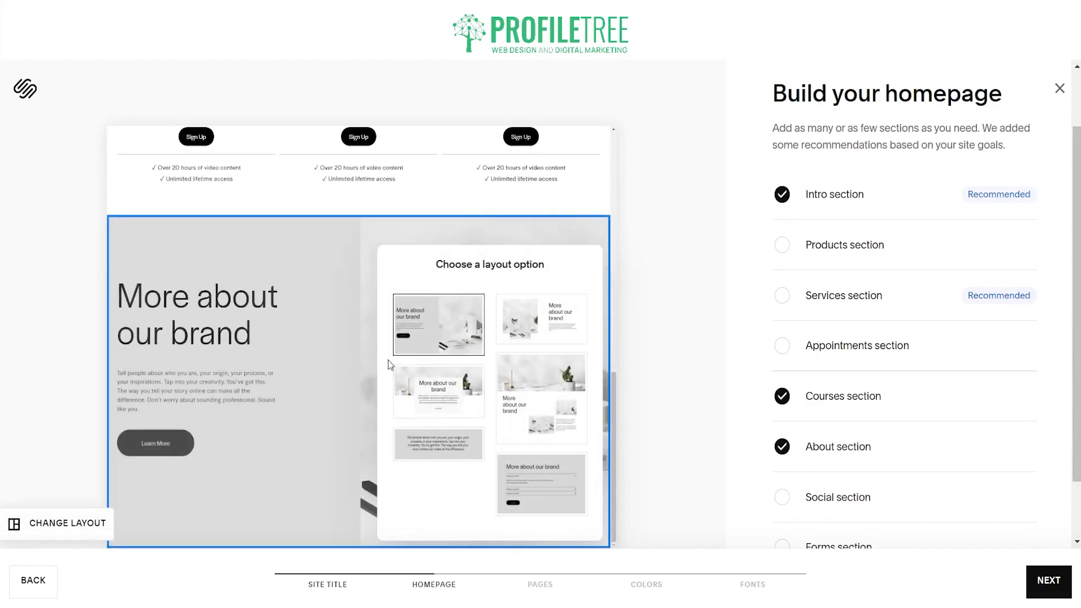
pyautogui.click(539, 316)
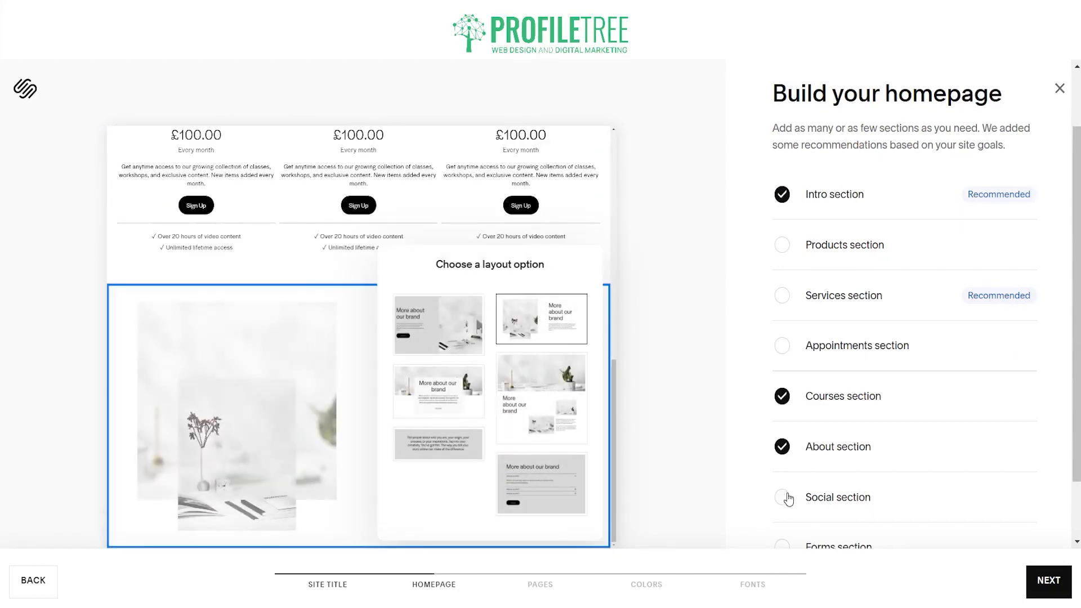
# Add a Social section with the heading-and-icon layout without photos, and add a Forms section to the homepage.
pyautogui.click(782, 497)
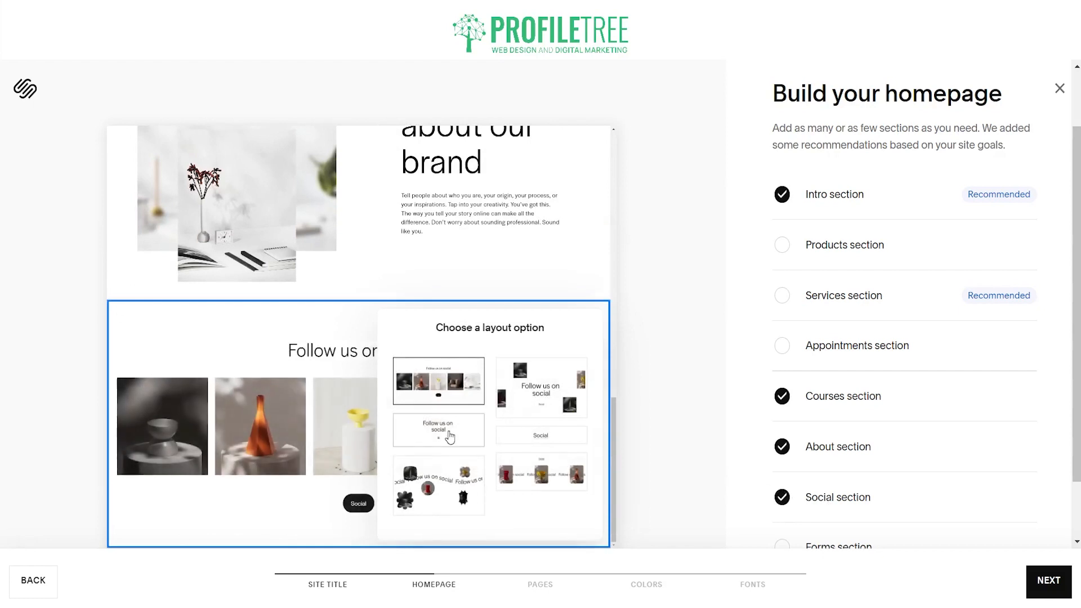
pyautogui.click(445, 439)
pyautogui.scroll(-1, 834, 494)
pyautogui.click(783, 474)
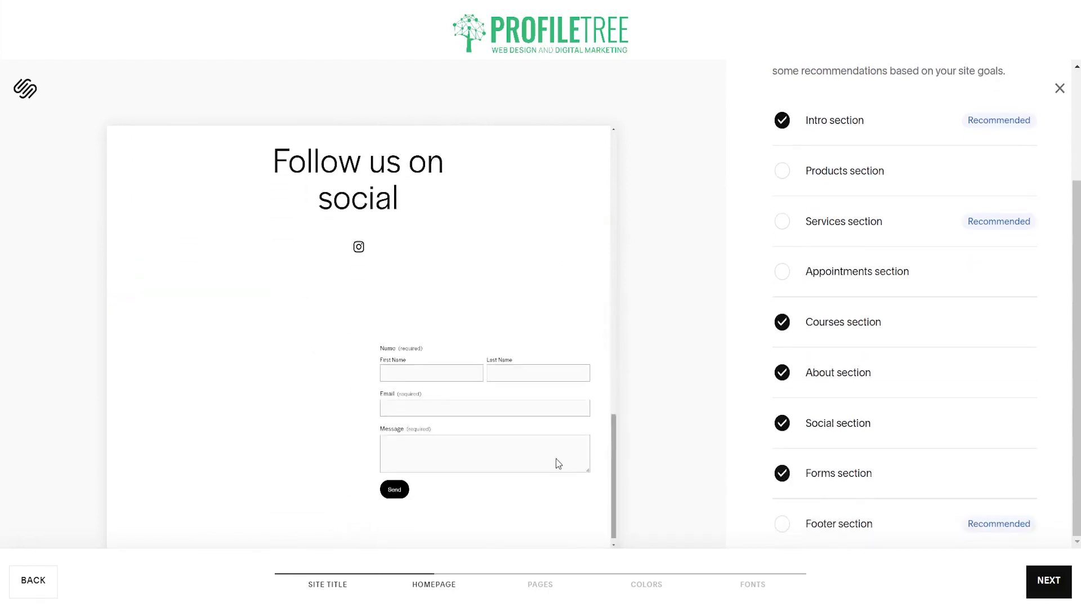
# Give the Forms section the Subscribe layout over the light desk photo and add a Footer section with the site-title layout.
pyautogui.click(519, 418)
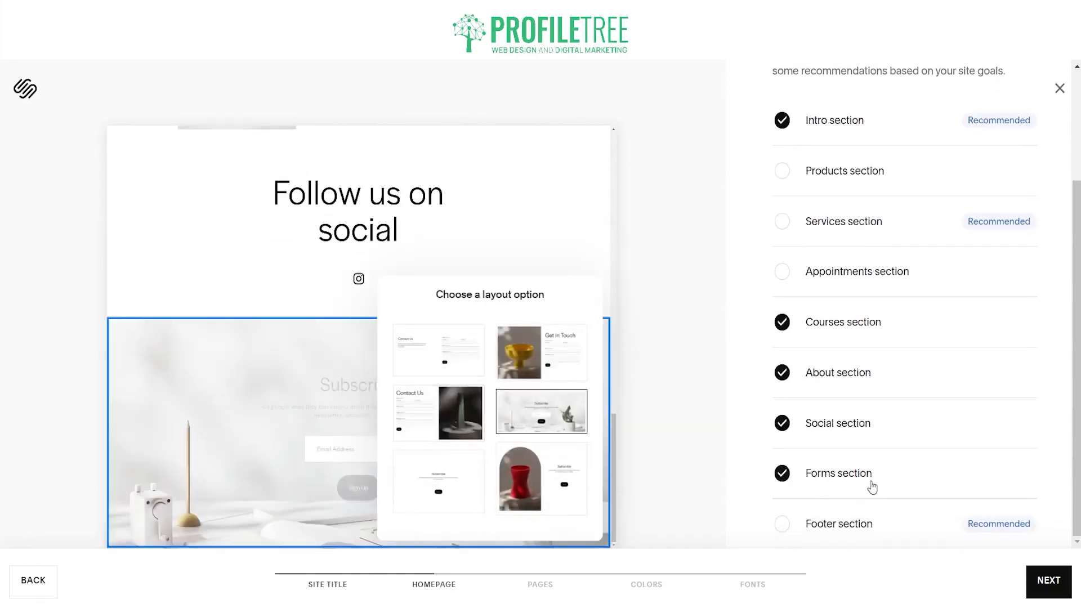
pyautogui.click(780, 528)
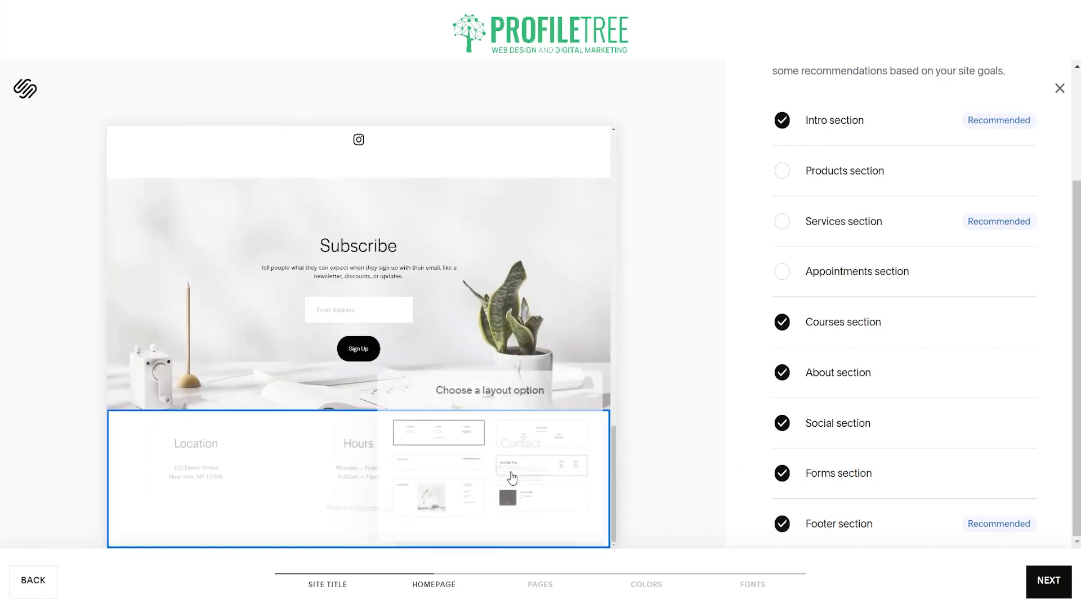
pyautogui.click(528, 469)
pyautogui.scroll(10, 509, 368)
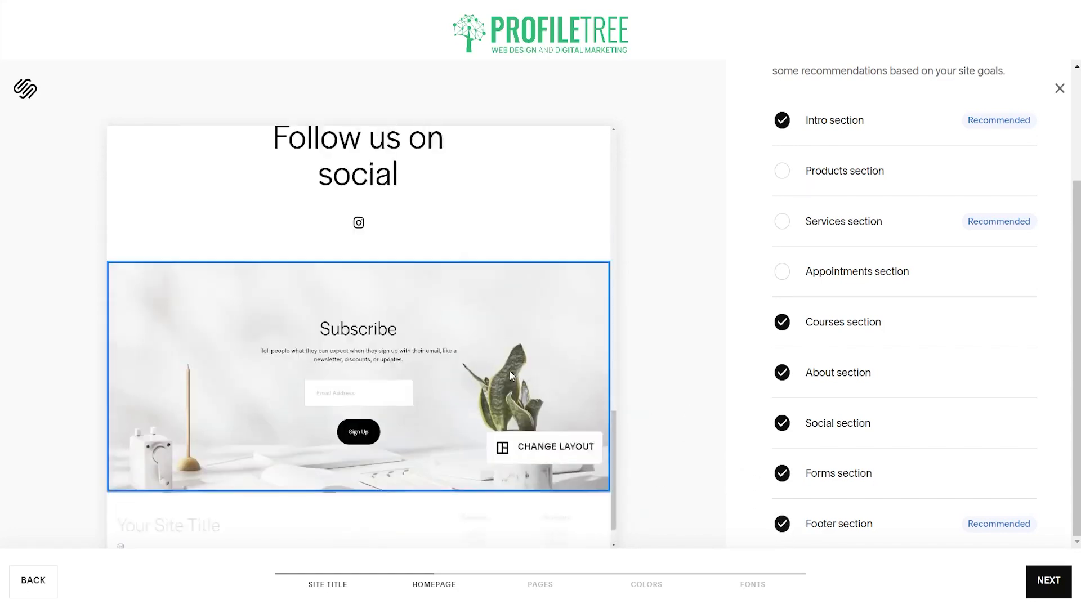
pyautogui.scroll(4, 214, 225)
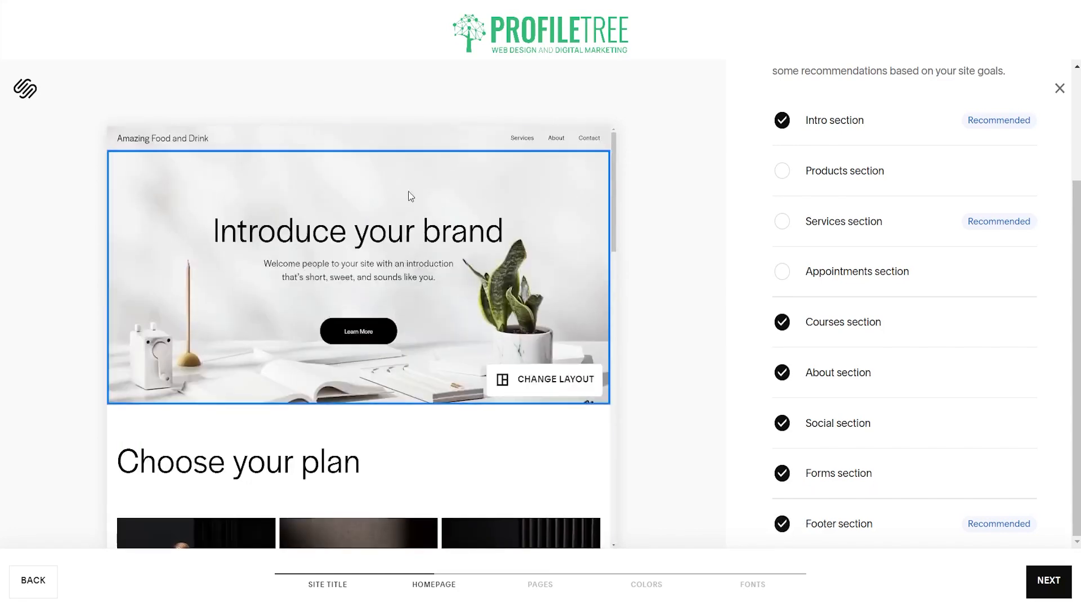
pyautogui.scroll(-15, 410, 196)
pyautogui.scroll(7, 353, 269)
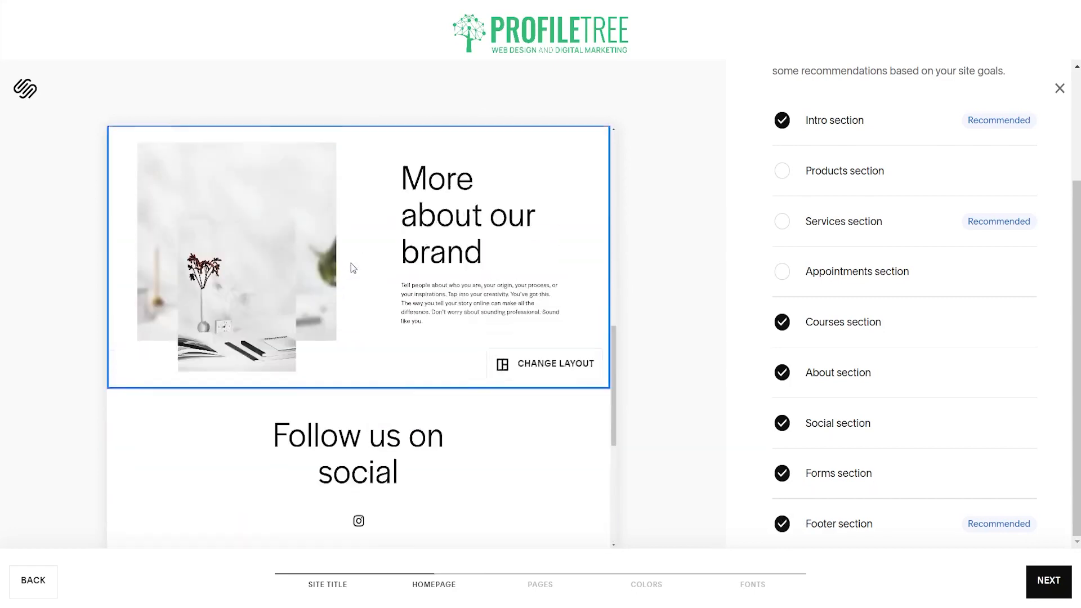
pyautogui.scroll(5, 353, 268)
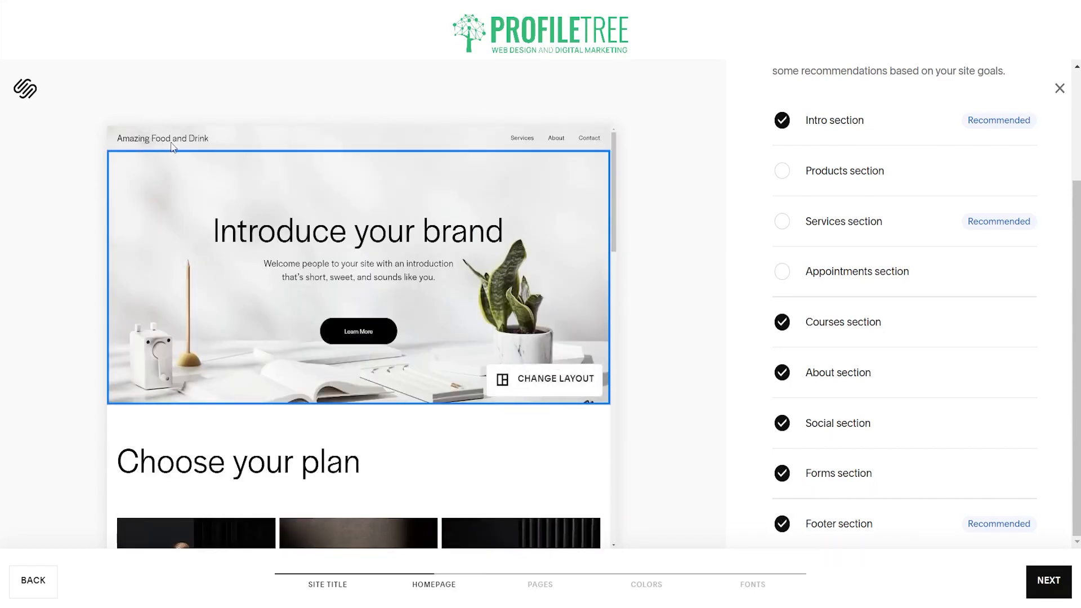
# Remove the recommended About, Contact and Services pages from the site and continue to the colour choice.
pyautogui.click(1049, 580)
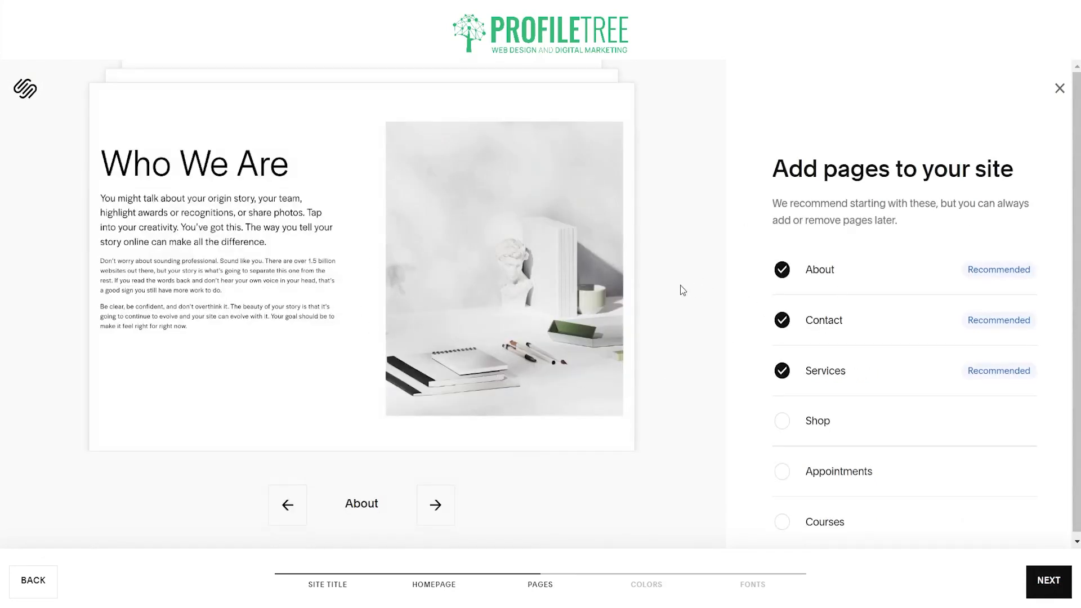
pyautogui.click(782, 269)
pyautogui.click(783, 320)
pyautogui.click(782, 370)
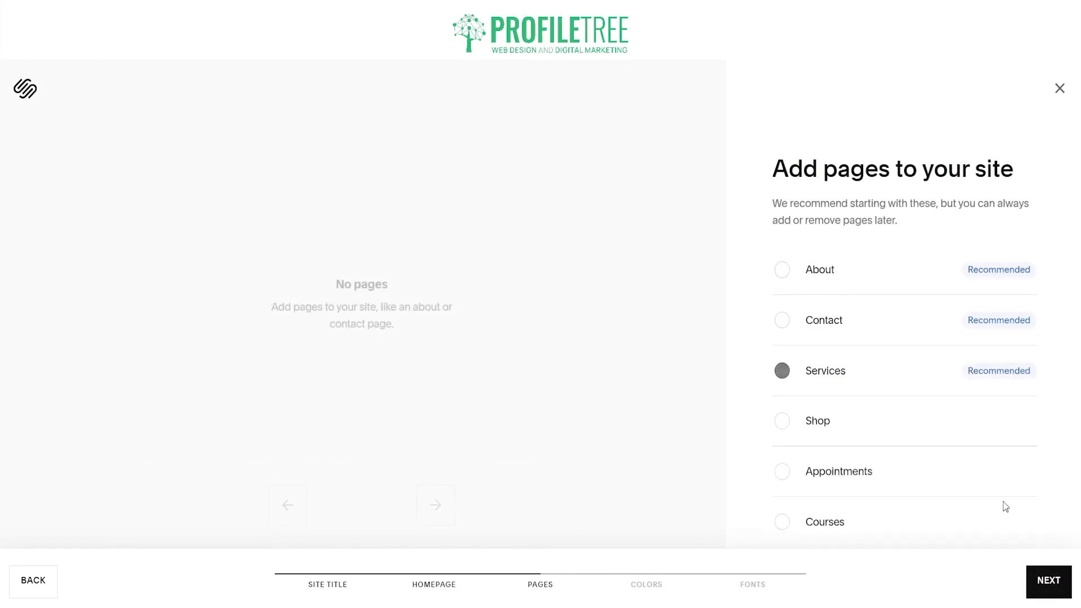
pyautogui.click(1058, 580)
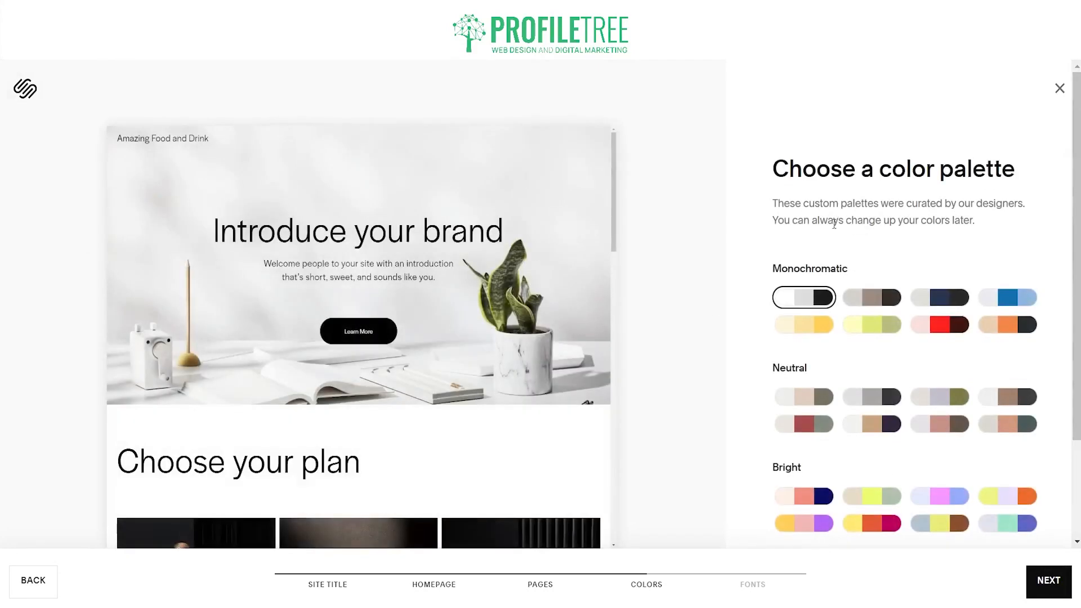
# Look through the colour palettes and keep the white, grey and black Monochromatic palette.
pyautogui.scroll(-2, 831, 339)
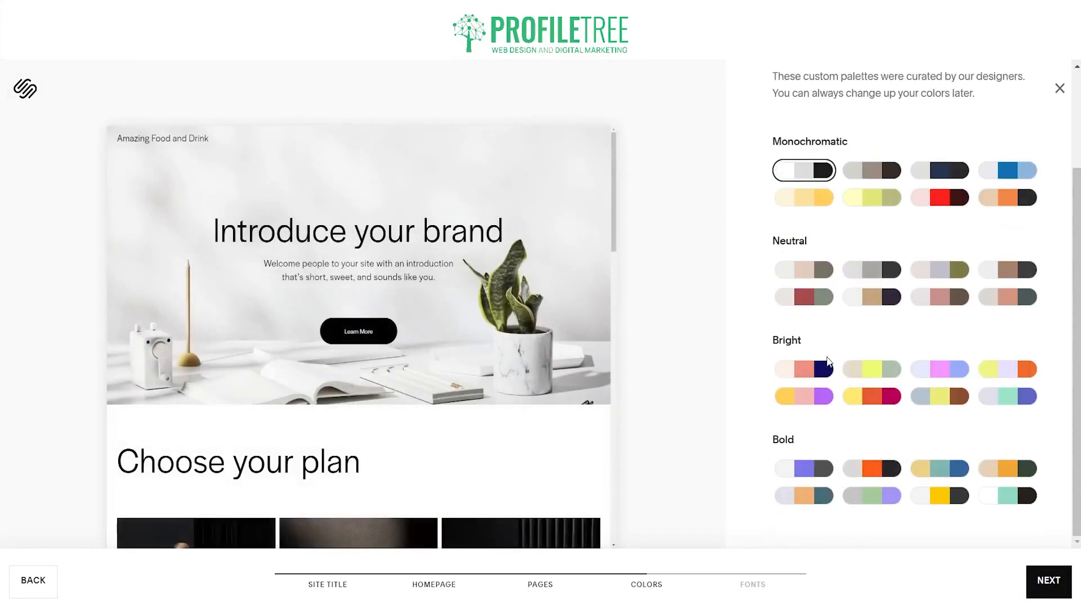
pyautogui.scroll(2, 862, 290)
pyautogui.scroll(1, 862, 290)
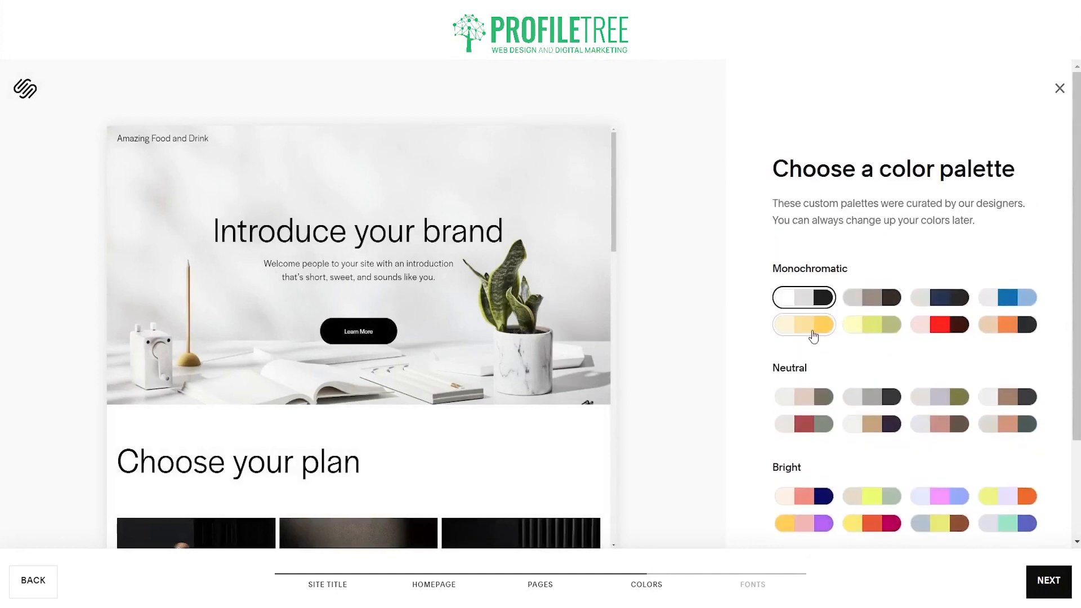
pyautogui.click(1049, 580)
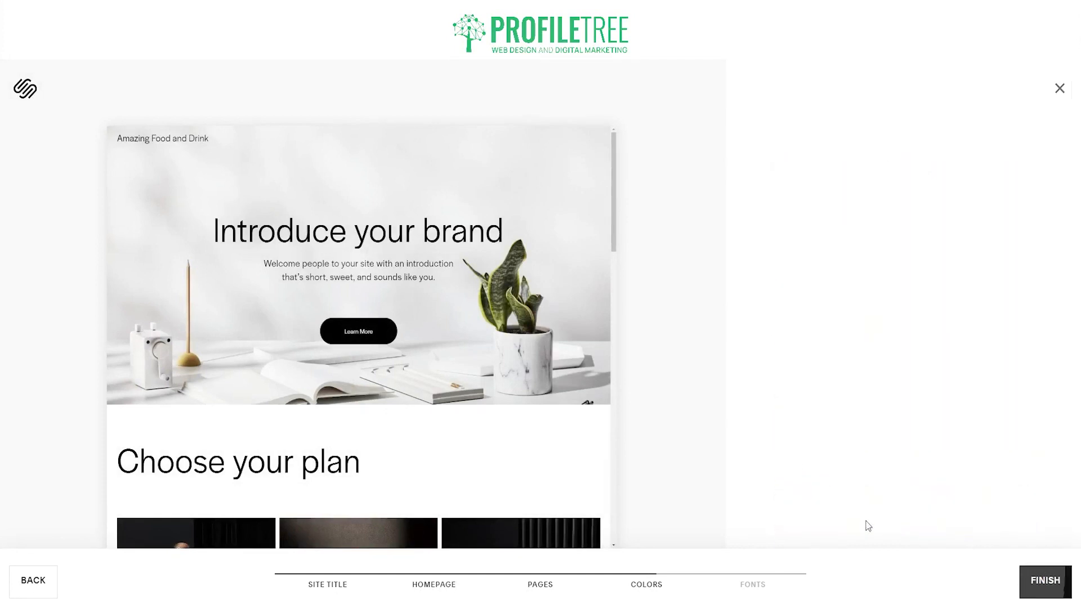
# Choose the Roc Grotesk sans-serif font pairing for the site and finish the template.
pyautogui.scroll(-4, 935, 406)
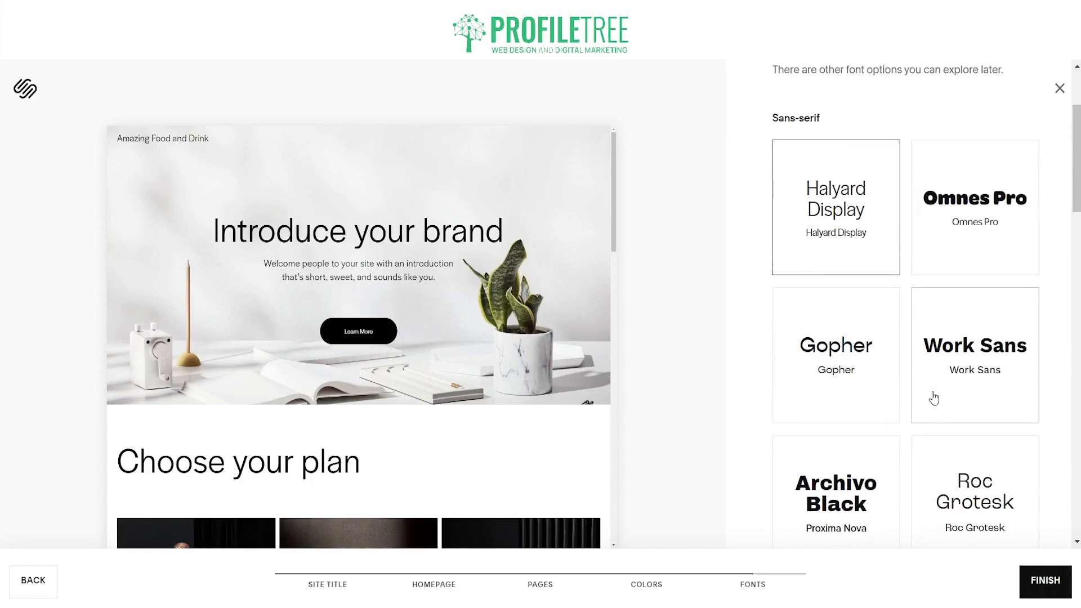
pyautogui.click(974, 445)
pyautogui.scroll(2, 803, 182)
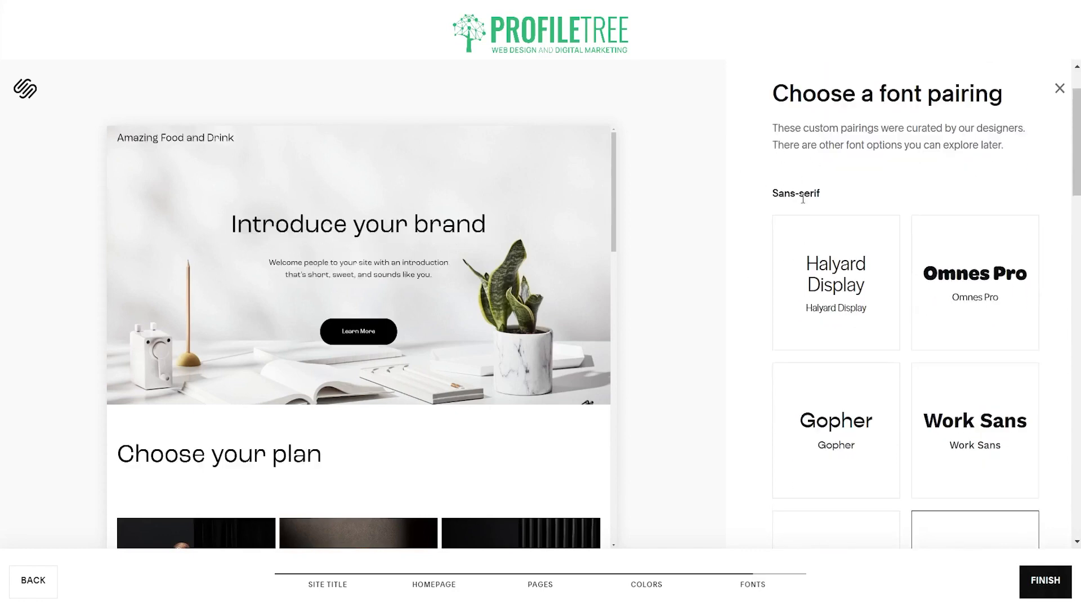
pyautogui.scroll(-18, 803, 198)
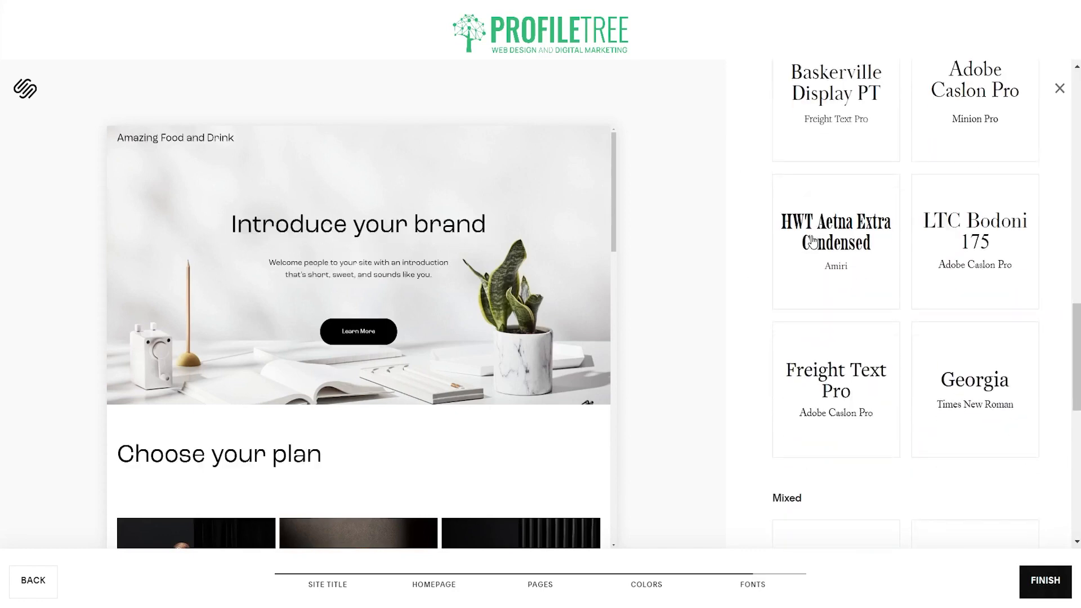
pyautogui.scroll(-12, 812, 241)
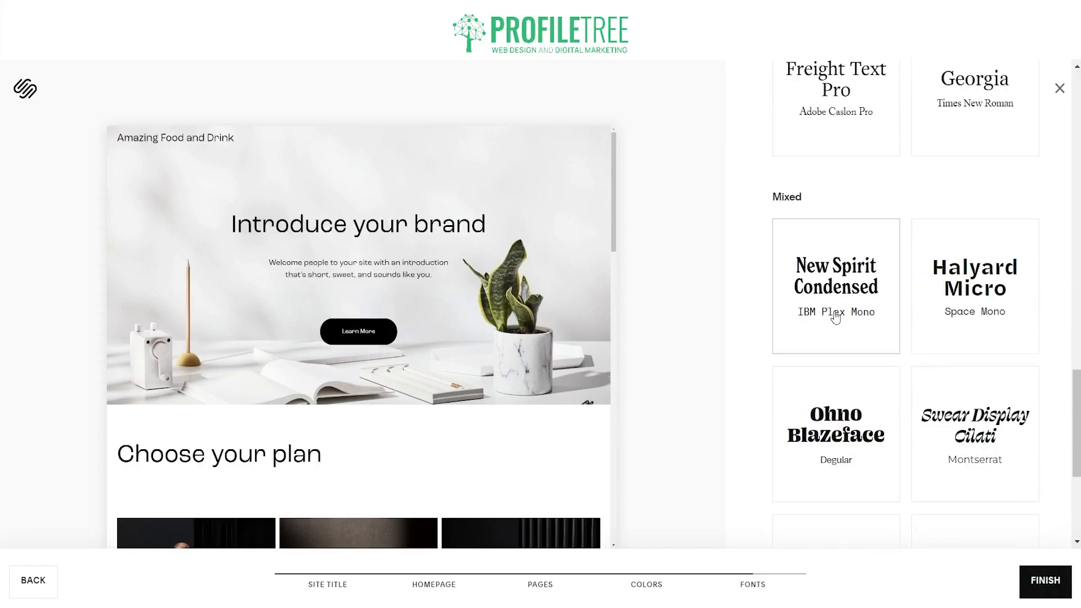
pyautogui.click(1052, 591)
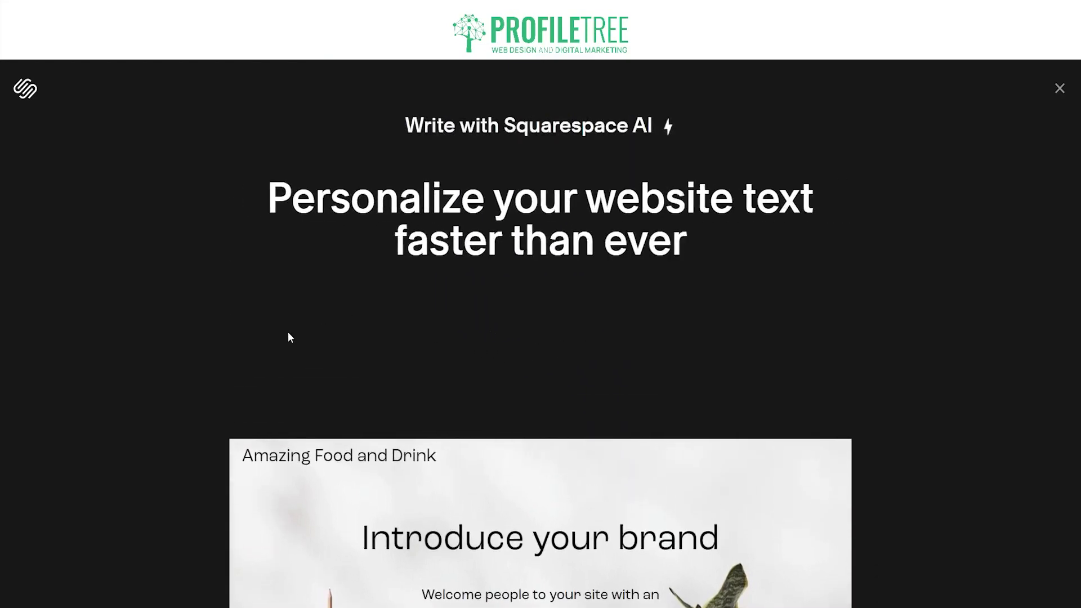
# Describe the food site for the AI as "We provide recipies for food, and we also have a blog on food, we create videos on food too".
pyautogui.click(611, 387)
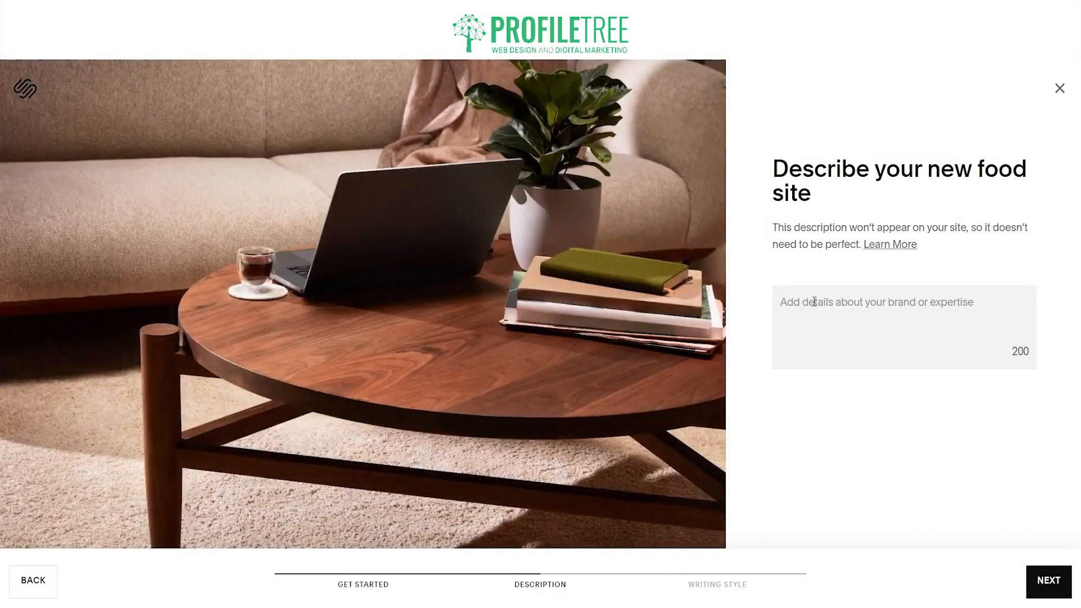
pyautogui.click(815, 306)
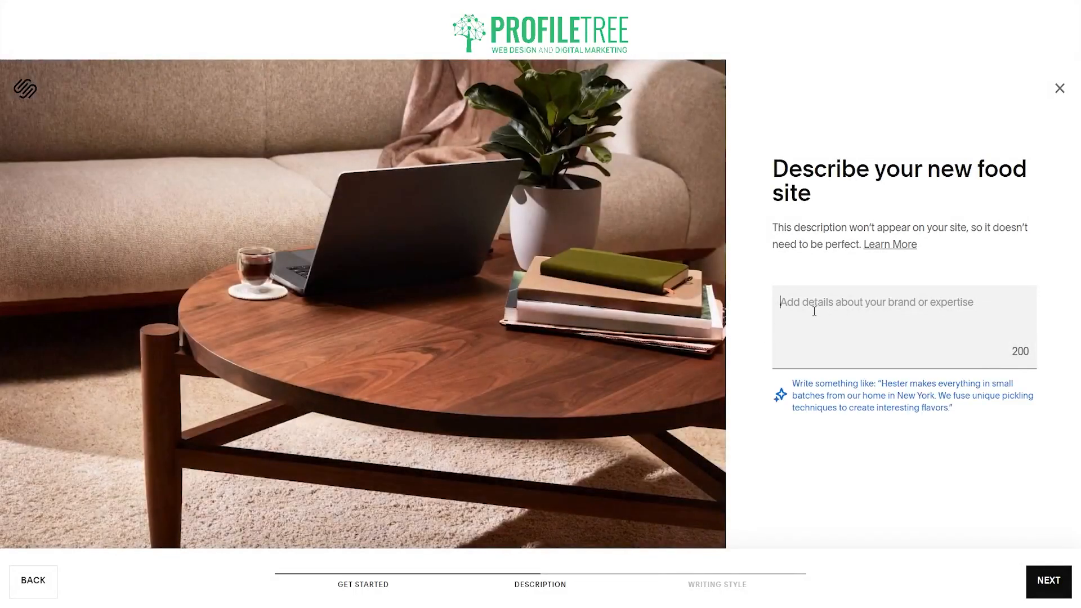
pyautogui.write('We')
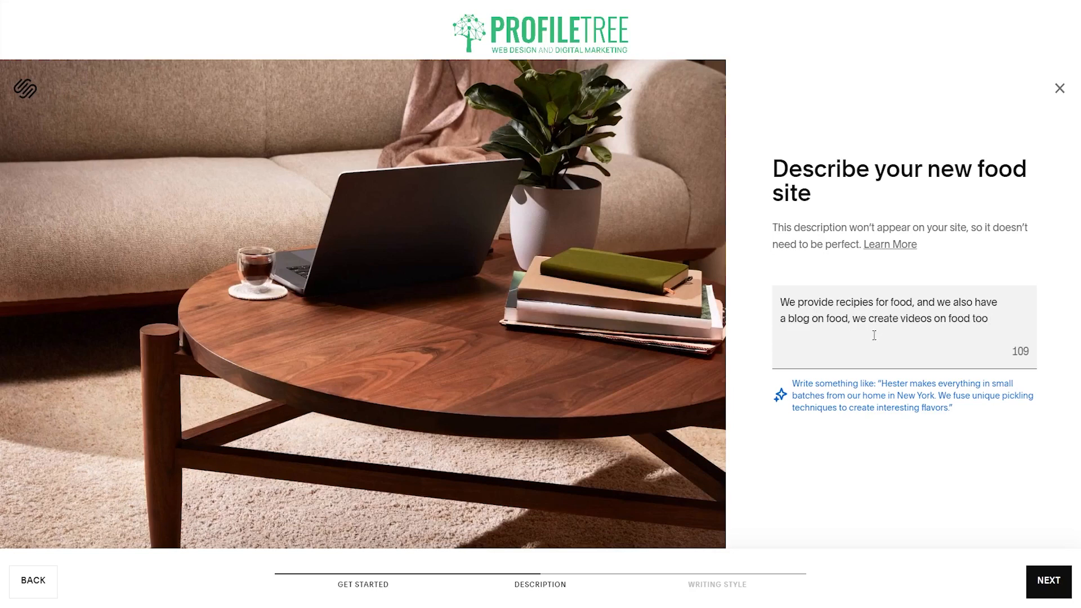
# Set the AI writing style to Playful and finish generating the website text.
pyautogui.click(1068, 577)
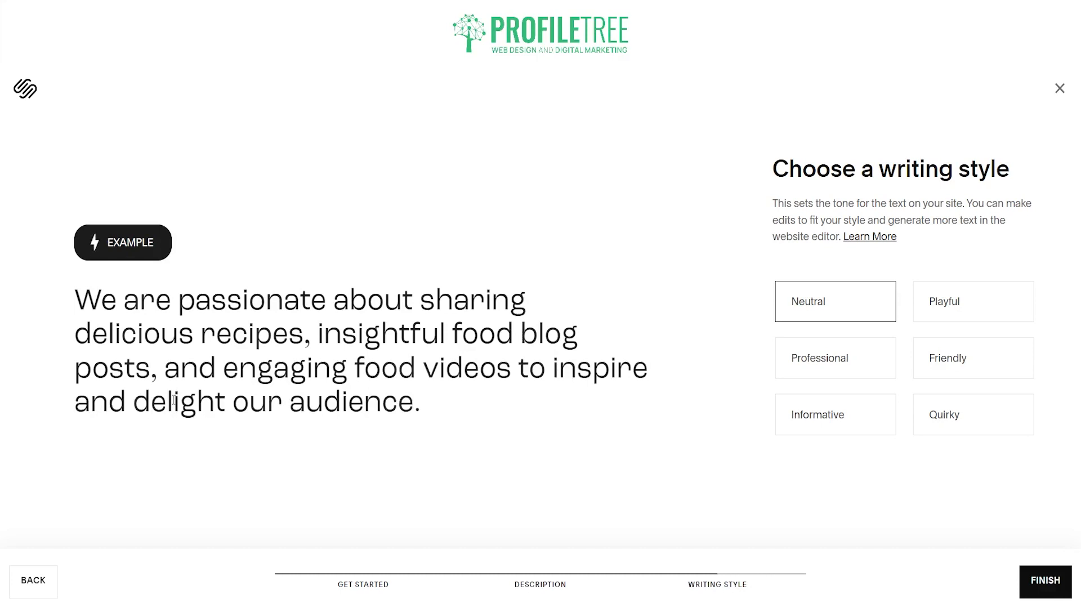
pyautogui.click(946, 308)
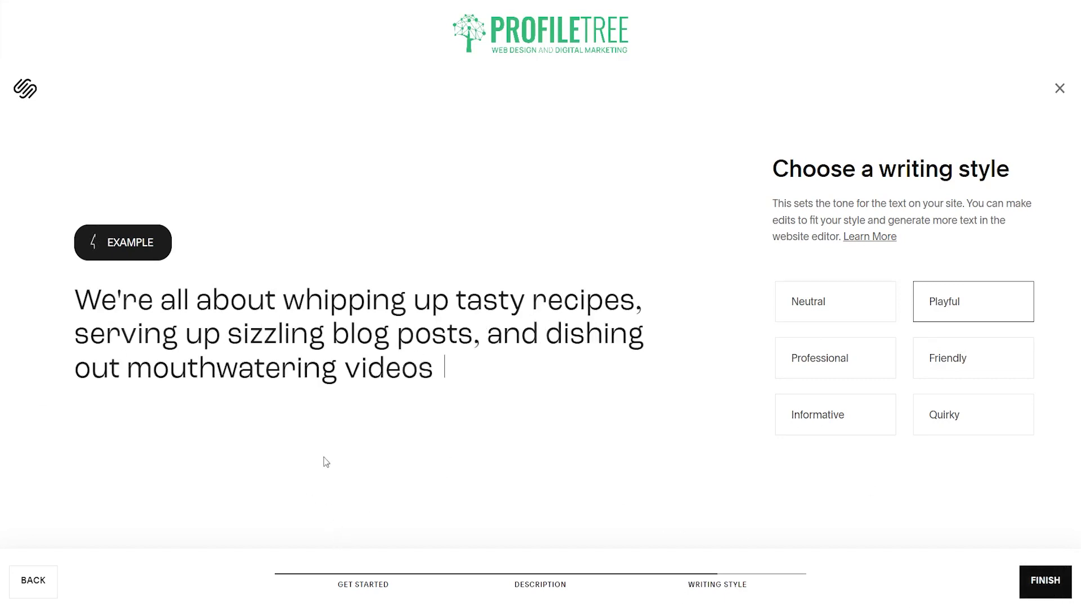
pyautogui.click(1045, 580)
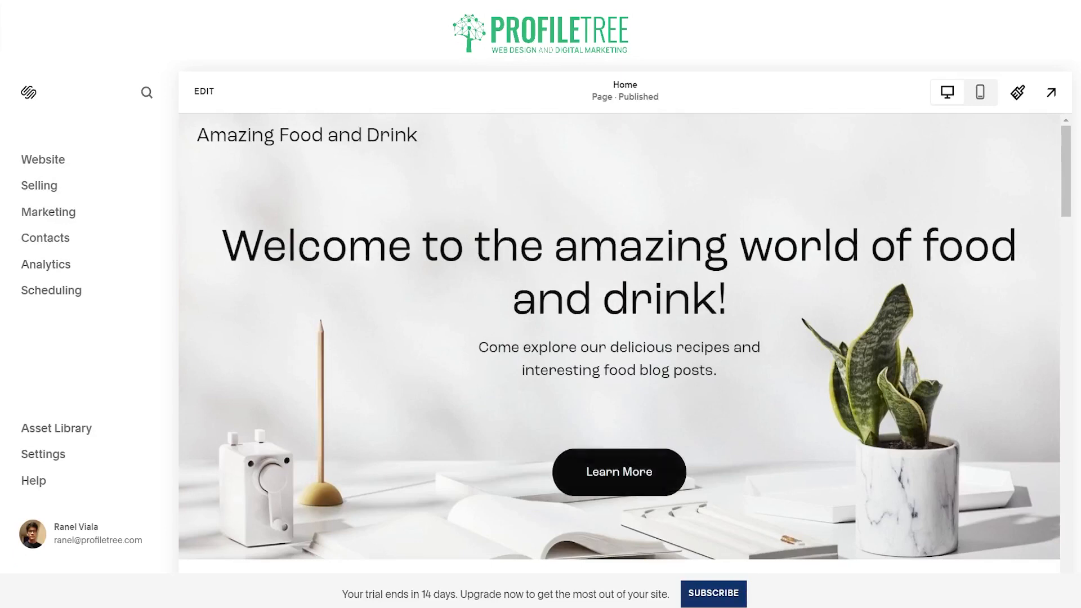
# Edit the welcome section and replace its background with the free stock photo of three plated dishes, searching for "food".
pyautogui.click(204, 90)
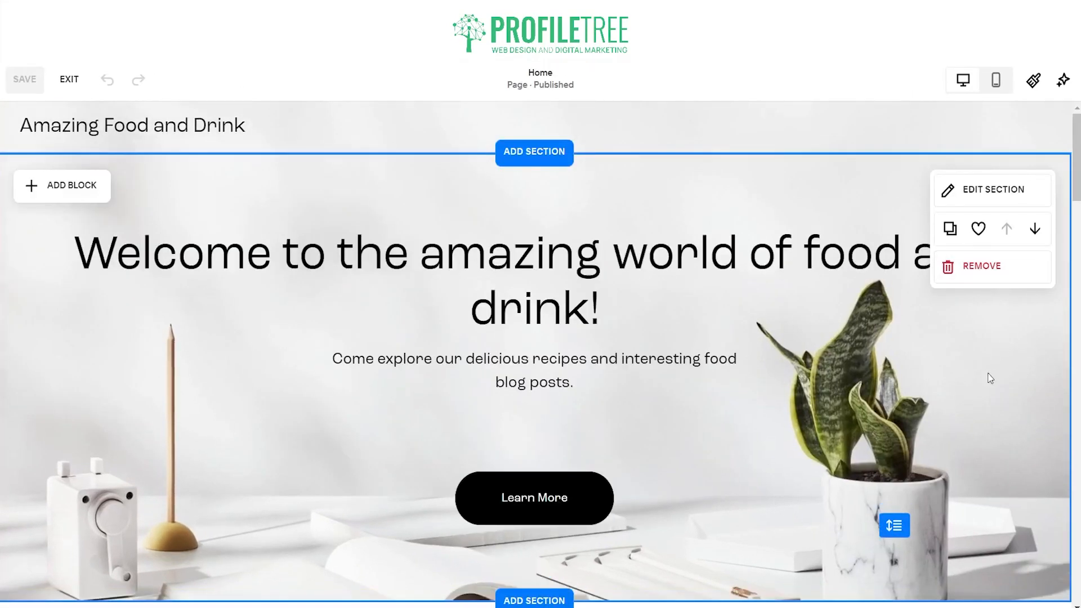
pyautogui.click(998, 192)
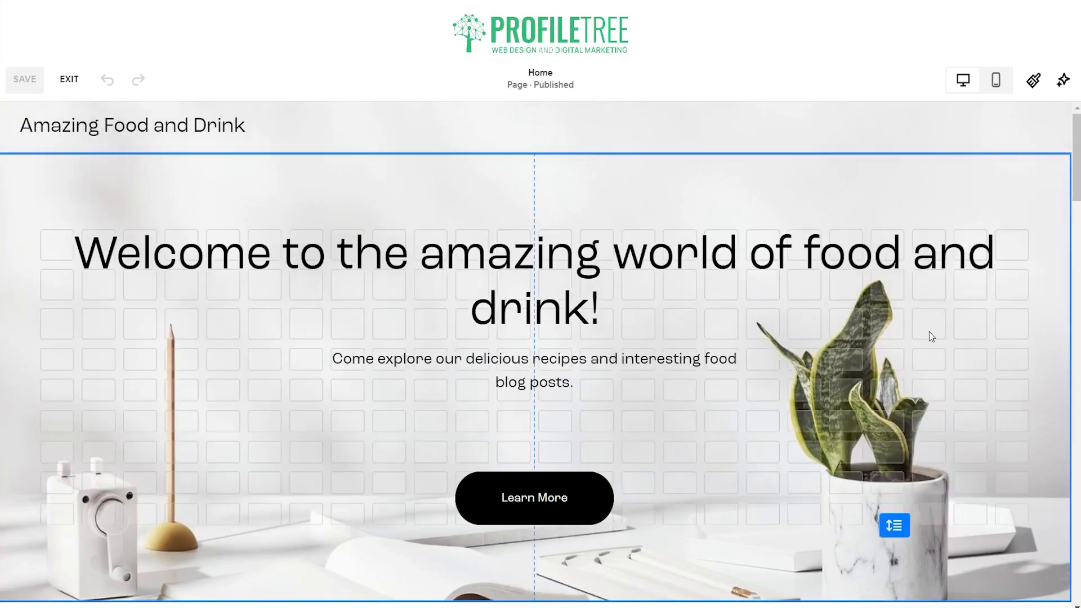
pyautogui.click(931, 245)
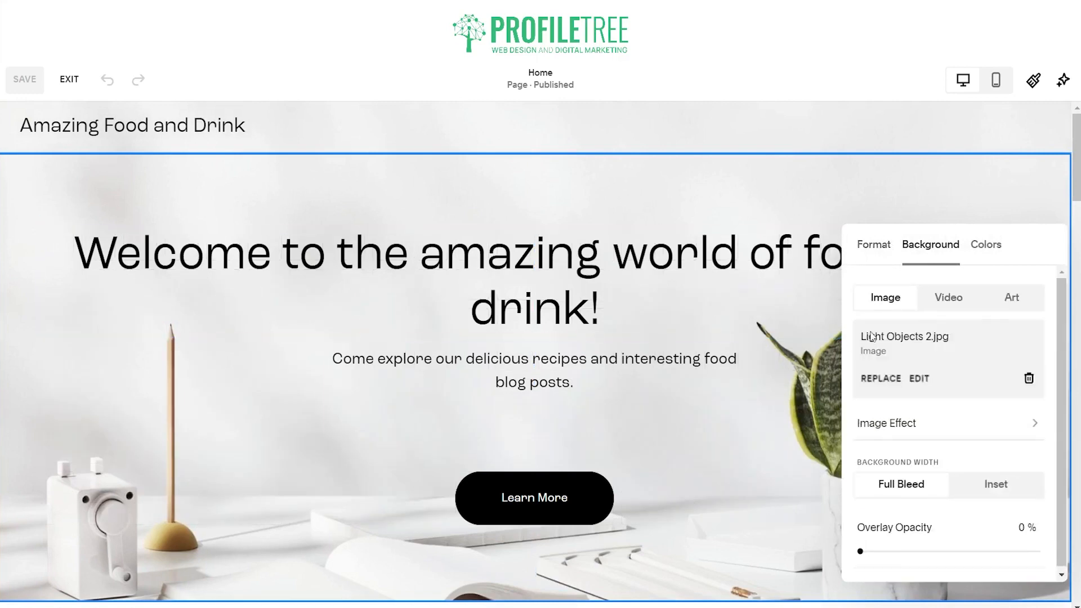
pyautogui.click(881, 472)
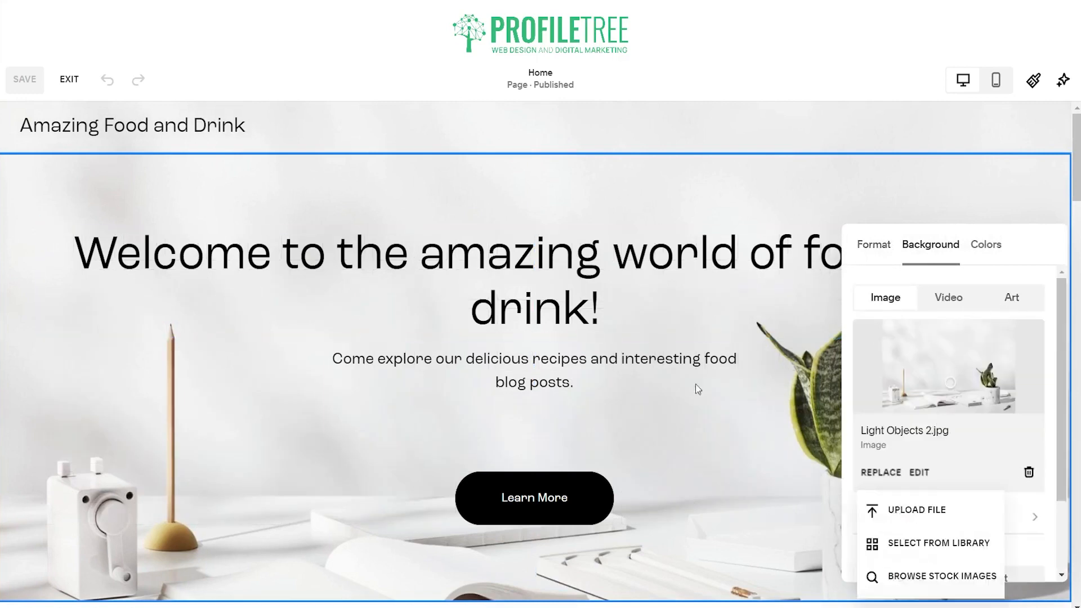
pyautogui.click(929, 577)
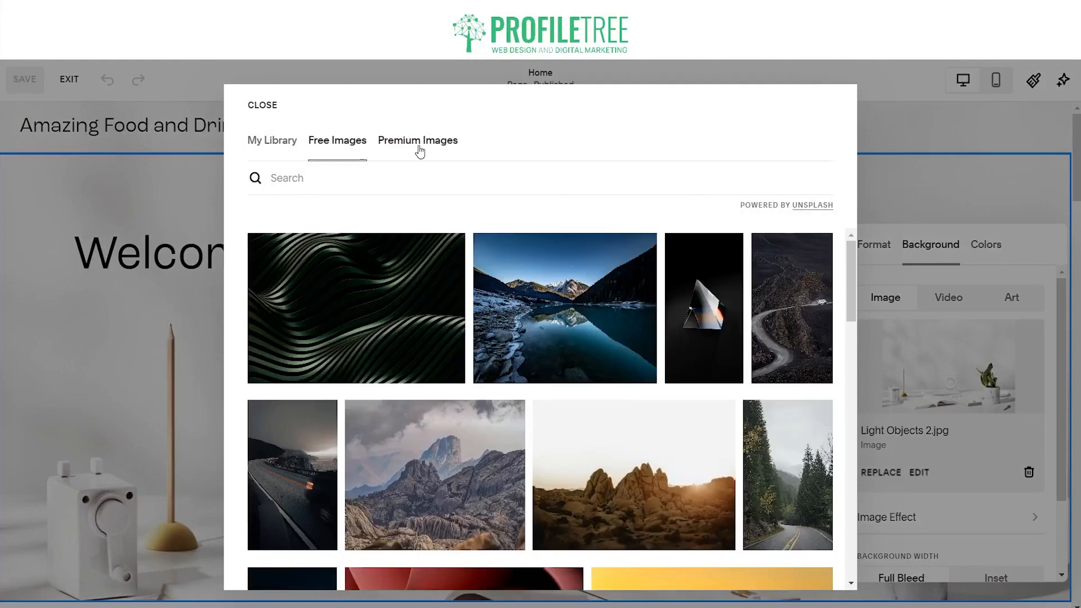
pyautogui.click(415, 178)
pyautogui.write('food')
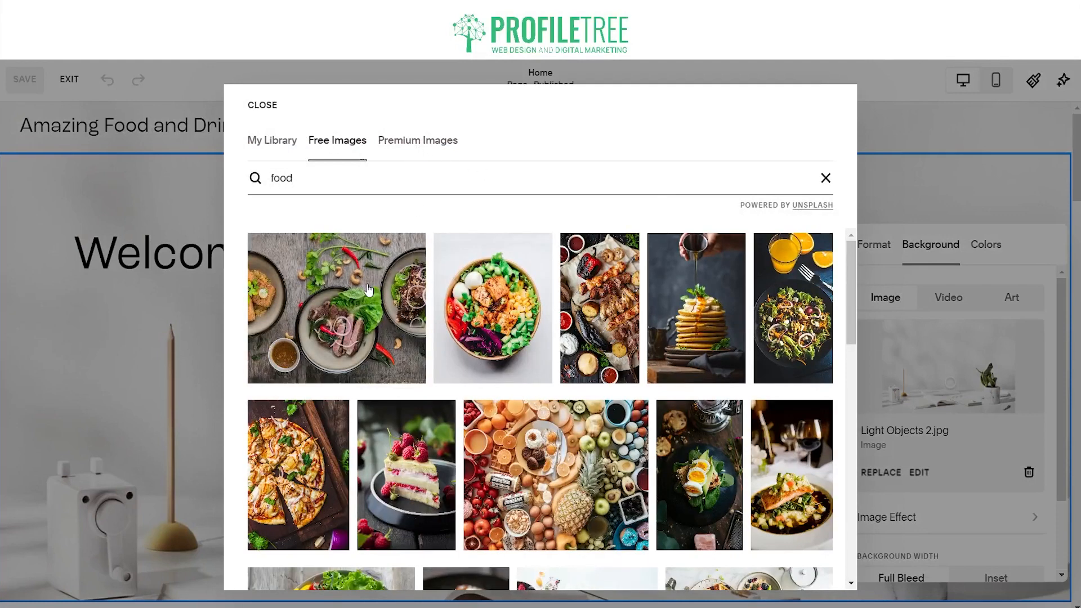
pyautogui.click(367, 290)
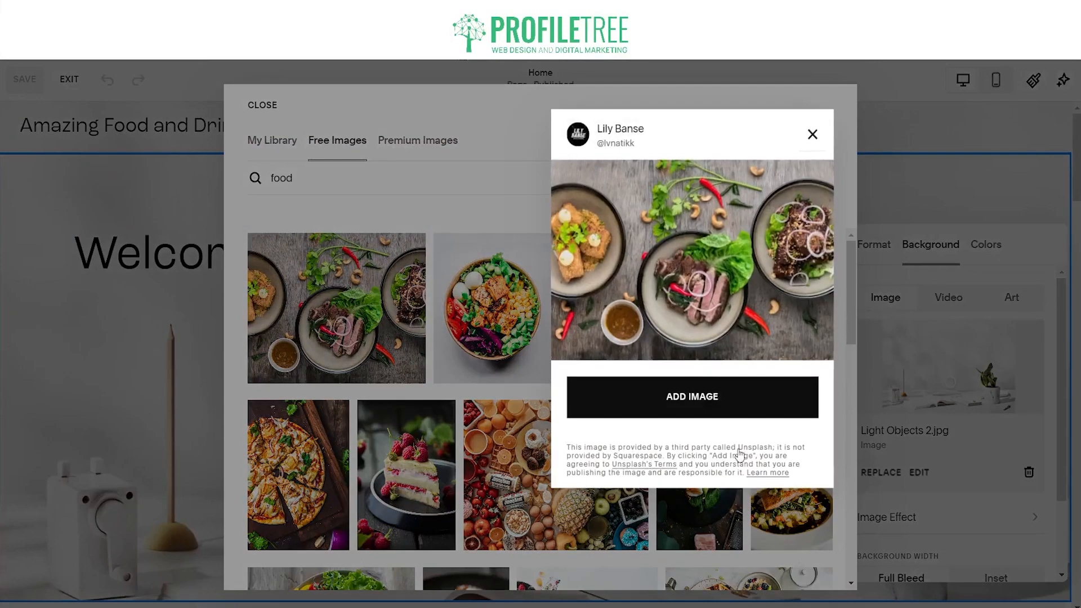
pyautogui.click(709, 419)
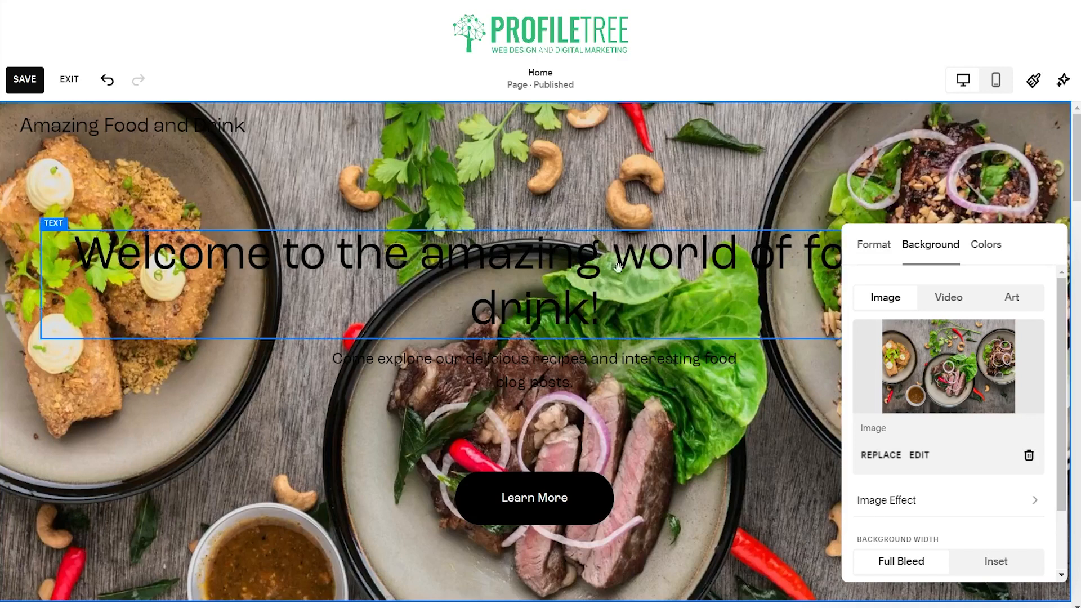
# Change the text colour of the "Welcome to the amazing world of food and drink!" heading to white.
pyautogui.click(299, 340)
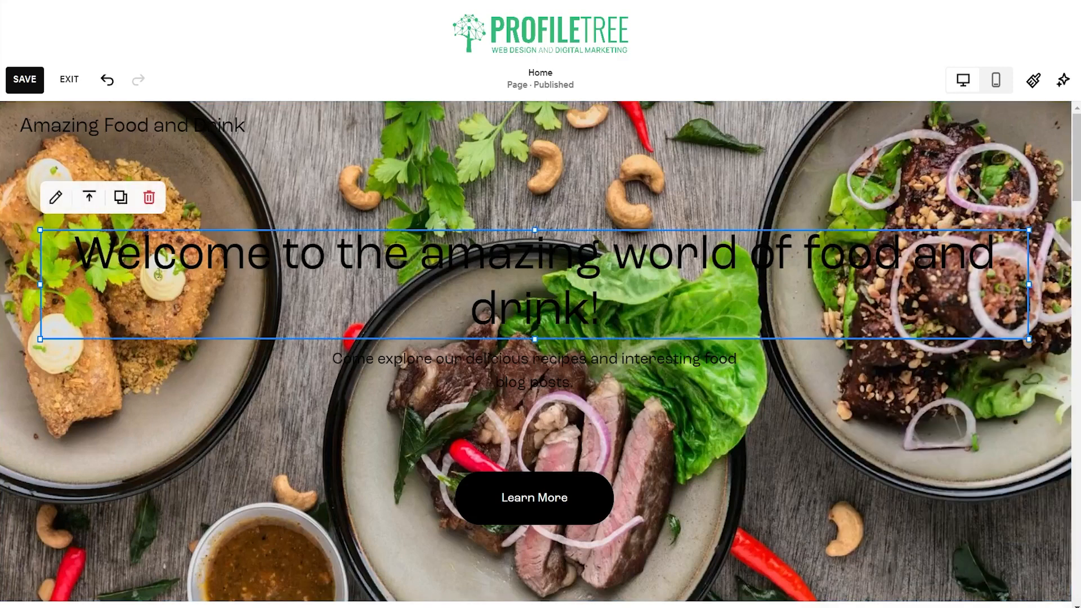
pyautogui.click(63, 209)
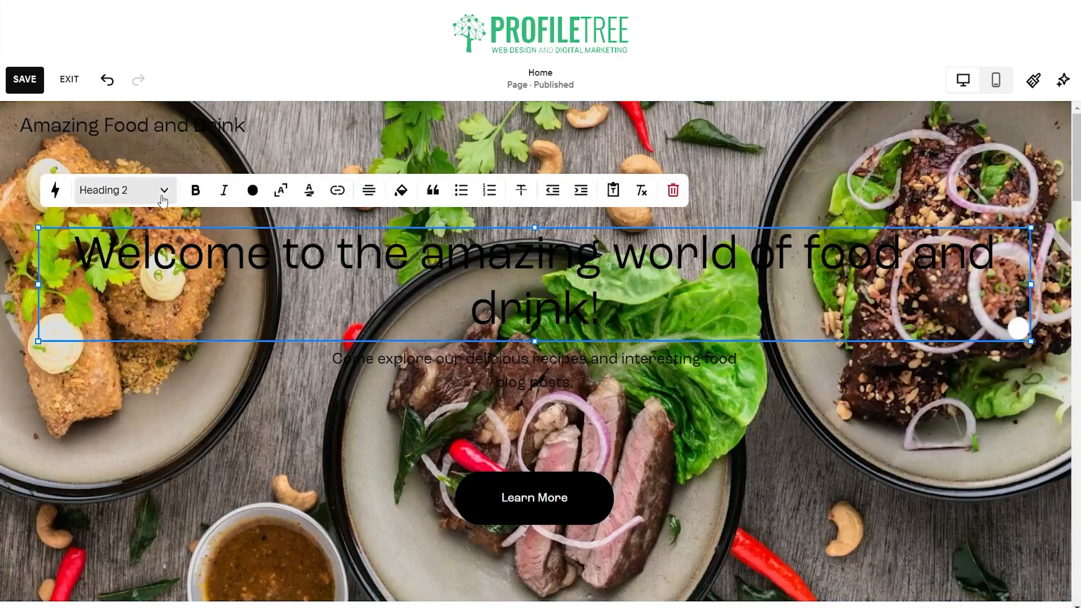
pyautogui.doubleClick(175, 274)
pyautogui.tripleClick(176, 274)
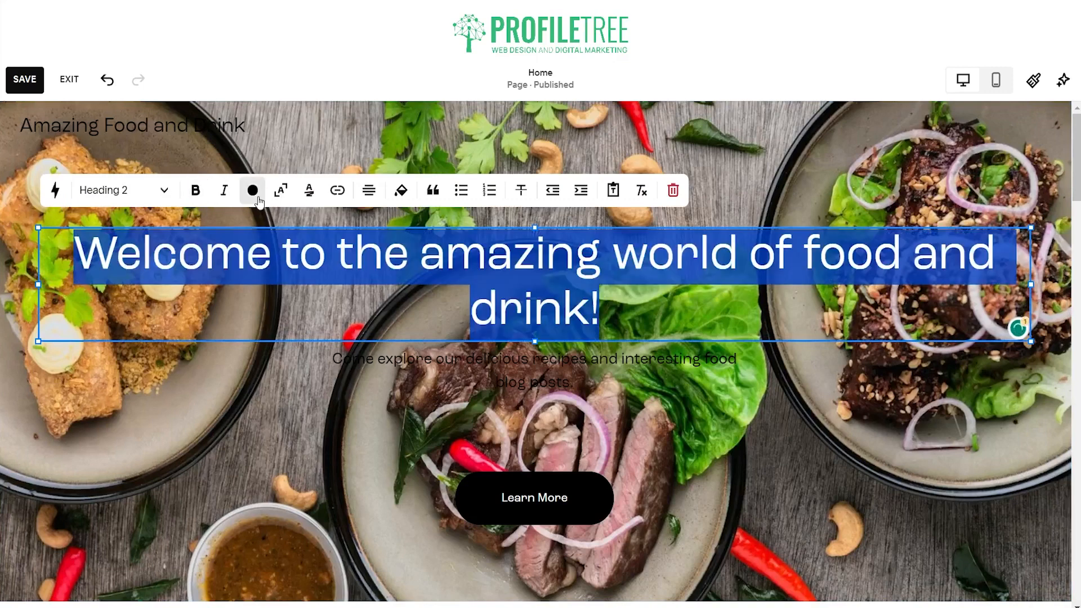
pyautogui.click(253, 190)
pyautogui.click(207, 282)
pyautogui.click(240, 374)
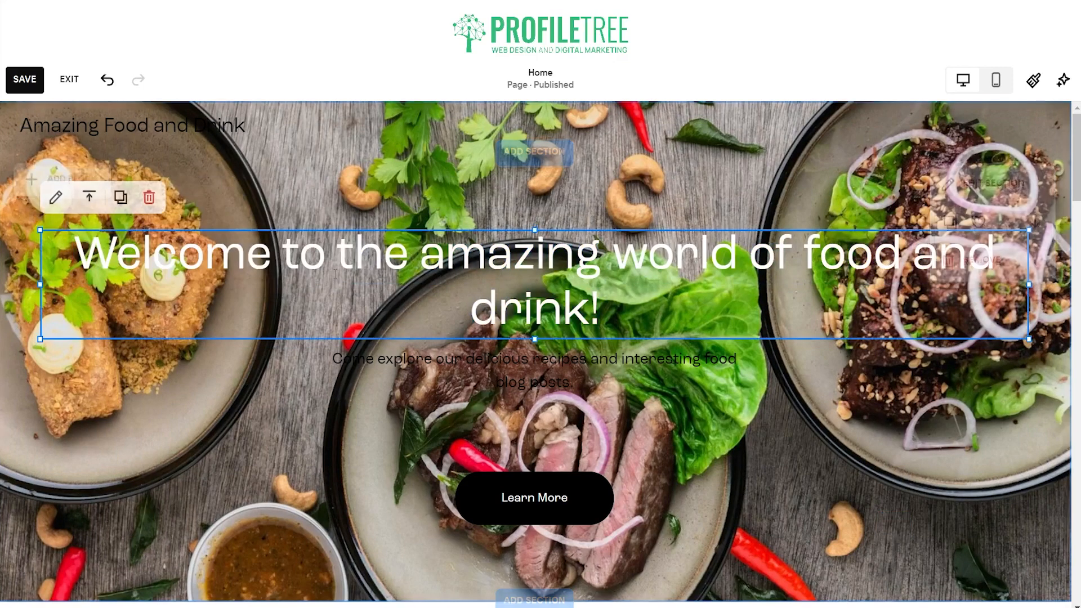
# Left-align the "Welcome to the amazing world of food and drink!" heading.
pyautogui.click(56, 197)
pyautogui.click(369, 190)
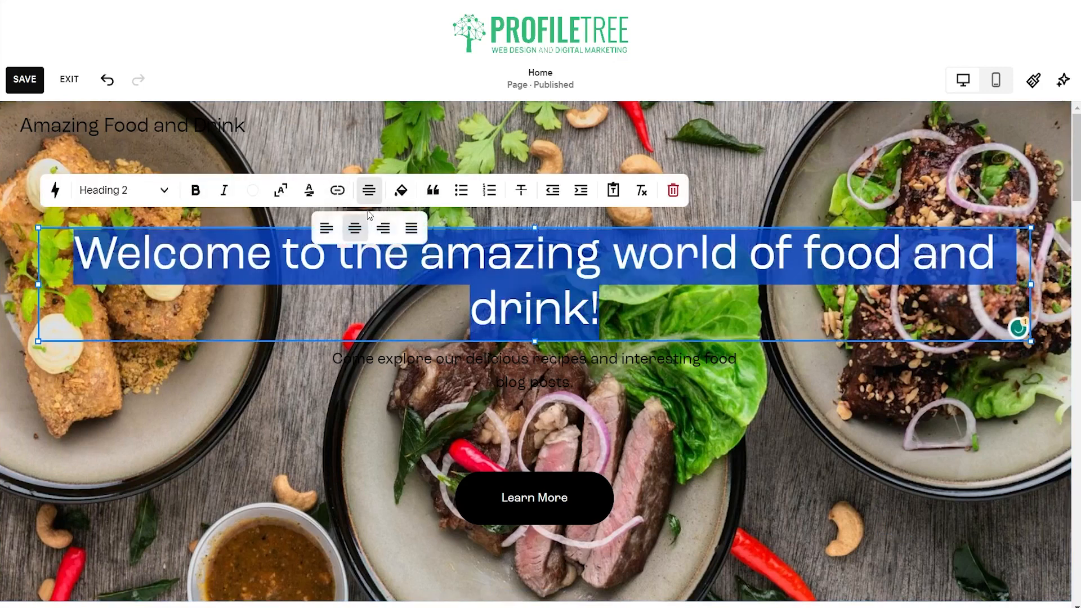
pyautogui.click(327, 231)
# Move the "Come explore our delicious recipes" paragraph to the left edge beneath the heading and left-align its text.
pyautogui.click(509, 380)
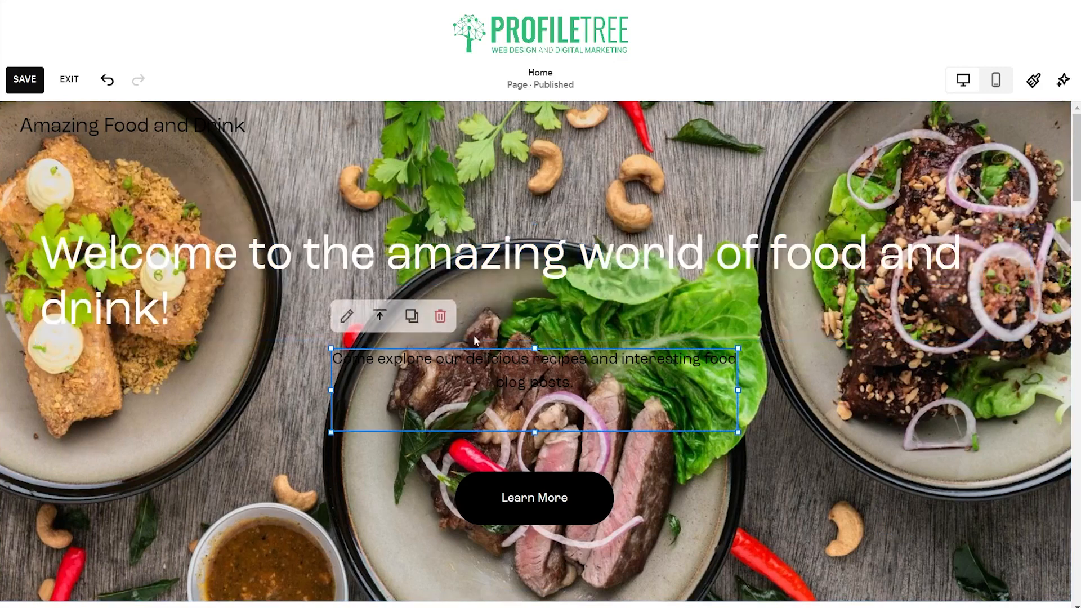
pyautogui.moveTo(462, 418)
pyautogui.mouseDown()
pyautogui.moveTo(172, 394)
pyautogui.moveTo(163, 414)
pyautogui.moveTo(176, 413)
pyautogui.mouseUp()
pyautogui.click(51, 333)
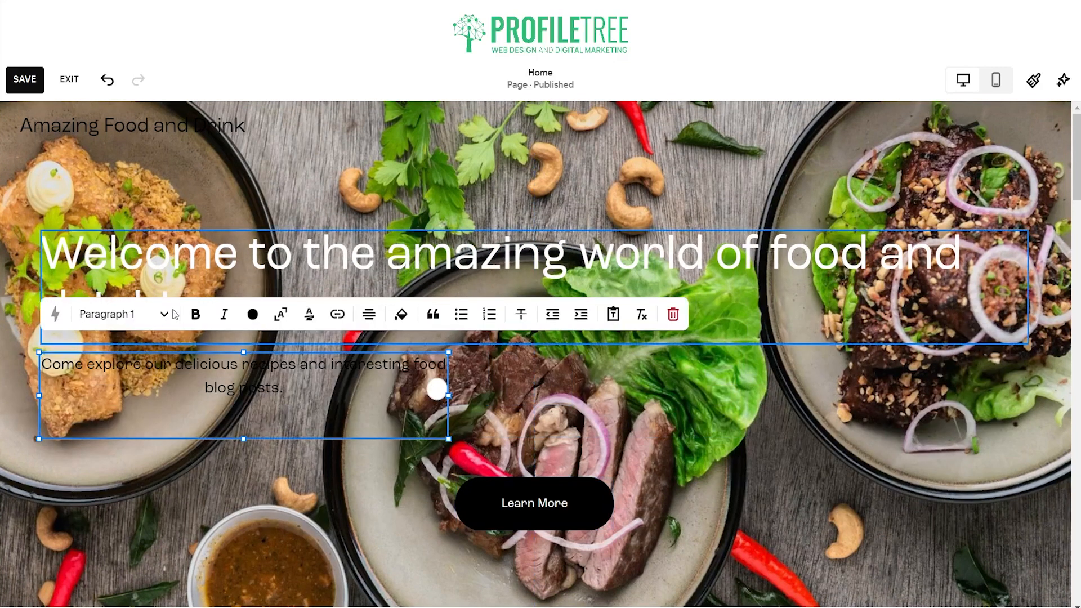
pyautogui.doubleClick(134, 366)
pyautogui.tripleClick(134, 367)
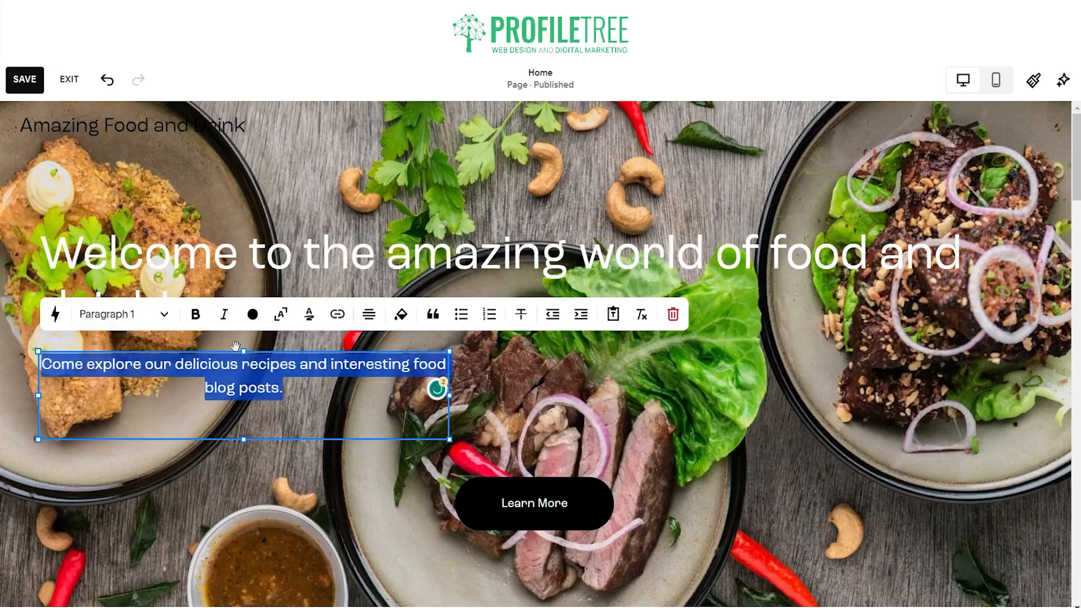
pyautogui.click(368, 314)
pyautogui.click(326, 352)
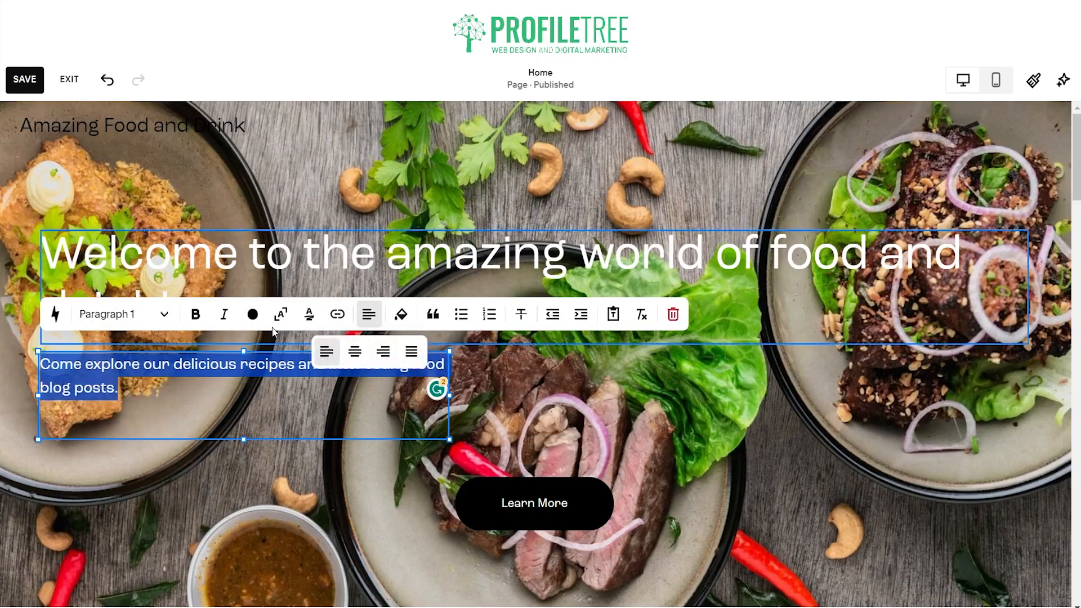
# Change the text colour of the "Come explore our delicious recipes" paragraph to white.
pyautogui.click(252, 314)
pyautogui.click(216, 403)
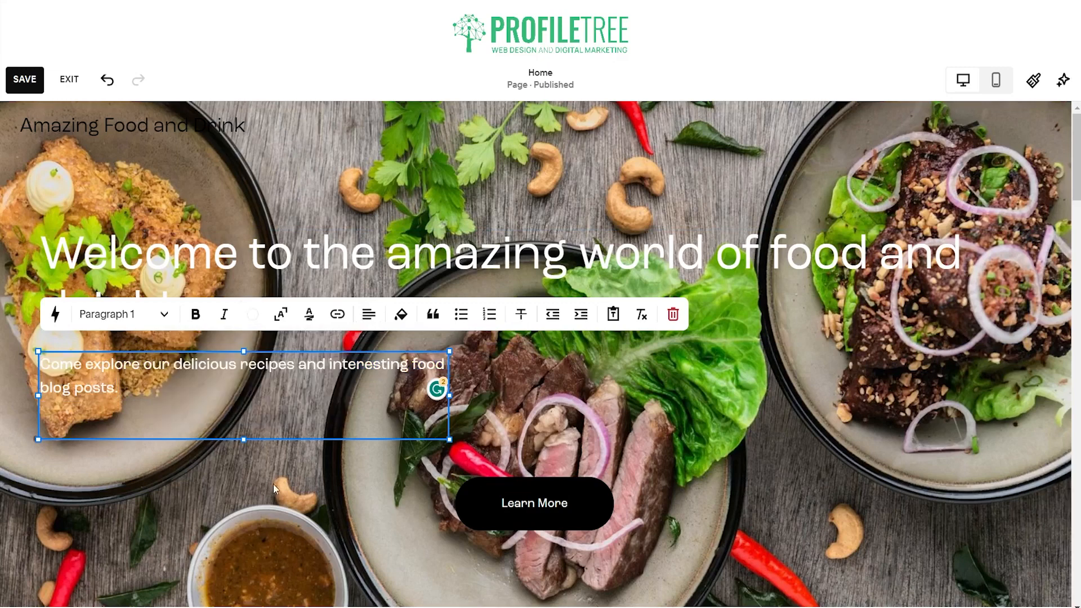
pyautogui.click(292, 218)
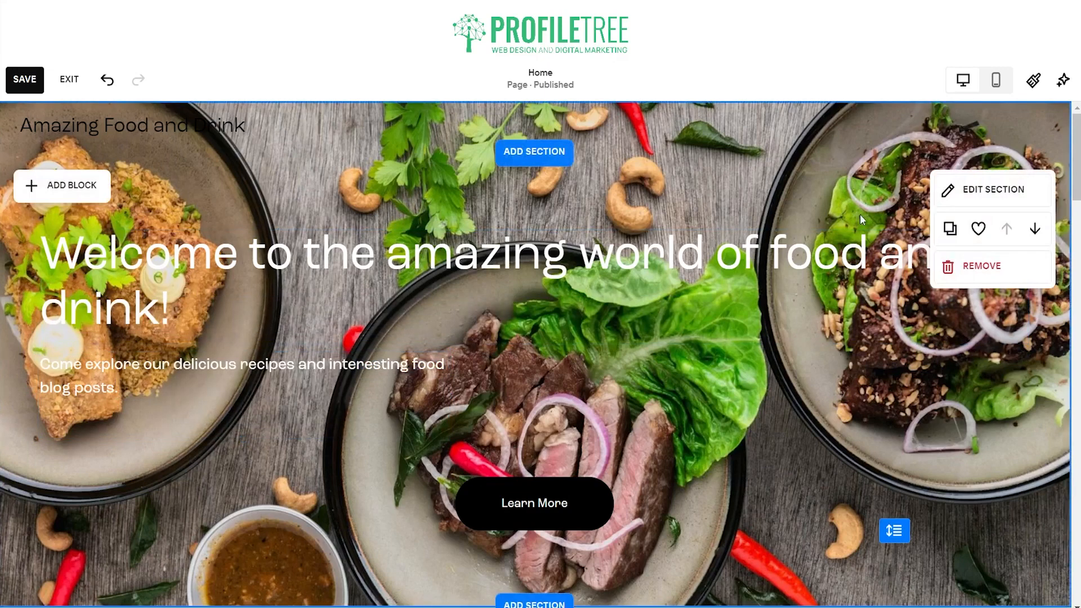
# Edit the welcome section and set its background image's overlay opacity to 26%.
pyautogui.click(937, 191)
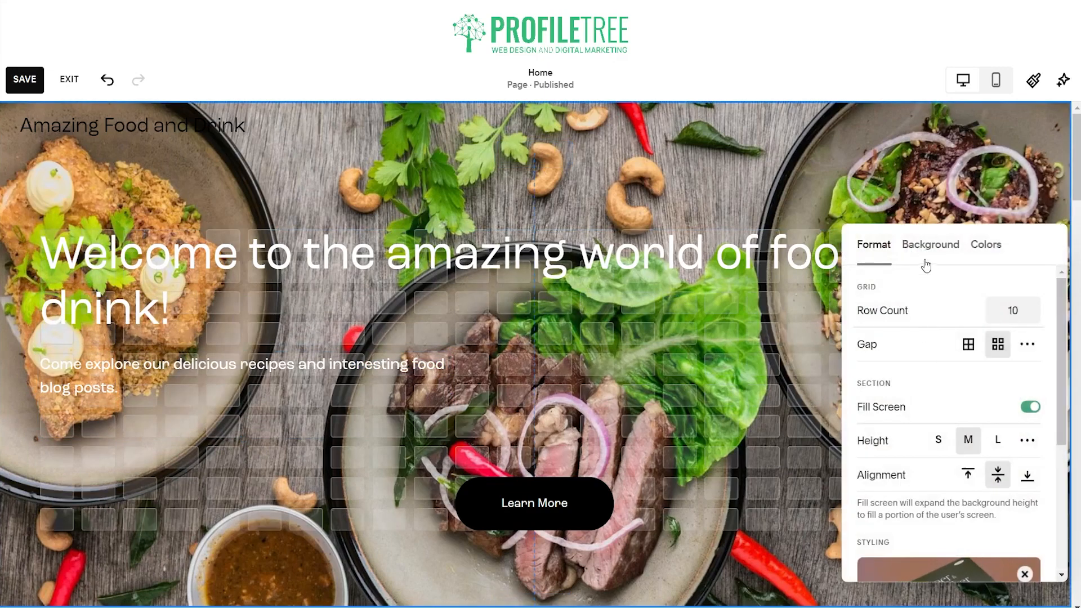
pyautogui.click(926, 260)
pyautogui.scroll(-2, 884, 523)
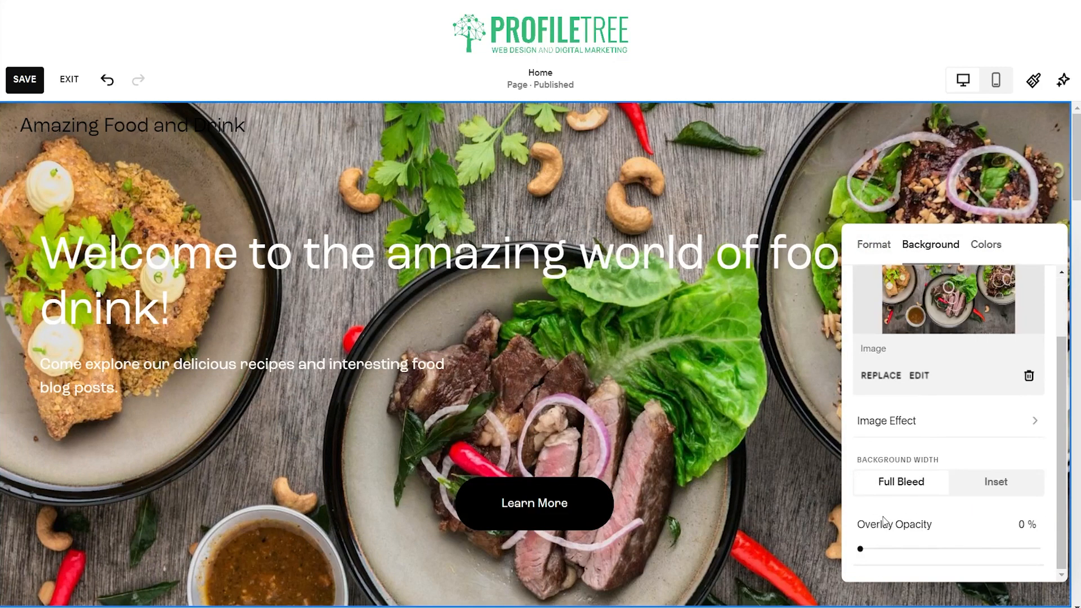
pyautogui.moveTo(888, 549); pyautogui.dragTo(911, 549)
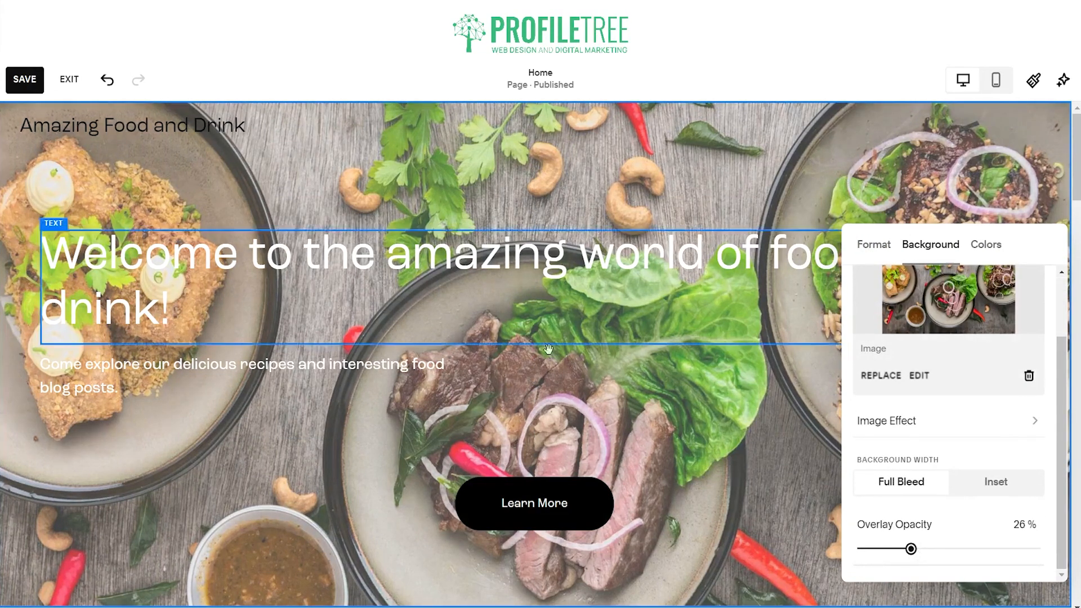
# Try the Bright 1 colour theme on the welcome section and apply Darkest 1 instead.
pyautogui.click(986, 245)
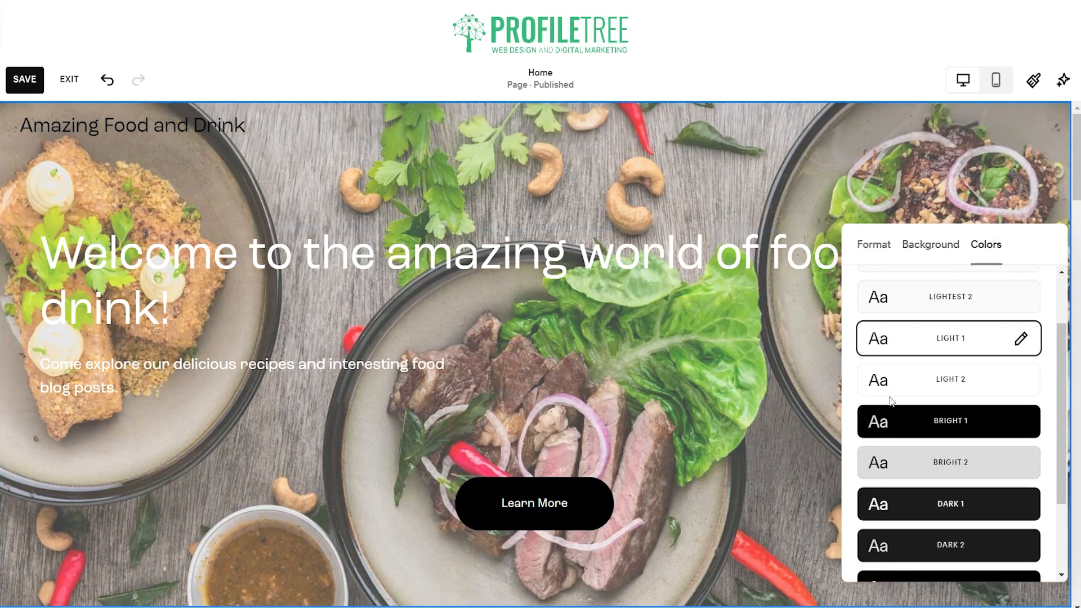
pyautogui.click(952, 424)
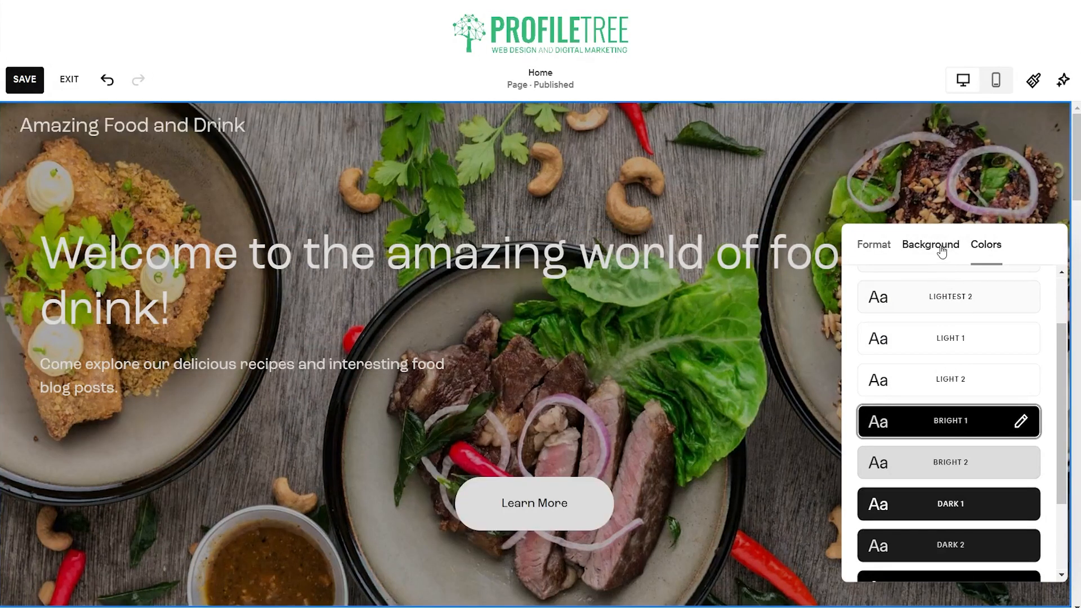
pyautogui.scroll(-2, 942, 419)
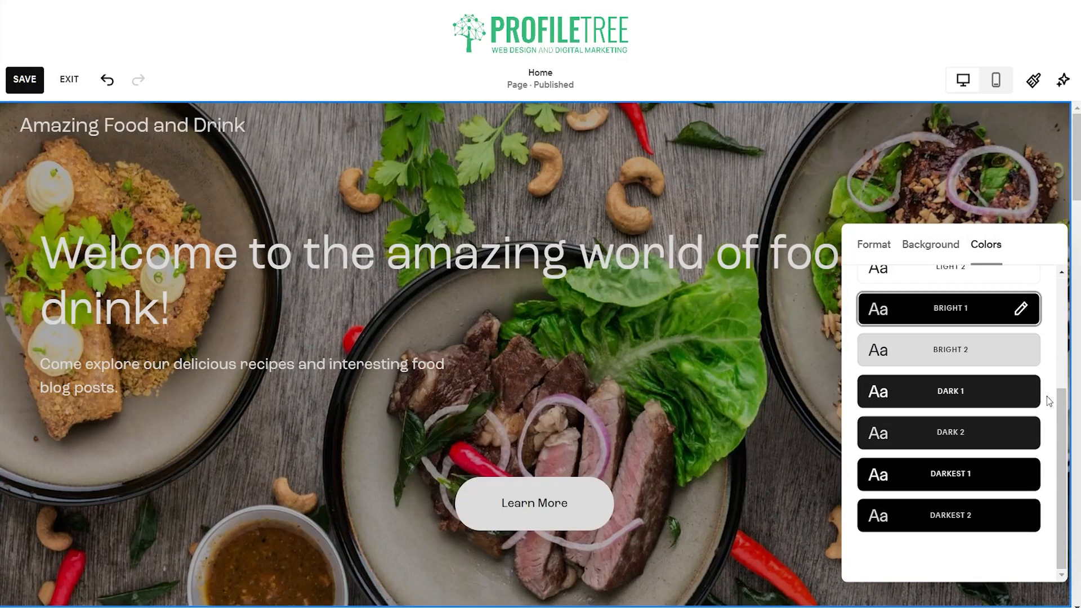
pyautogui.click(956, 488)
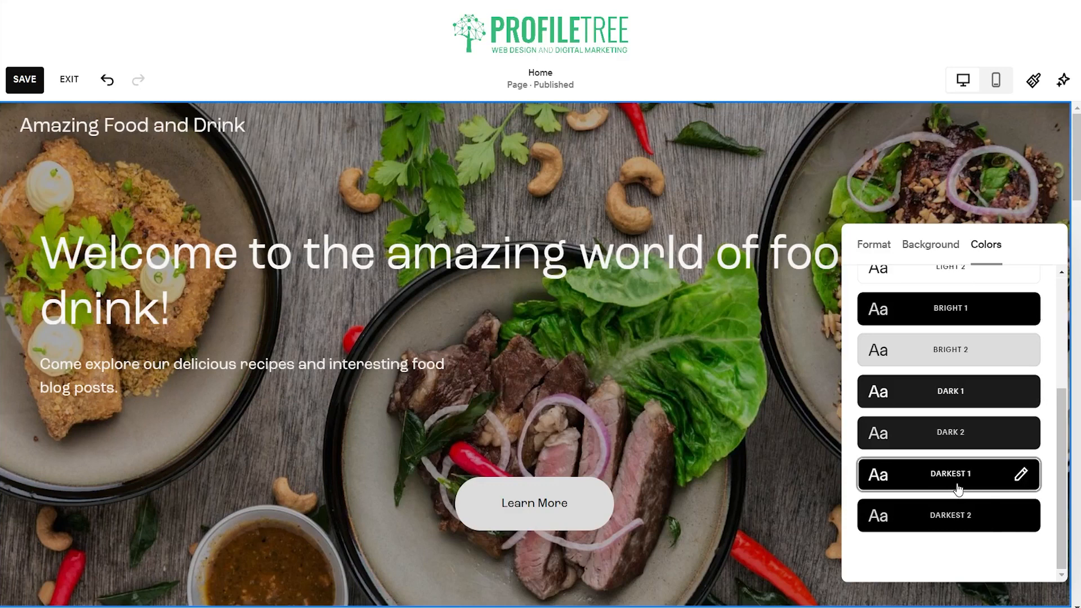
# Set the welcome section's background overlay opacity to 34%.
pyautogui.click(952, 244)
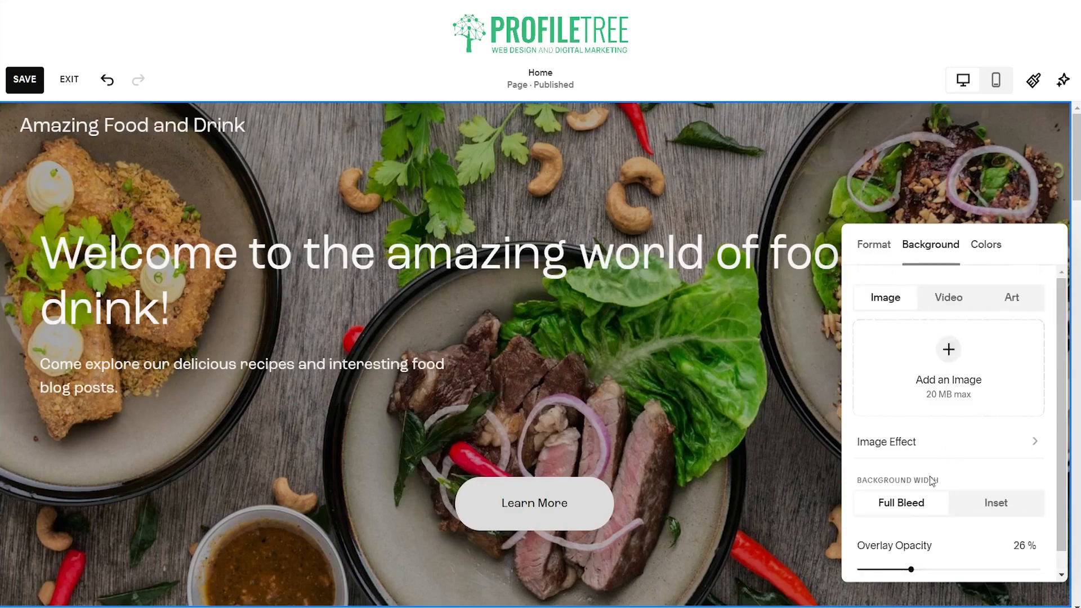
pyautogui.scroll(-2, 928, 512)
pyautogui.click(927, 550)
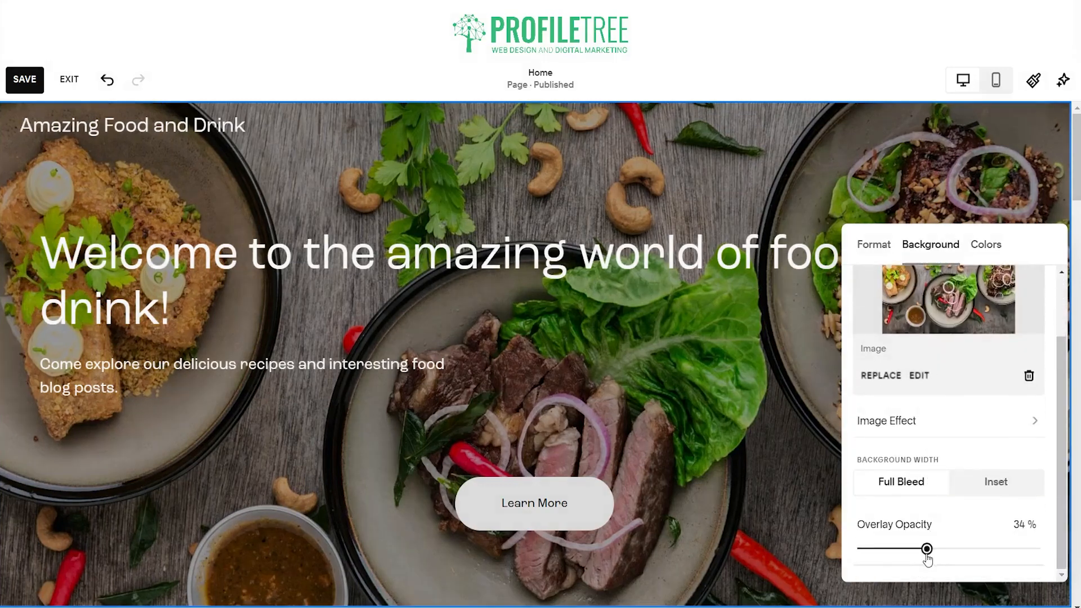
pyautogui.click(478, 443)
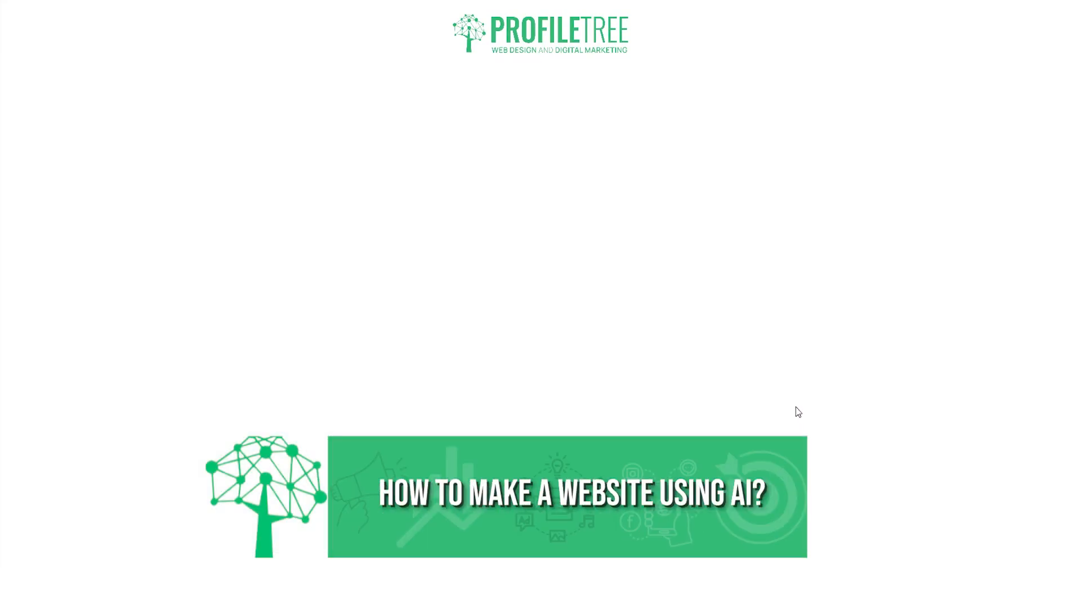
# In Wix, create an AI image from "Can you create an image based on food in a resturant" and apply it as the background.
pyautogui.click(523, 315)
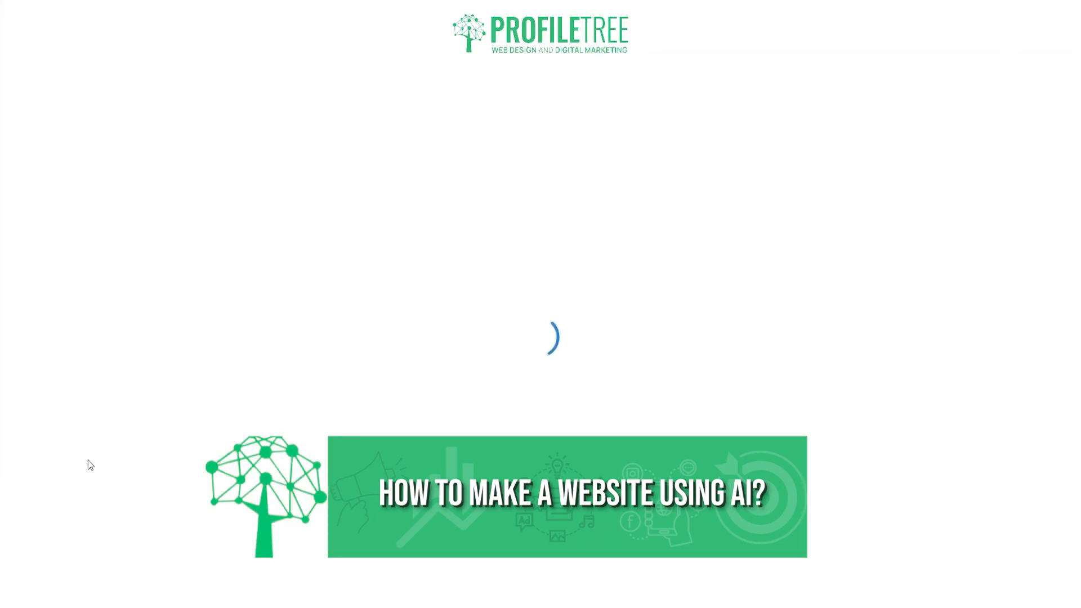
pyautogui.write('Can you create an image based on food in a resturant')
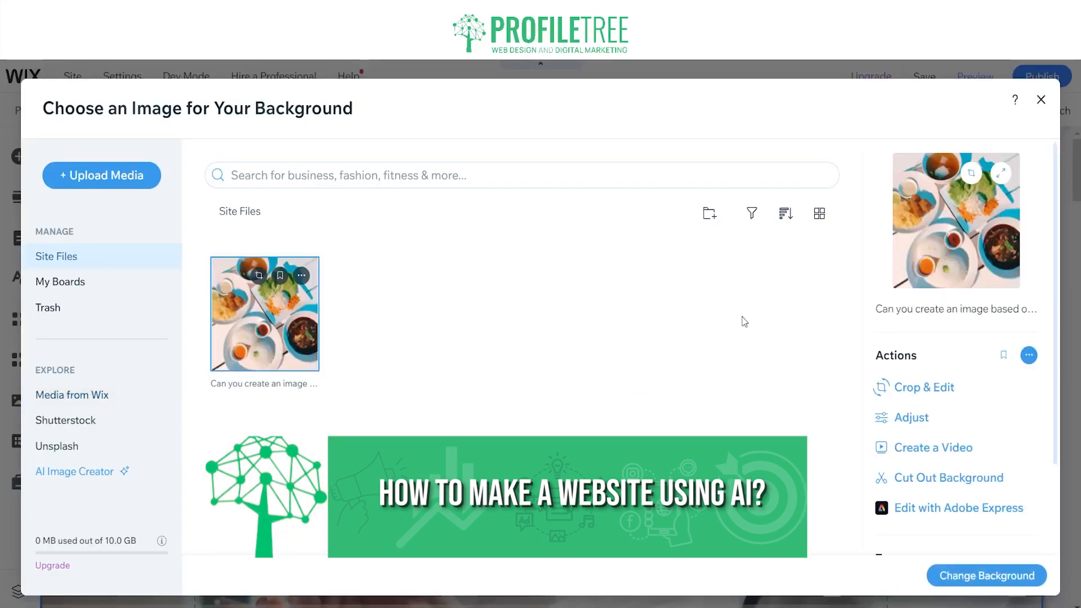
pyautogui.click(1035, 568)
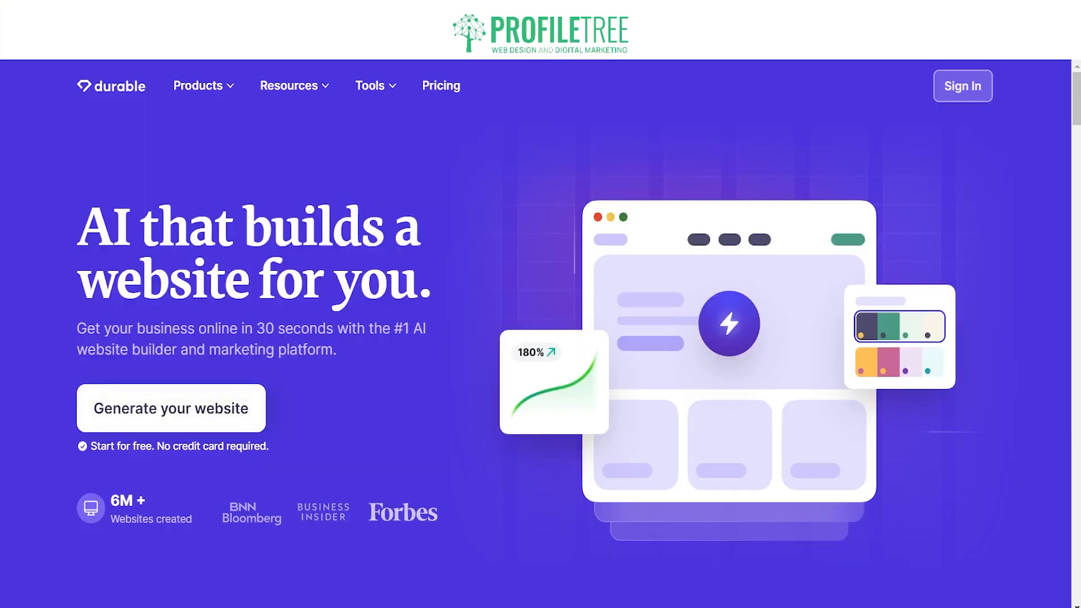
# Switch to the Durable website and examine its pricing plans.
pyautogui.click(444, 86)
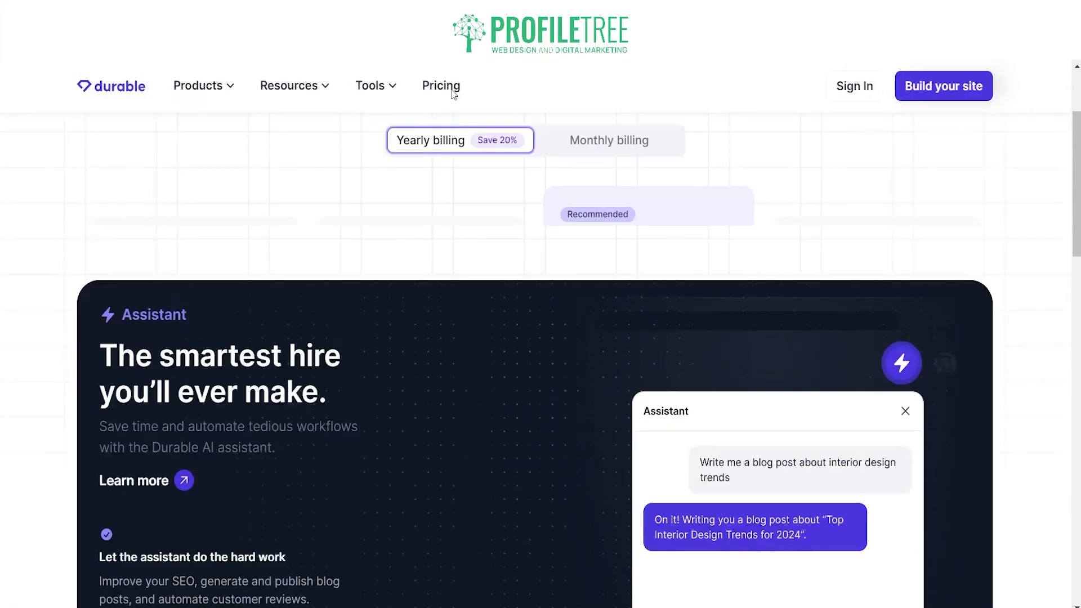
pyautogui.scroll(-2, 190, 446)
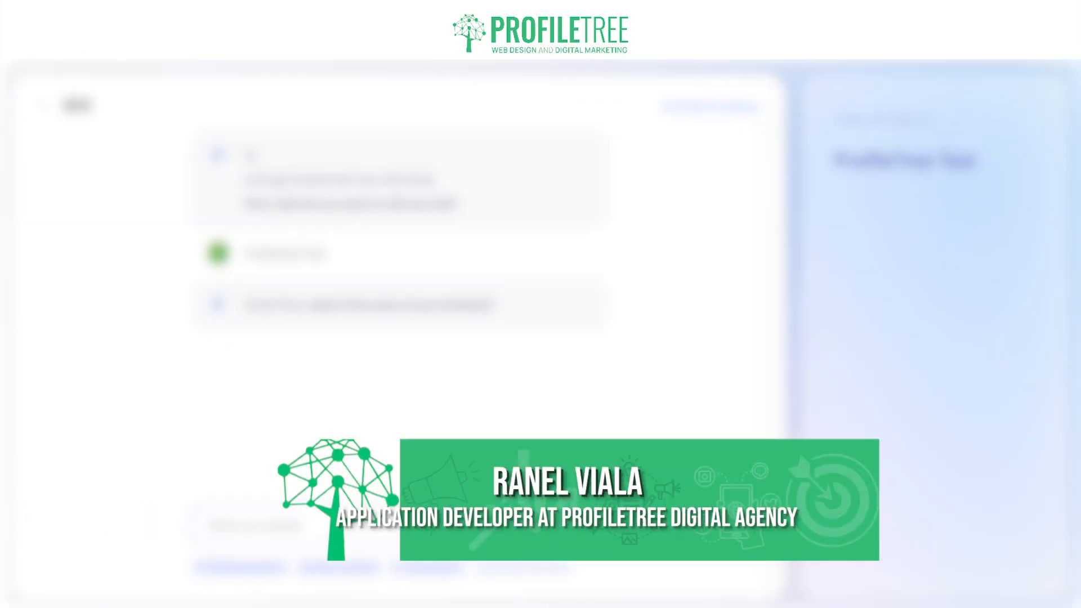